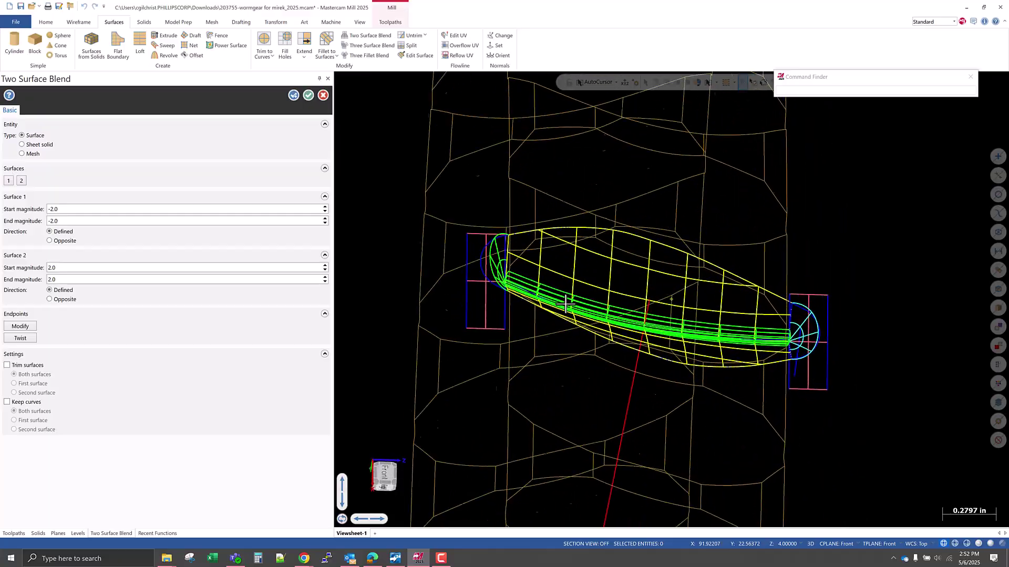
- Examine how the previewed two-surface blend closes the end of the gear tooth gap against the adjoining flank surfaces
{"action": "scroll", "coordinate": [751, 340], "scroll_direction": "up", "scroll_amount": 4}
{"action": "middle_click_drag", "start_coordinate": [734, 342], "coordinate": [762, 346]}
{"action": "scroll", "coordinate": [738, 349], "scroll_direction": "down", "scroll_amount": 1}
{"action": "scroll", "coordinate": [735, 350], "scroll_direction": "up", "scroll_amount": 5}
{"action": "scroll", "coordinate": [704, 368], "scroll_direction": "up", "scroll_amount": 1}
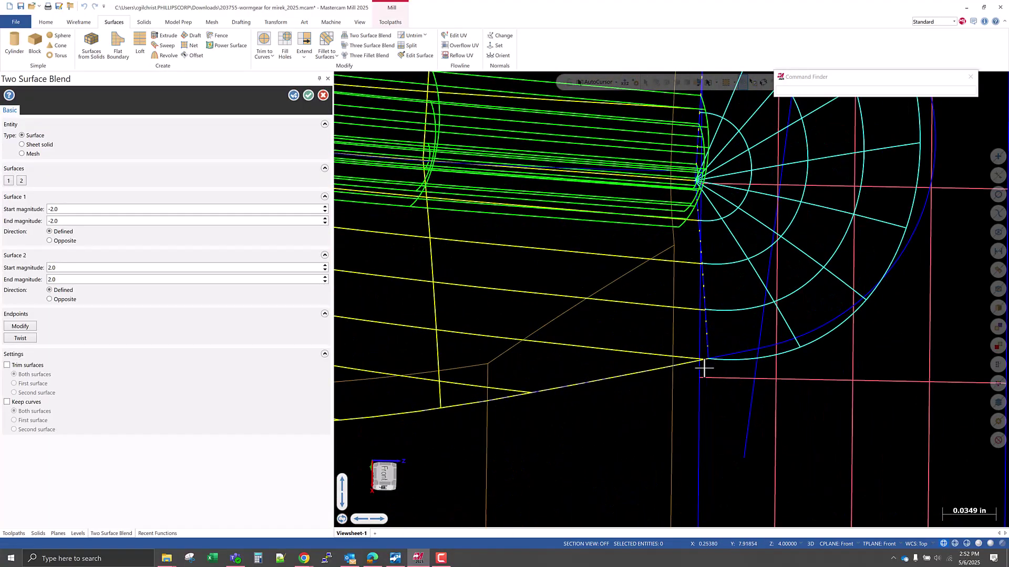
{"action": "mouse_move", "coordinate": [703, 372]}
{"action": "middle_mouse_down"}
{"action": "mouse_move", "coordinate": [704, 360]}
{"action": "mouse_move", "coordinate": [713, 368]}
{"action": "middle_mouse_up"}
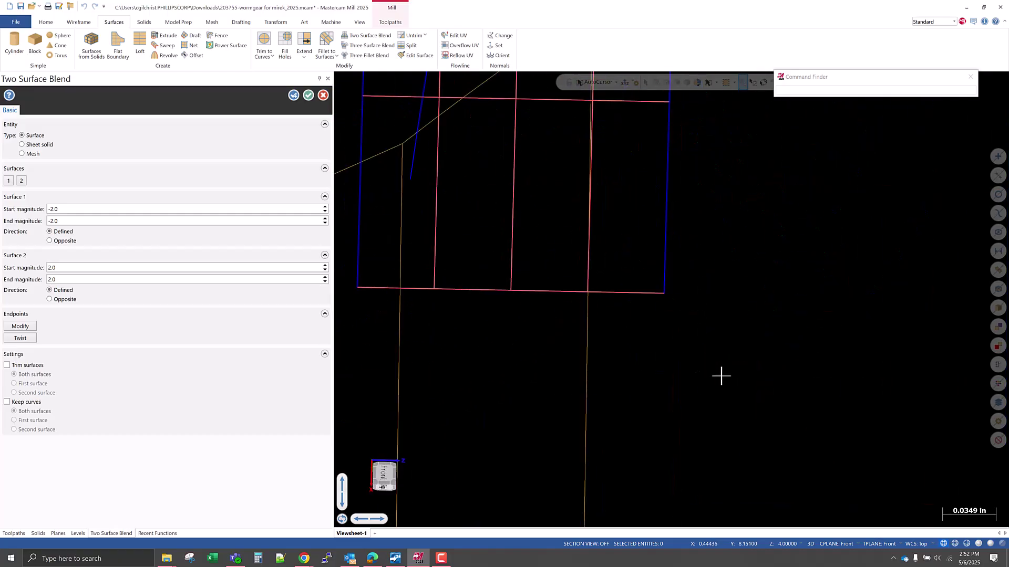
{"action": "scroll", "coordinate": [705, 421], "scroll_direction": "down", "scroll_amount": 6}
{"action": "middle_click_drag", "start_coordinate": [603, 296], "coordinate": [607, 223]}
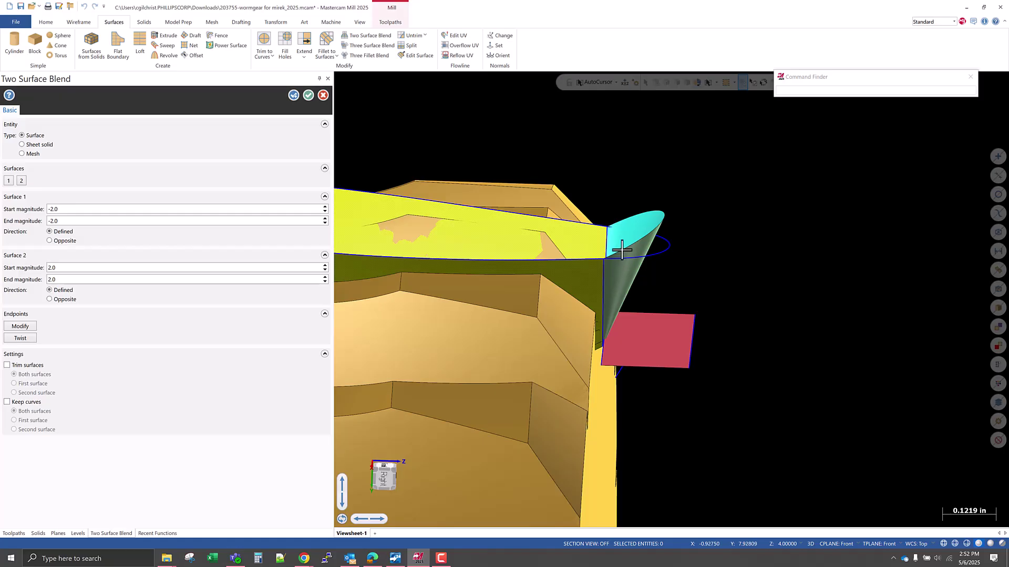
{"action": "scroll", "coordinate": [599, 262], "scroll_direction": "up", "scroll_amount": 6}
{"action": "middle_click_drag", "start_coordinate": [599, 279], "coordinate": [620, 352]}
{"action": "scroll", "coordinate": [623, 286], "scroll_direction": "down", "scroll_amount": 4}
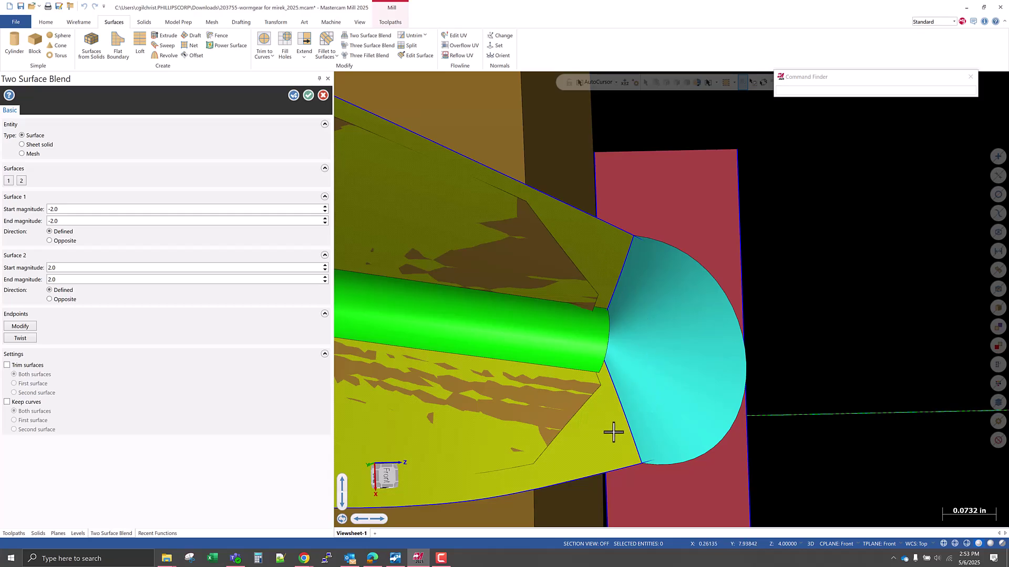
{"action": "scroll", "coordinate": [654, 423], "scroll_direction": "down", "scroll_amount": 1}
{"action": "middle_click_drag", "start_coordinate": [653, 423], "coordinate": [658, 384]}
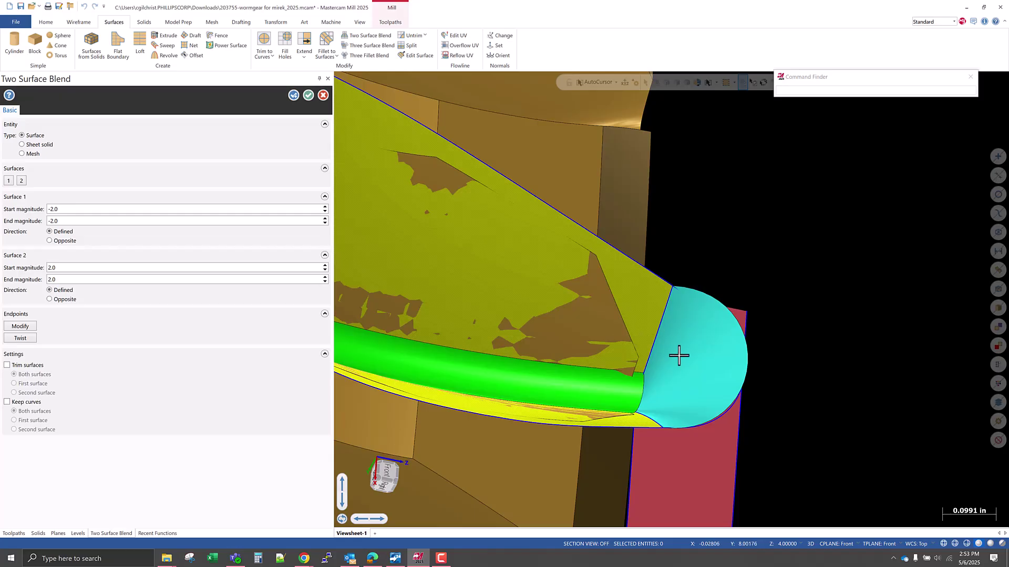
{"action": "scroll", "coordinate": [747, 447], "scroll_direction": "down", "scroll_amount": 2}
{"action": "mouse_move", "coordinate": [747, 448]}
{"action": "middle_mouse_down"}
{"action": "mouse_move", "coordinate": [704, 407]}
{"action": "mouse_move", "coordinate": [727, 383]}
{"action": "mouse_move", "coordinate": [729, 431]}
{"action": "mouse_move", "coordinate": [738, 430]}
{"action": "middle_mouse_up"}
{"action": "scroll", "coordinate": [725, 418], "scroll_direction": "down", "scroll_amount": 1}
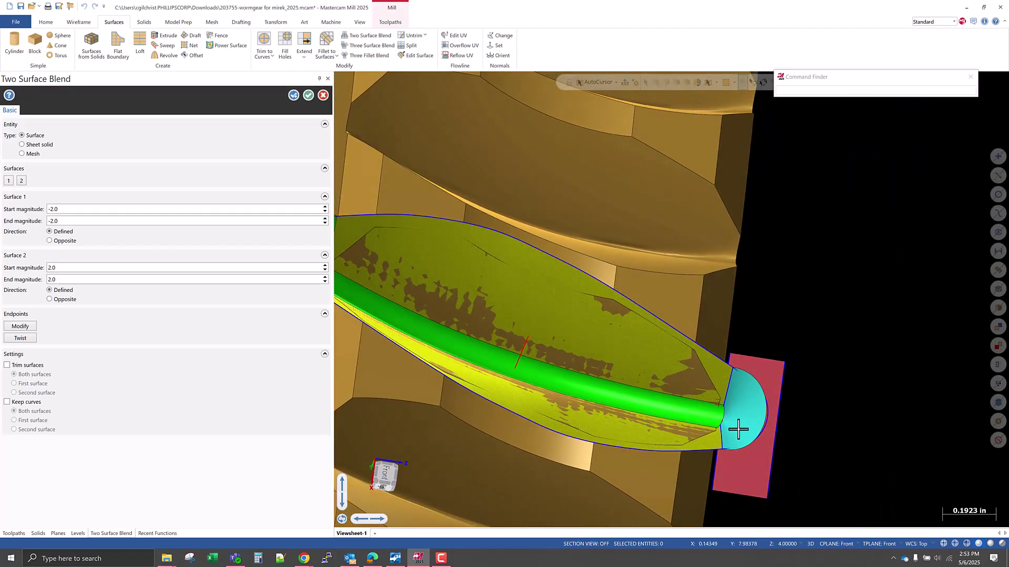
- Accept the previewed two-surface blend at the end of the gear tooth gap and finish the command
{"action": "left_click", "coordinate": [309, 96]}
{"action": "scroll", "coordinate": [727, 369], "scroll_direction": "down", "scroll_amount": 3}
{"action": "middle_click_drag", "start_coordinate": [597, 375], "coordinate": [553, 329]}
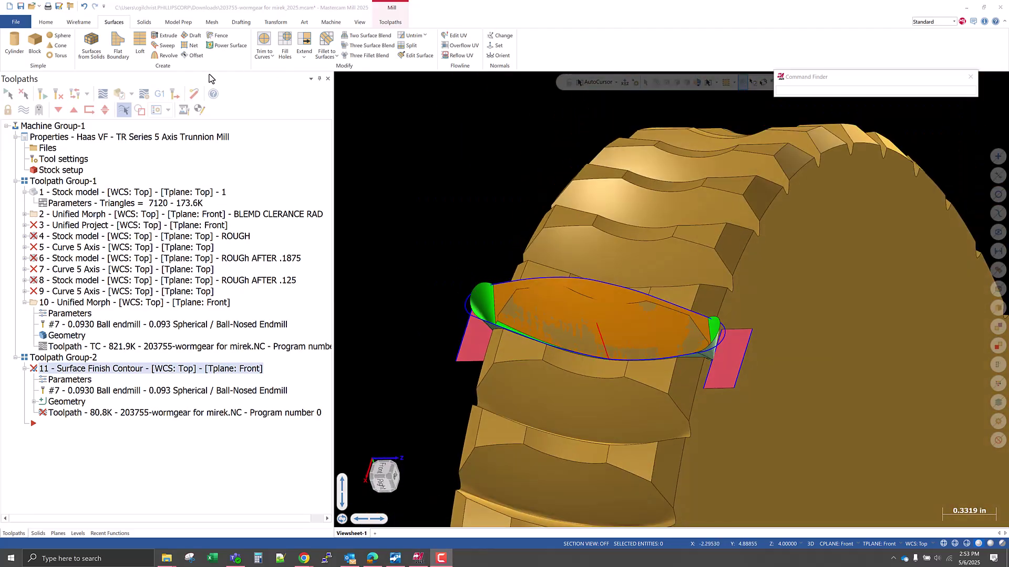
{"action": "left_click", "coordinate": [272, 57]}
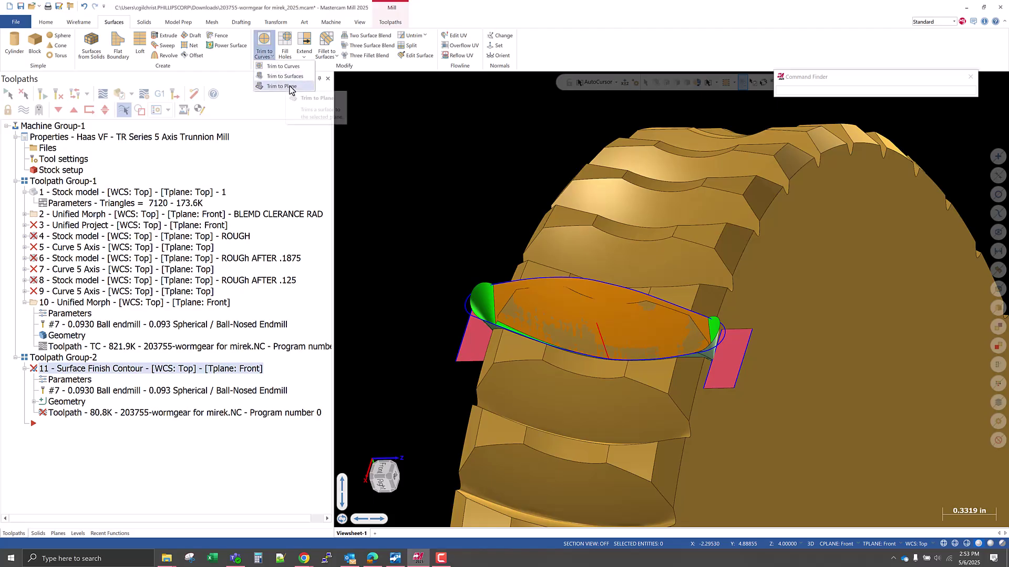
{"action": "left_click", "coordinate": [232, 84]}
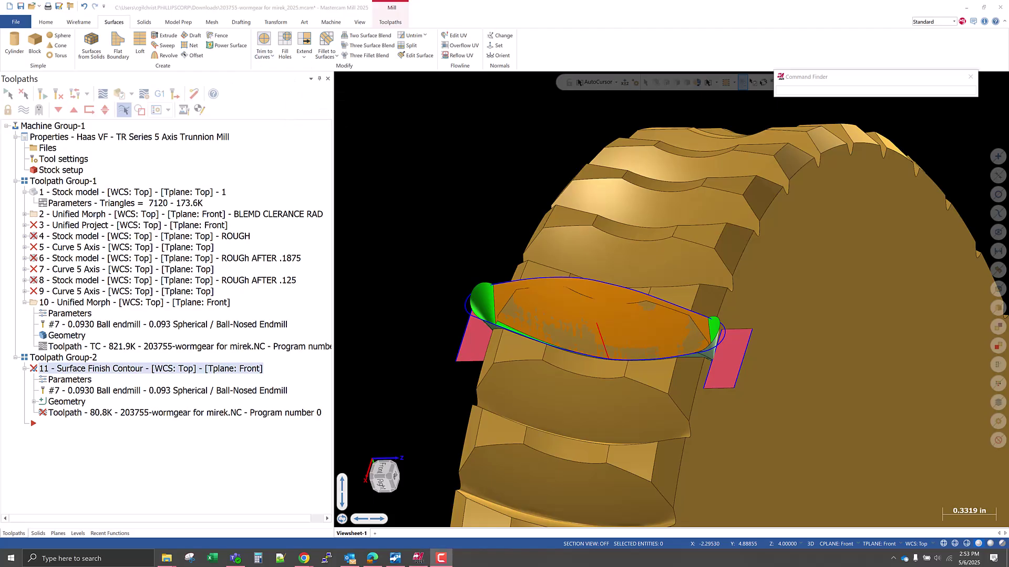
{"action": "left_click", "coordinate": [271, 57]}
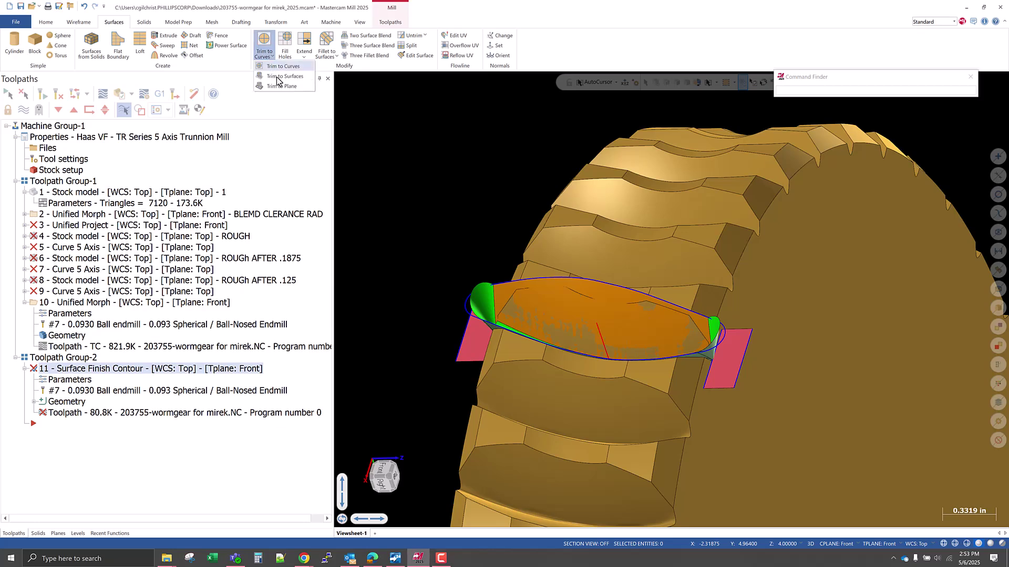
{"action": "left_click", "coordinate": [274, 85]}
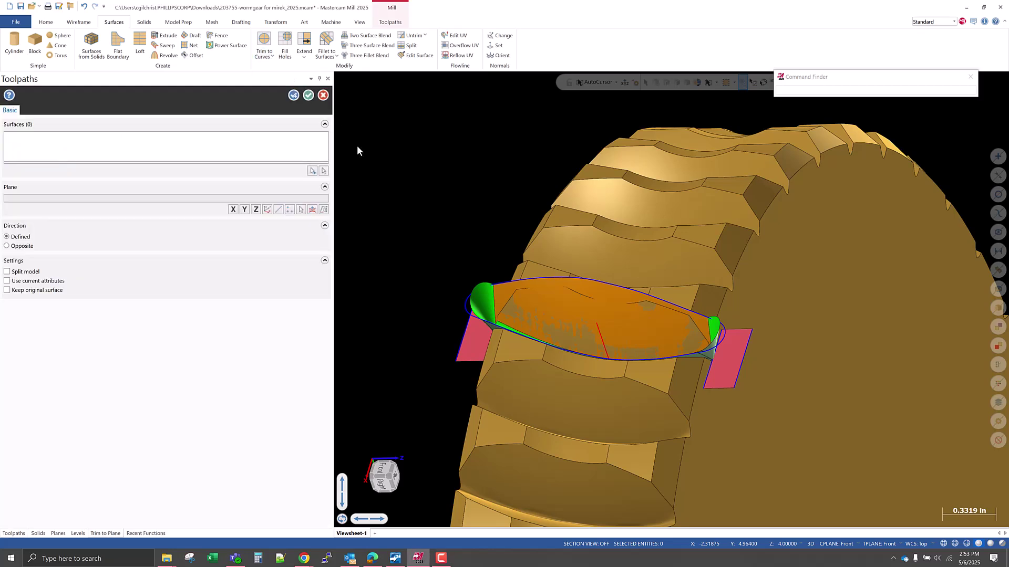
{"action": "left_click", "coordinate": [482, 305]}
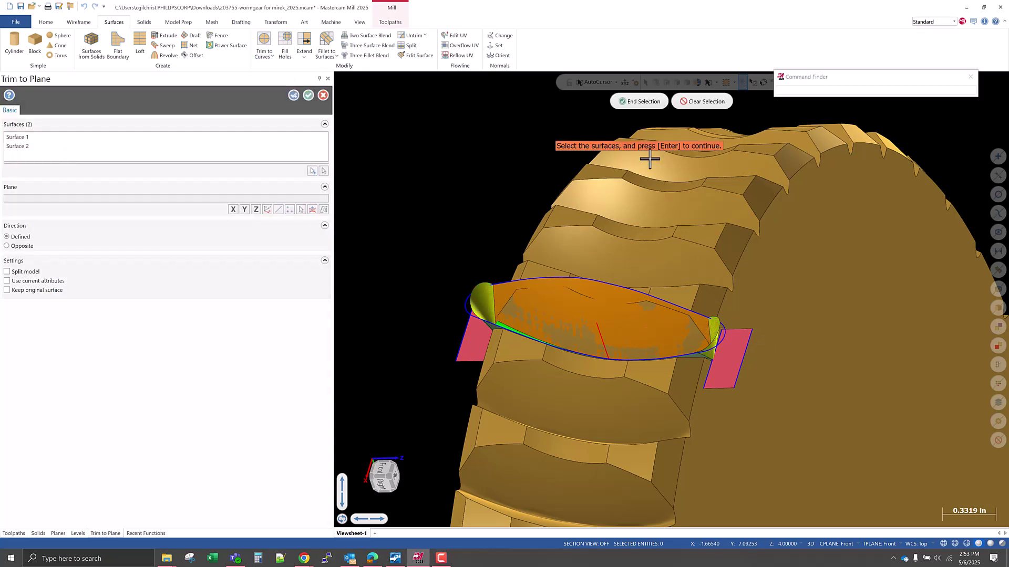
{"action": "left_click", "coordinate": [640, 102]}
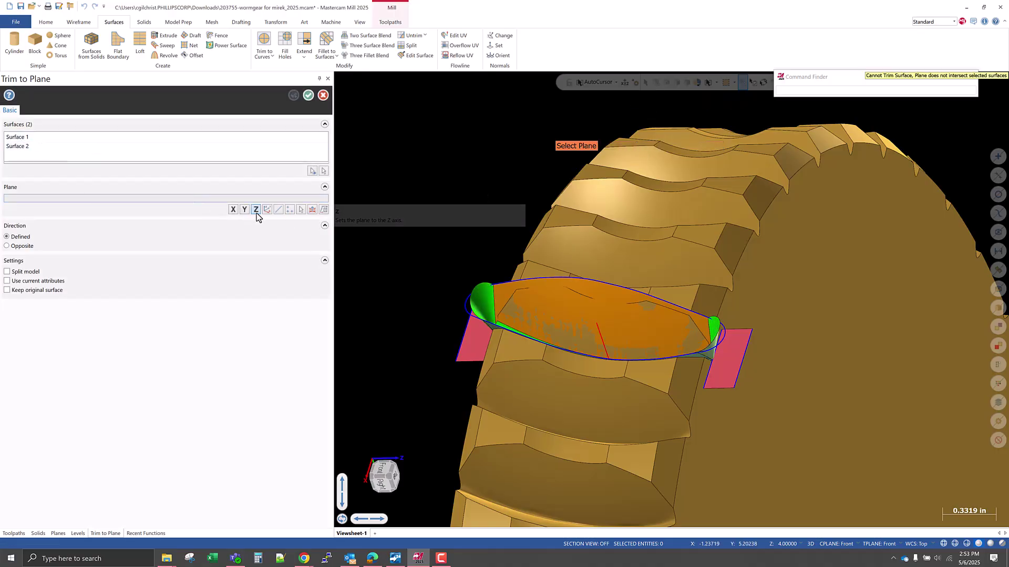
{"action": "key", "text": "Escape"}
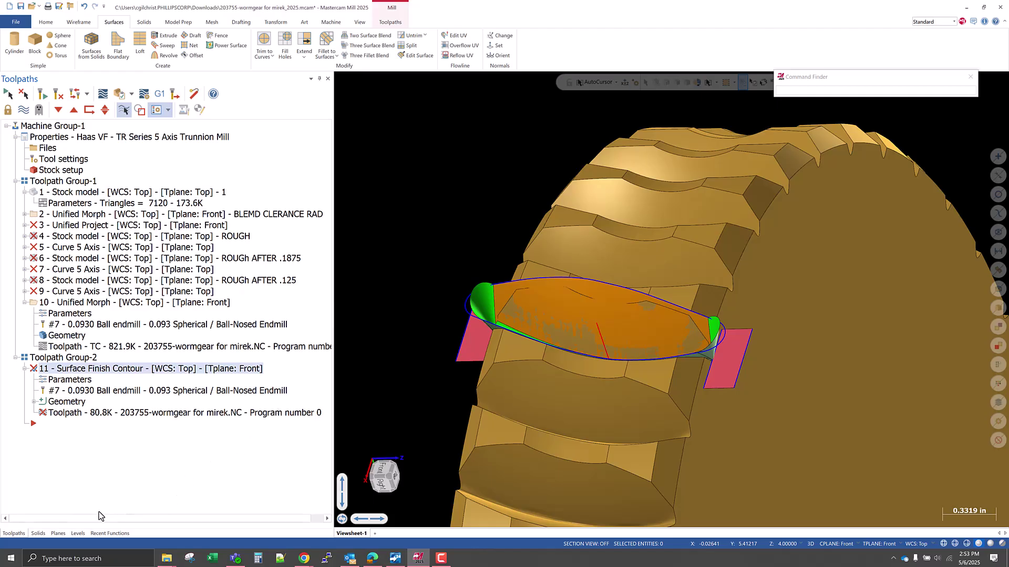
- Try to set the construction depth from the corner where the green end surface meets the orange surface
{"action": "left_click", "coordinate": [58, 533]}
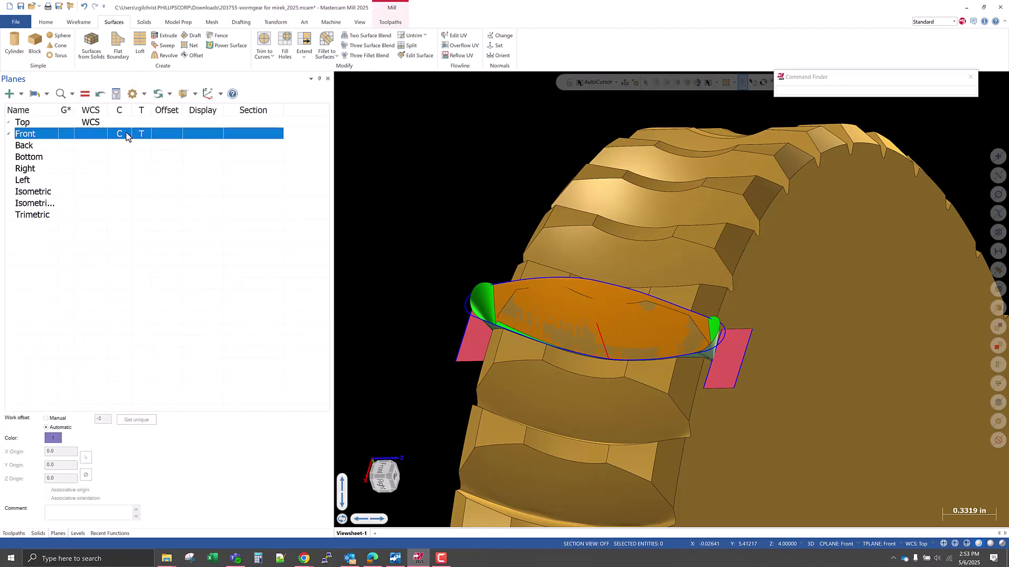
{"action": "middle_click_drag", "start_coordinate": [481, 303], "coordinate": [507, 275]}
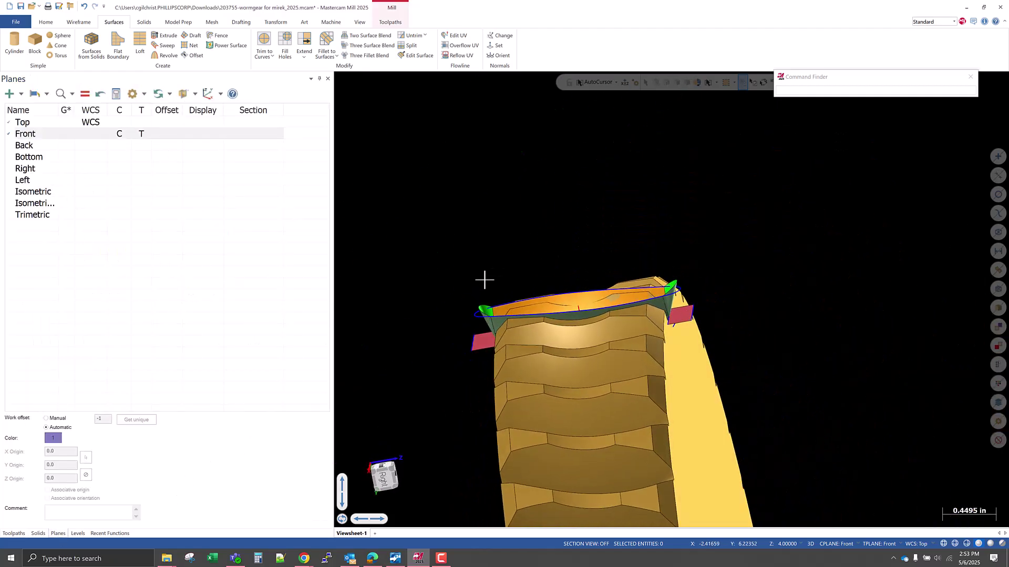
{"action": "right_click", "coordinate": [482, 279]}
{"action": "left_click", "coordinate": [546, 269]}
{"action": "scroll", "coordinate": [468, 317], "scroll_direction": "up", "scroll_amount": 8}
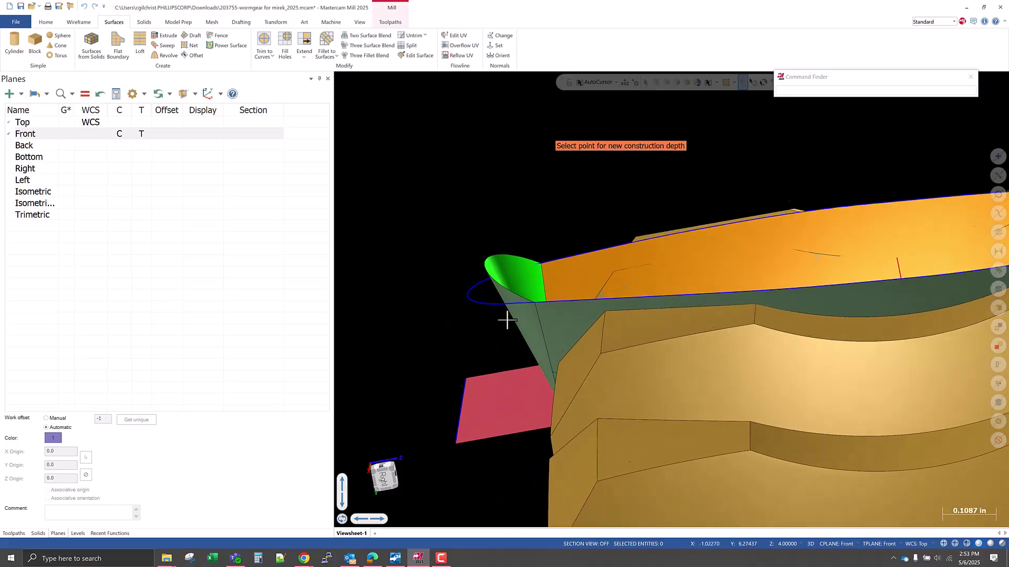
{"action": "left_click", "coordinate": [540, 300]}
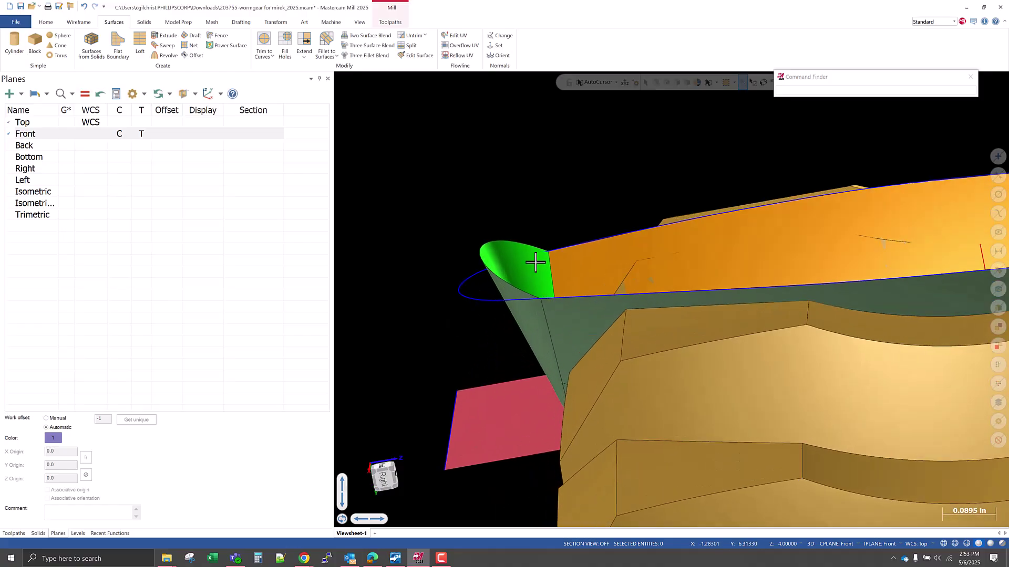
- Set the construction Z depth to 4.28 by picking a point on the blue boundary curve
{"action": "right_click", "coordinate": [532, 216]}
{"action": "middle_click_drag", "start_coordinate": [482, 294], "coordinate": [511, 278]}
{"action": "right_click", "coordinate": [493, 225]}
{"action": "left_click", "coordinate": [555, 215]}
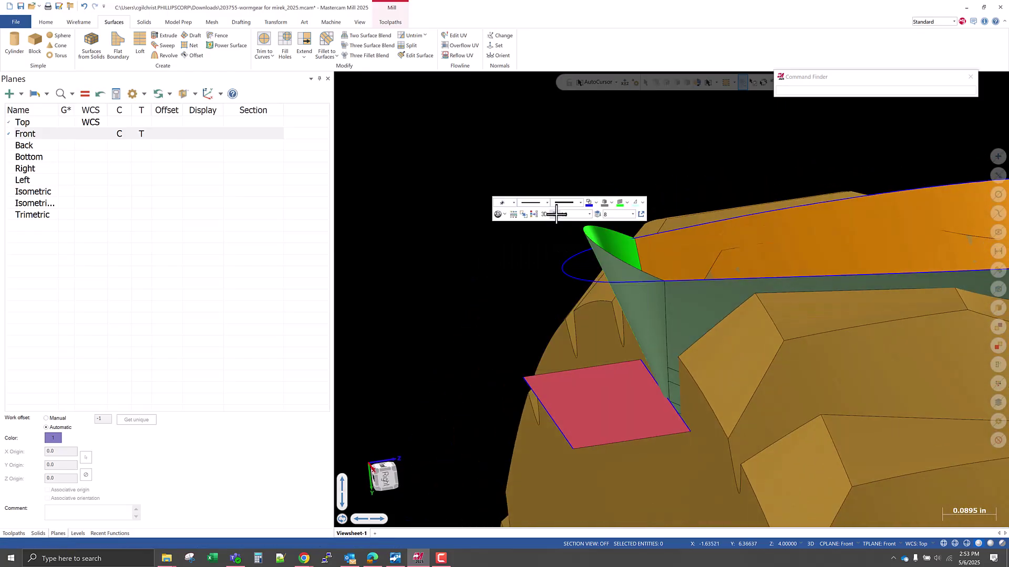
{"action": "left_click", "coordinate": [623, 281]}
{"action": "right_click", "coordinate": [495, 232]}
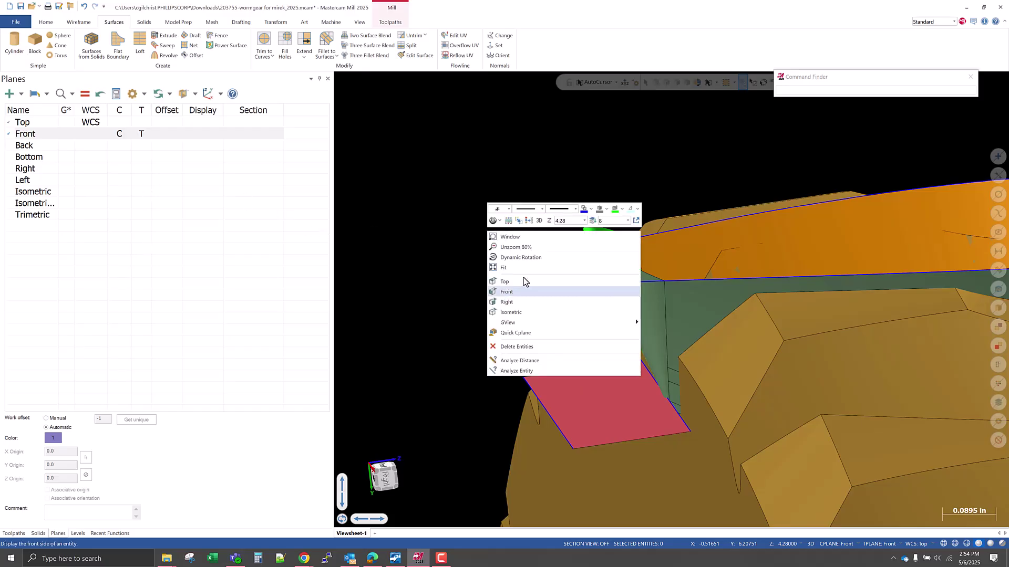
{"action": "left_click", "coordinate": [393, 217]}
- Select the green blend surfaces at both ends of the tooth gap as the surfaces for Trim to Plane
{"action": "middle_click_drag", "start_coordinate": [418, 163], "coordinate": [499, 226]}
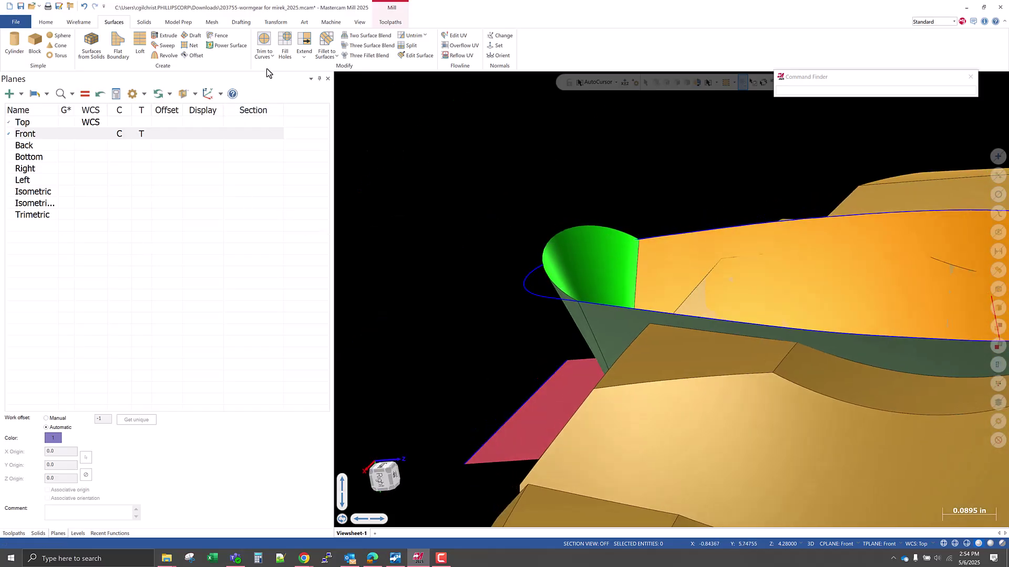
{"action": "left_click", "coordinate": [271, 57]}
{"action": "left_click", "coordinate": [273, 98]}
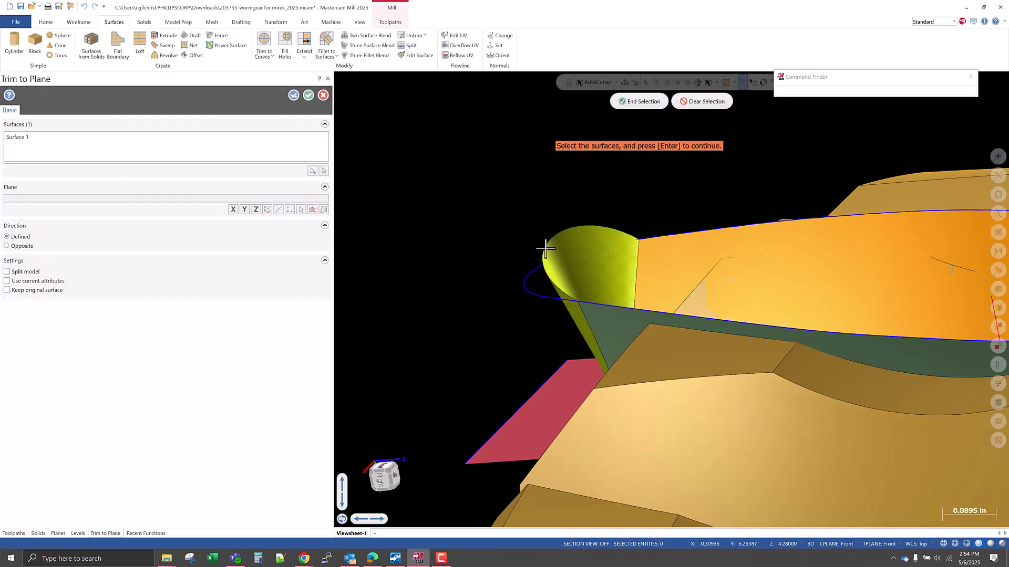
{"action": "scroll", "coordinate": [388, 259], "scroll_direction": "down", "scroll_amount": 5}
{"action": "scroll", "coordinate": [672, 278], "scroll_direction": "up", "scroll_amount": 5}
{"action": "left_click", "coordinate": [676, 292]}
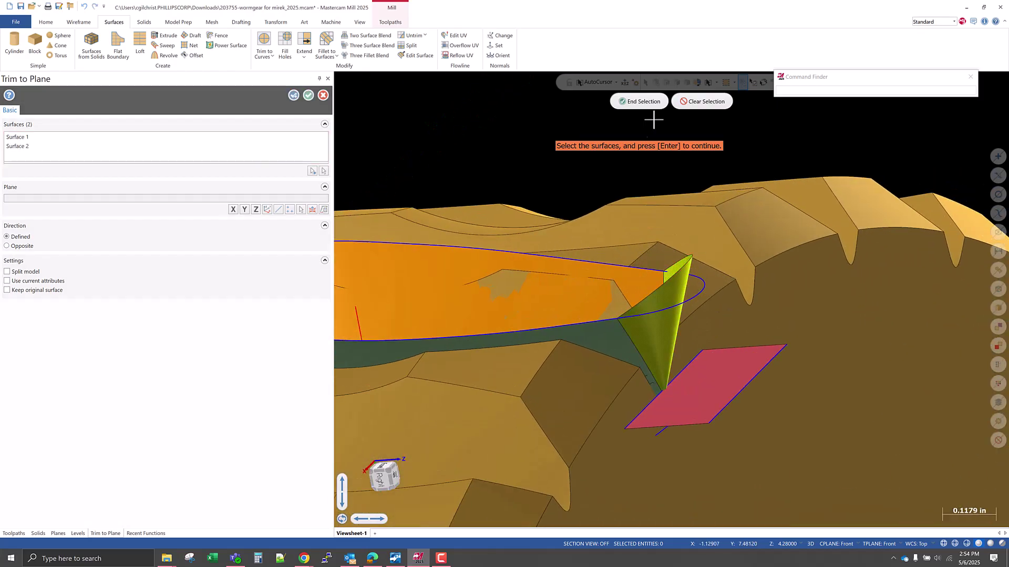
{"action": "left_click", "coordinate": [658, 104]}
- Split both selected end surfaces at the 4.28 construction-depth plane with the Split model option enabled
{"action": "scroll", "coordinate": [799, 286], "scroll_direction": "down", "scroll_amount": 3}
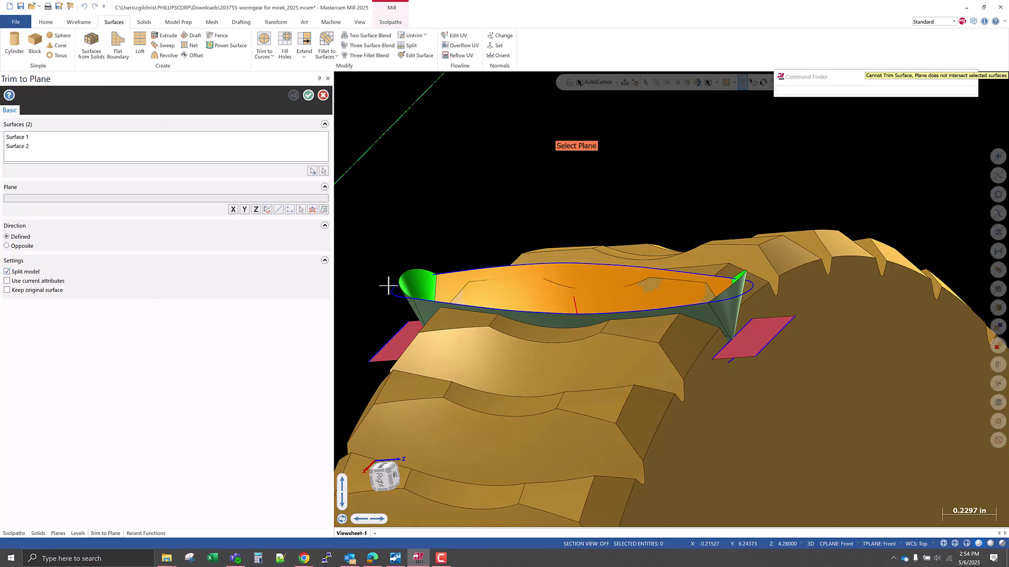
{"action": "mouse_move", "coordinate": [497, 269]}
{"action": "middle_mouse_down"}
{"action": "mouse_move", "coordinate": [472, 274]}
{"action": "mouse_move", "coordinate": [468, 259]}
{"action": "mouse_move", "coordinate": [487, 264]}
{"action": "middle_mouse_up"}
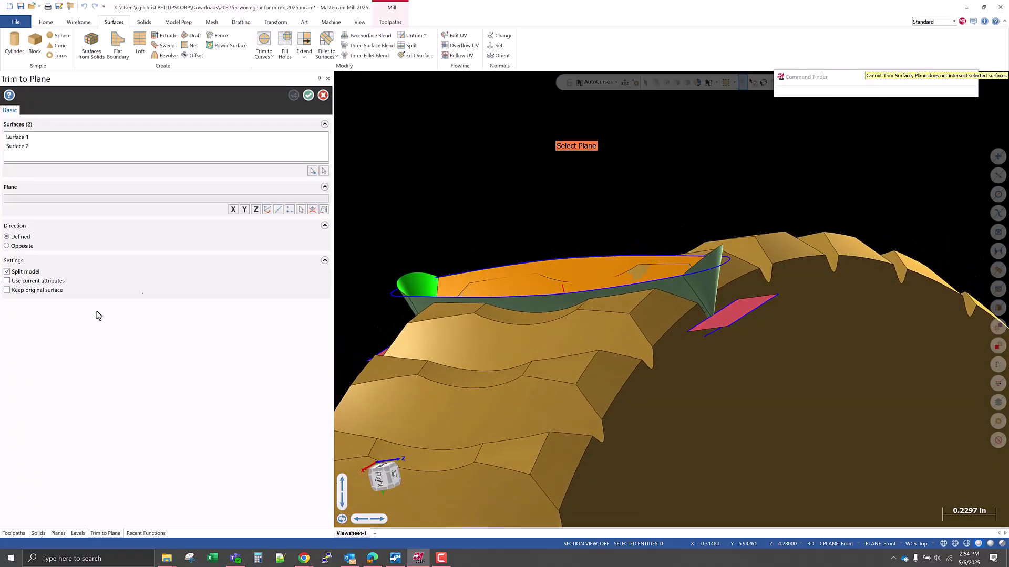
{"action": "scroll", "coordinate": [561, 187], "scroll_direction": "down", "scroll_amount": 10}
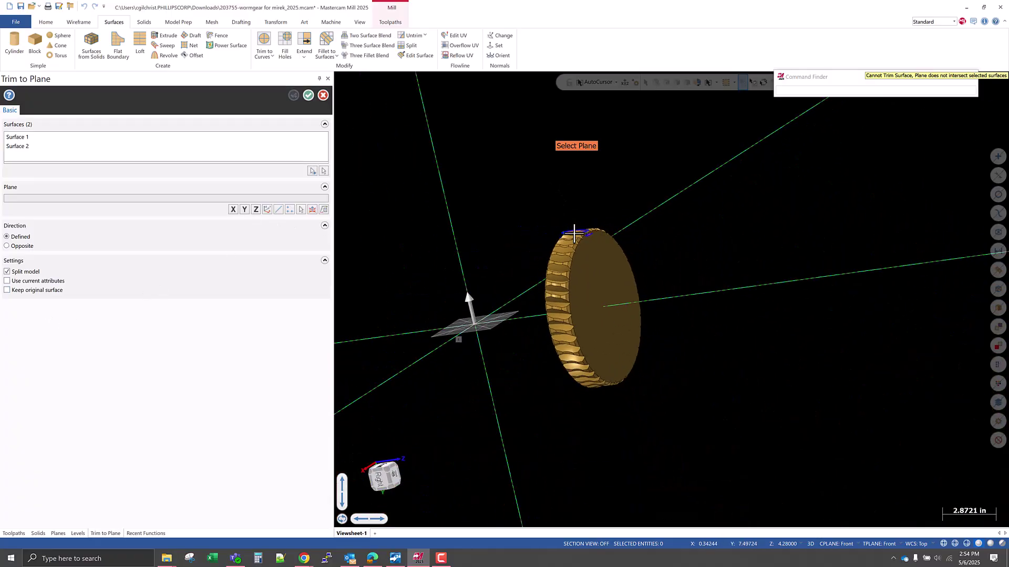
{"action": "middle_click_drag", "start_coordinate": [502, 245], "coordinate": [549, 268]}
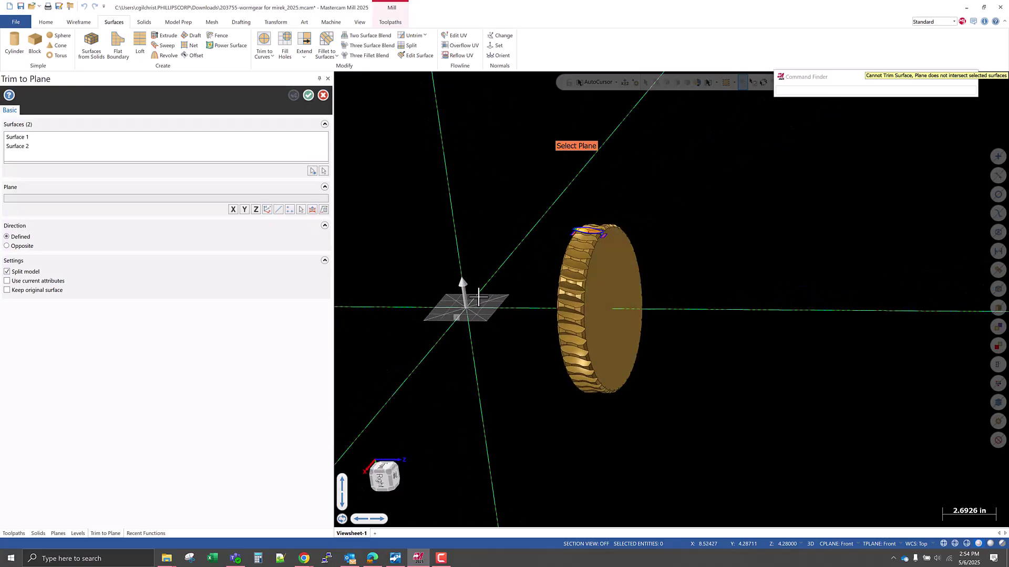
{"action": "scroll", "coordinate": [575, 225], "scroll_direction": "up", "scroll_amount": 6}
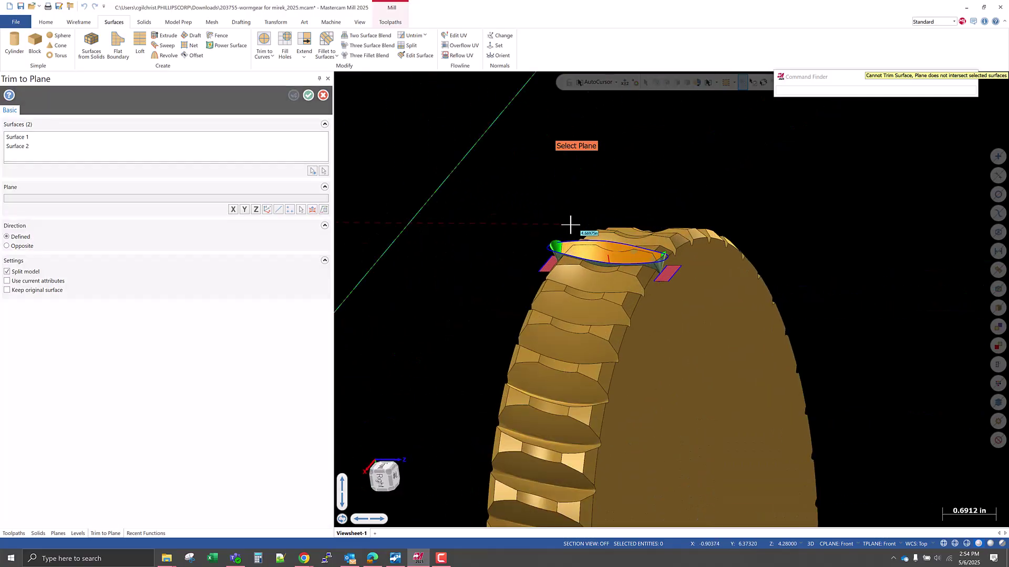
{"action": "scroll", "coordinate": [575, 224], "scroll_direction": "up", "scroll_amount": 8}
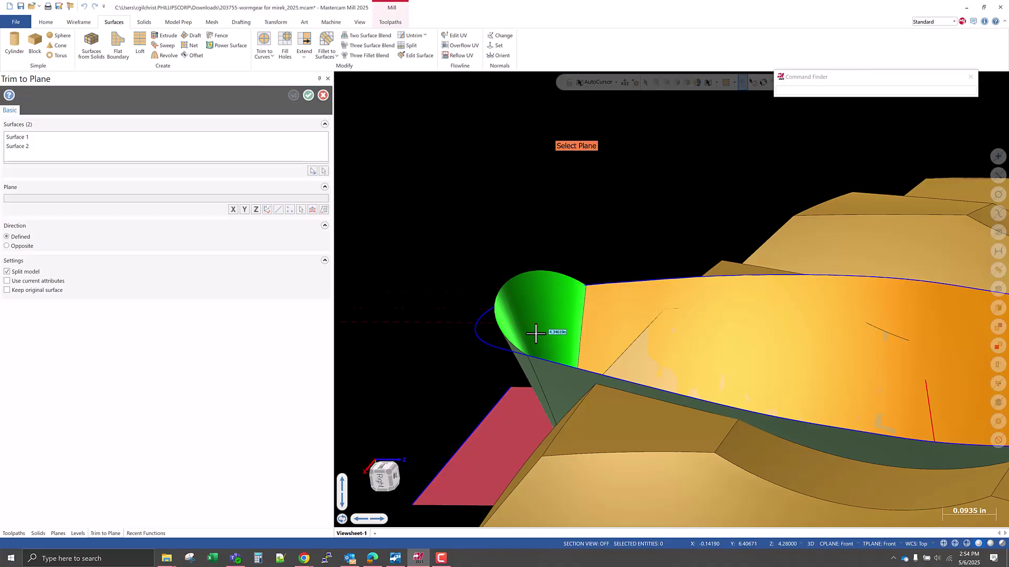
{"action": "left_click", "coordinate": [499, 348]}
{"action": "scroll", "coordinate": [478, 290], "scroll_direction": "down", "scroll_amount": 4}
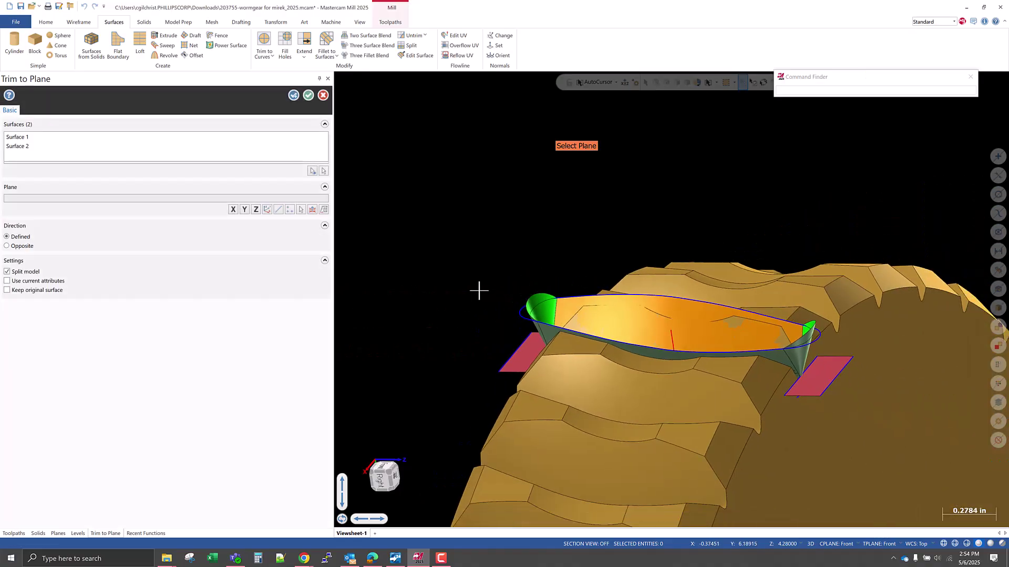
{"action": "scroll", "coordinate": [637, 297], "scroll_direction": "down", "scroll_amount": 7}
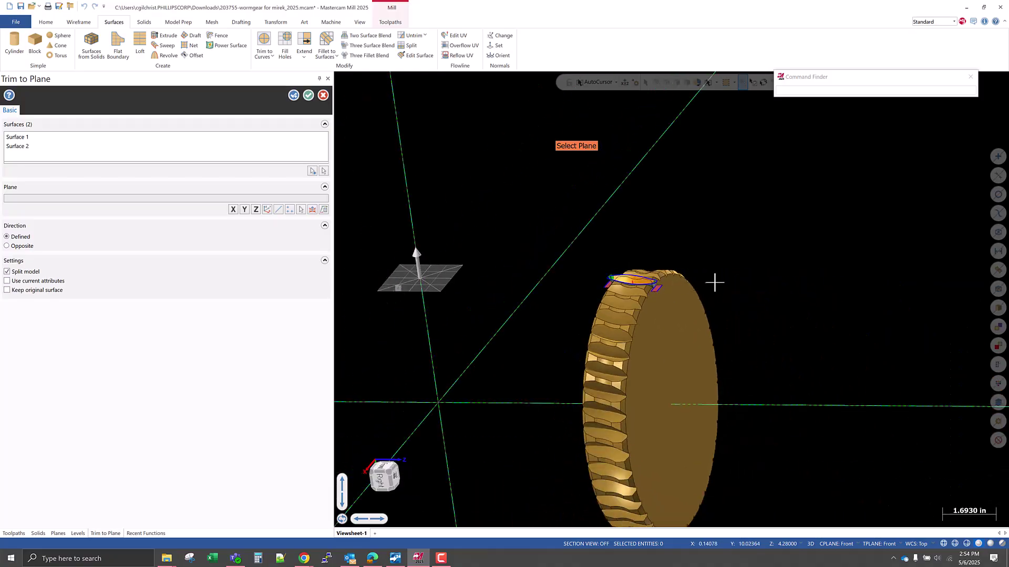
{"action": "scroll", "coordinate": [619, 279], "scroll_direction": "up", "scroll_amount": 3}
{"action": "middle_click_drag", "start_coordinate": [656, 285], "coordinate": [638, 273]}
{"action": "scroll", "coordinate": [623, 278], "scroll_direction": "up", "scroll_amount": 6}
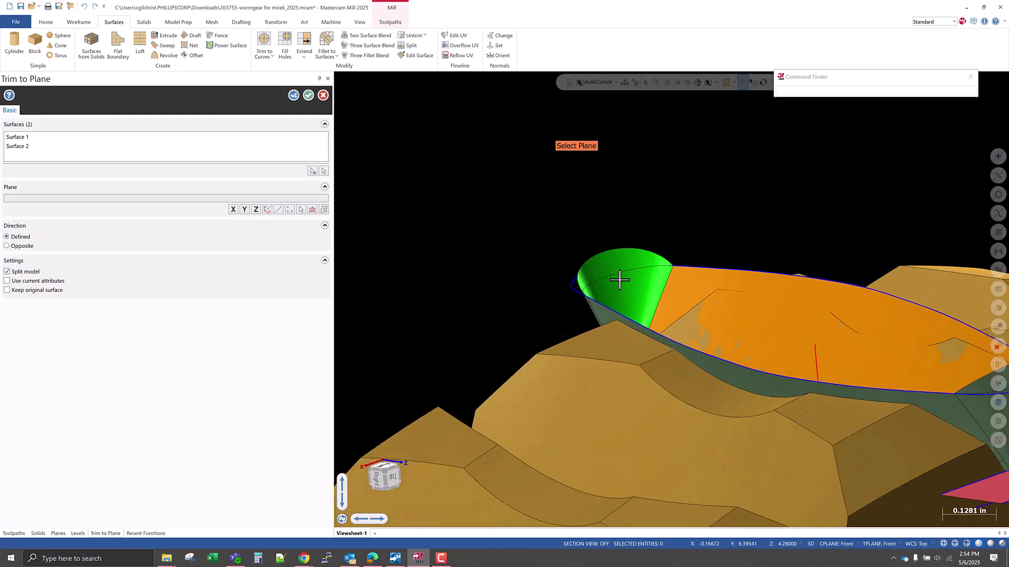
{"action": "left_click", "coordinate": [310, 95]}
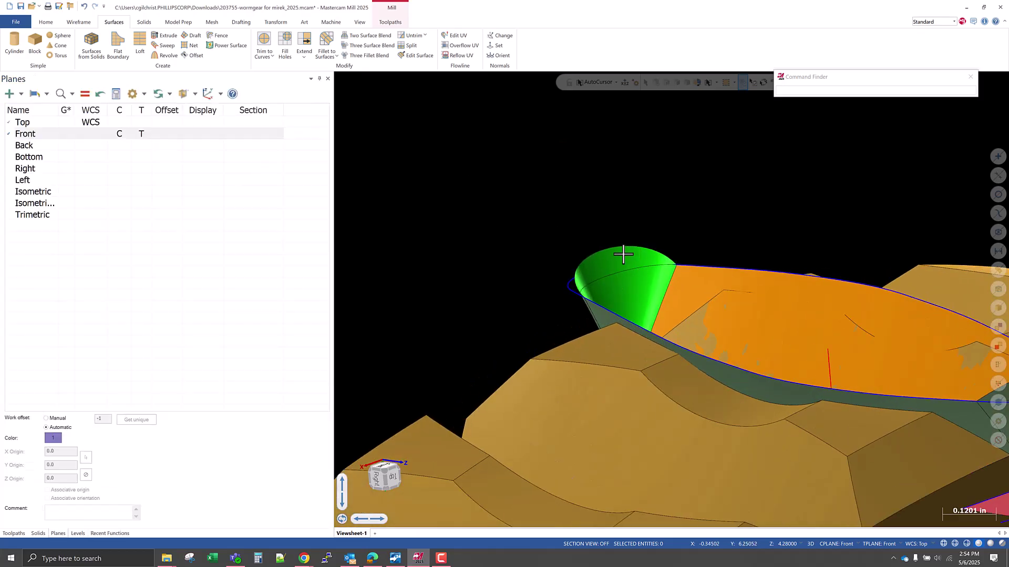
- Delete the excess upper pieces split off the green blend surfaces at both ends of the tooth gap
{"action": "scroll", "coordinate": [442, 255], "scroll_direction": "down", "scroll_amount": 4}
{"action": "scroll", "coordinate": [719, 289], "scroll_direction": "up", "scroll_amount": 3}
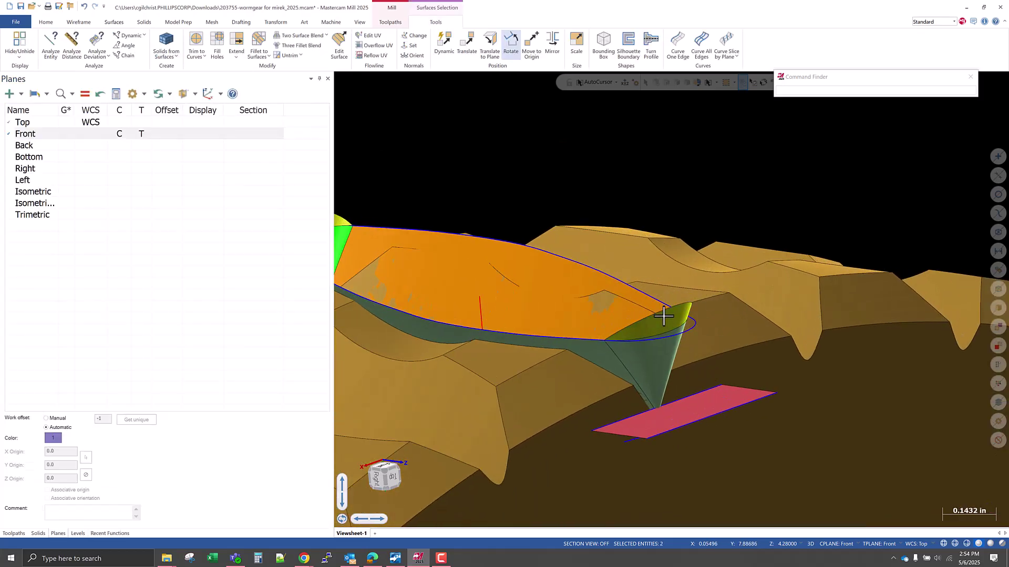
{"action": "key", "text": "Escape"}
{"action": "middle_click_drag", "start_coordinate": [599, 318], "coordinate": [645, 352]}
{"action": "scroll", "coordinate": [705, 304], "scroll_direction": "down", "scroll_amount": 5}
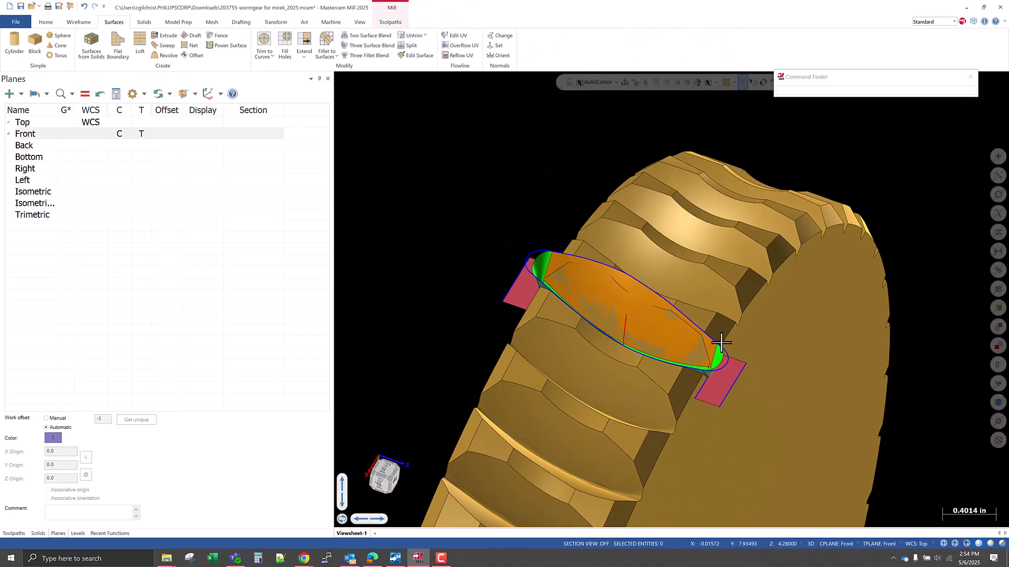
- Delete the blue boundary curve around the tooth gap, including its entities associated with toolpath operations
{"action": "scroll", "coordinate": [536, 241], "scroll_direction": "up", "scroll_amount": 5}
{"action": "left_click", "coordinate": [531, 260]}
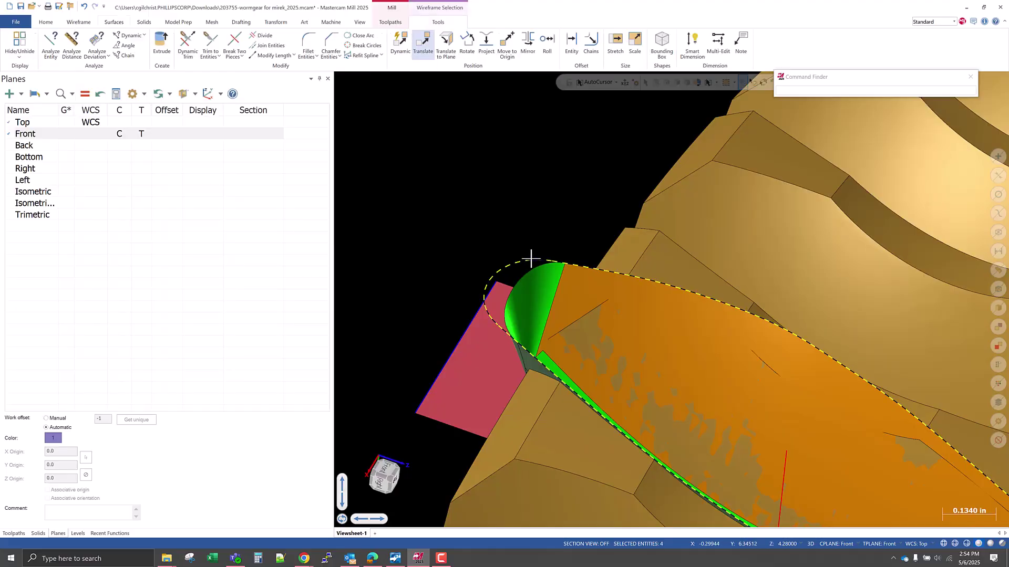
{"action": "key", "text": "Delete"}
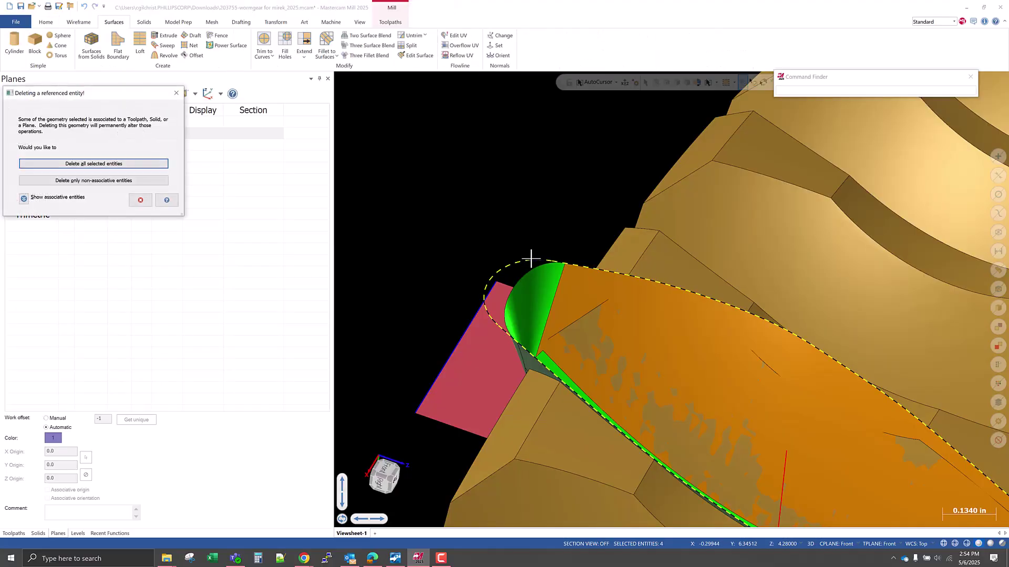
{"action": "left_click", "coordinate": [127, 164]}
- Create Curve One Edge curves along the upper edges of the orange flanks and the first green end surface
{"action": "middle_click_drag", "start_coordinate": [514, 252], "coordinate": [413, 253]}
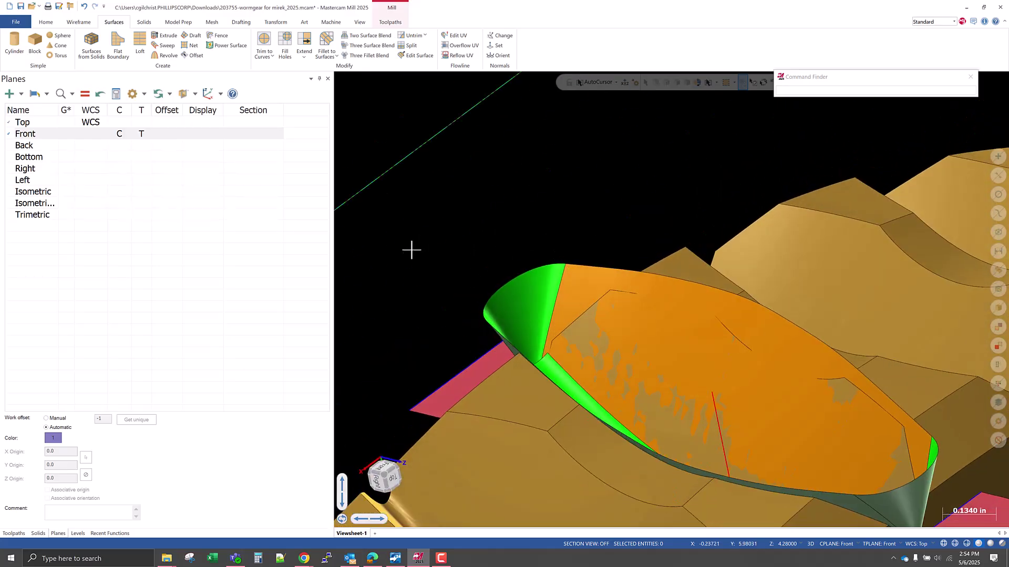
{"action": "left_click", "coordinate": [78, 22]}
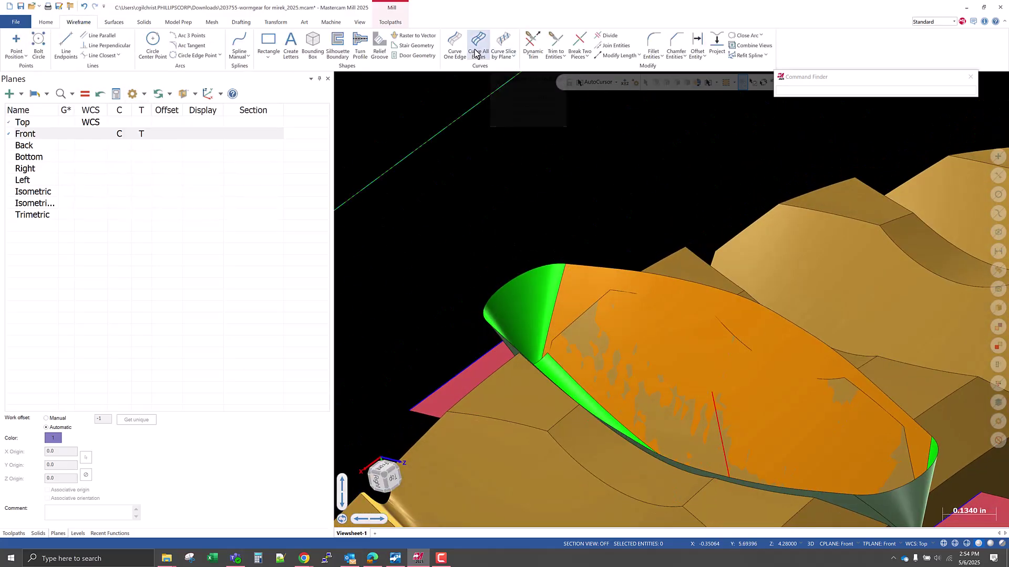
{"action": "left_click", "coordinate": [455, 51]}
{"action": "left_click", "coordinate": [606, 240]}
{"action": "left_click", "coordinate": [544, 289]}
{"action": "left_click", "coordinate": [530, 232]}
{"action": "middle_click_drag", "start_coordinate": [597, 312], "coordinate": [506, 339]}
{"action": "left_click", "coordinate": [474, 339]}
{"action": "left_click", "coordinate": [431, 330]}
- Create an edge curve along the rounded upper edge of the green blend surface at the opposite end
{"action": "scroll", "coordinate": [459, 244], "scroll_direction": "down", "scroll_amount": 5}
{"action": "middle_click_drag", "start_coordinate": [478, 256], "coordinate": [506, 378]}
{"action": "scroll", "coordinate": [472, 478], "scroll_direction": "up", "scroll_amount": 6}
{"action": "left_click", "coordinate": [512, 387]}
{"action": "left_click", "coordinate": [504, 421]}
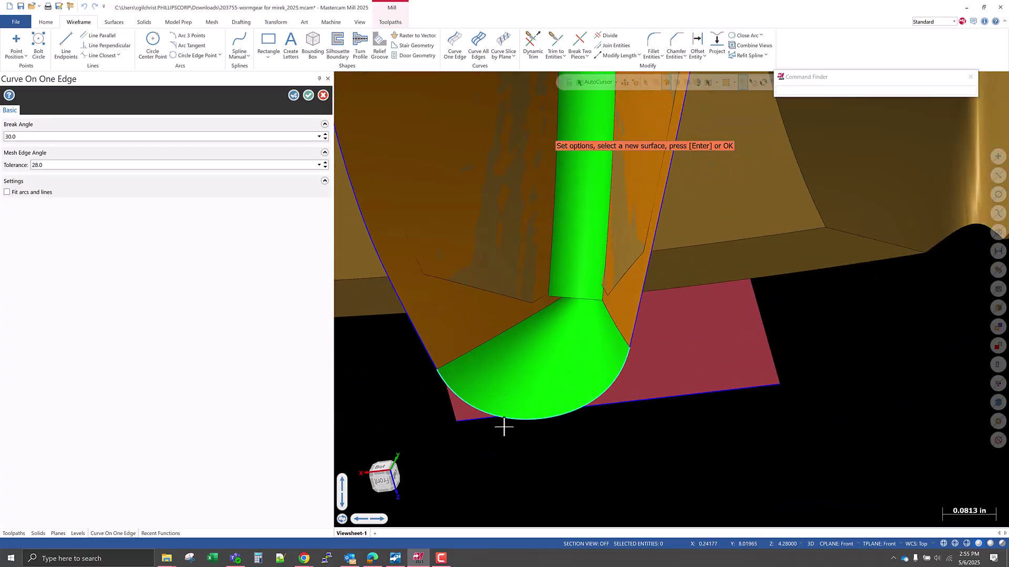
{"action": "left_click", "coordinate": [309, 96]}
{"action": "scroll", "coordinate": [556, 446], "scroll_direction": "down", "scroll_amount": 5}
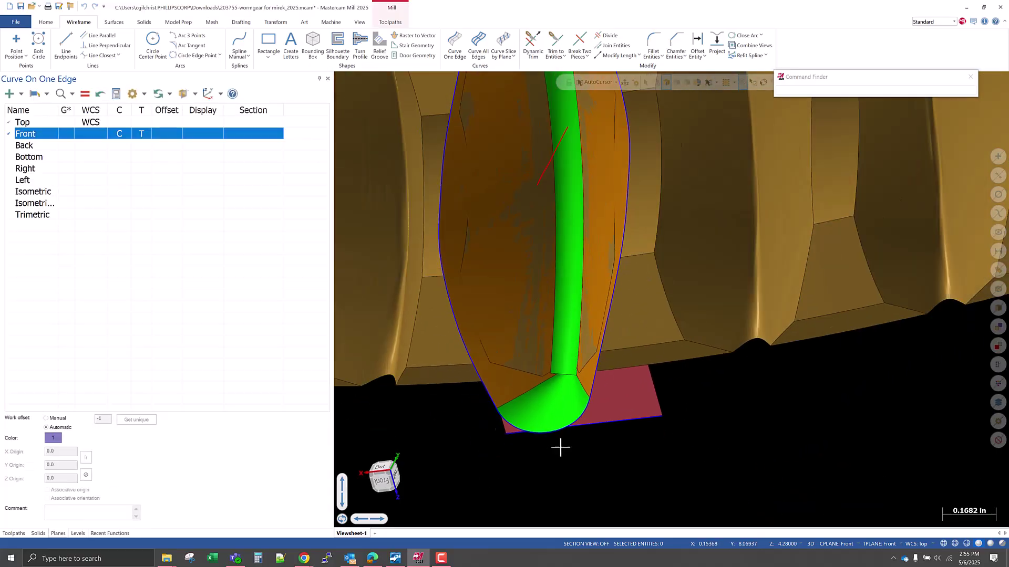
- Review the drive surfaces chosen in the geometry of the Surface Finish Contour toolpath
{"action": "left_click", "coordinate": [594, 379], "text": "shift"}
{"action": "middle_click_drag", "start_coordinate": [594, 378], "coordinate": [604, 395]}
{"action": "scroll", "coordinate": [620, 341], "scroll_direction": "down", "scroll_amount": 5}
{"action": "mouse_move", "coordinate": [635, 288]}
{"action": "middle_mouse_down"}
{"action": "mouse_move", "coordinate": [651, 279]}
{"action": "mouse_move", "coordinate": [645, 294]}
{"action": "middle_mouse_up"}
{"action": "key", "text": "Escape"}
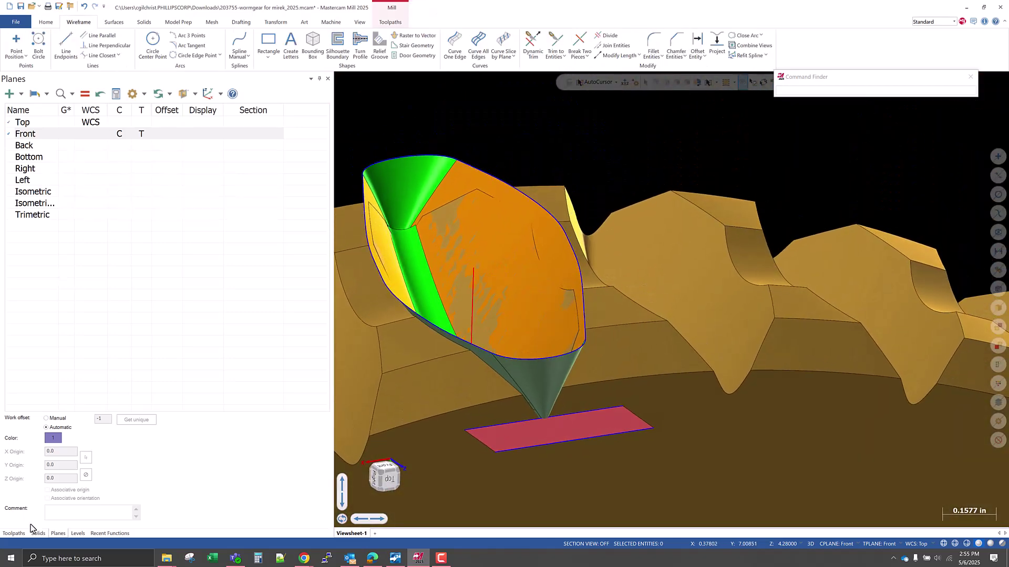
{"action": "left_click", "coordinate": [14, 533]}
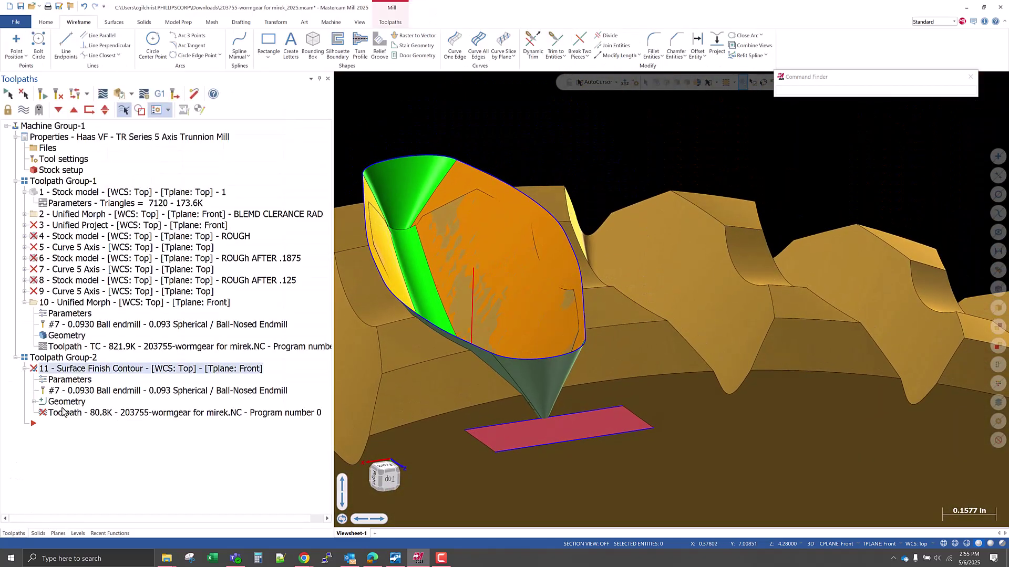
{"action": "left_click", "coordinate": [66, 402]}
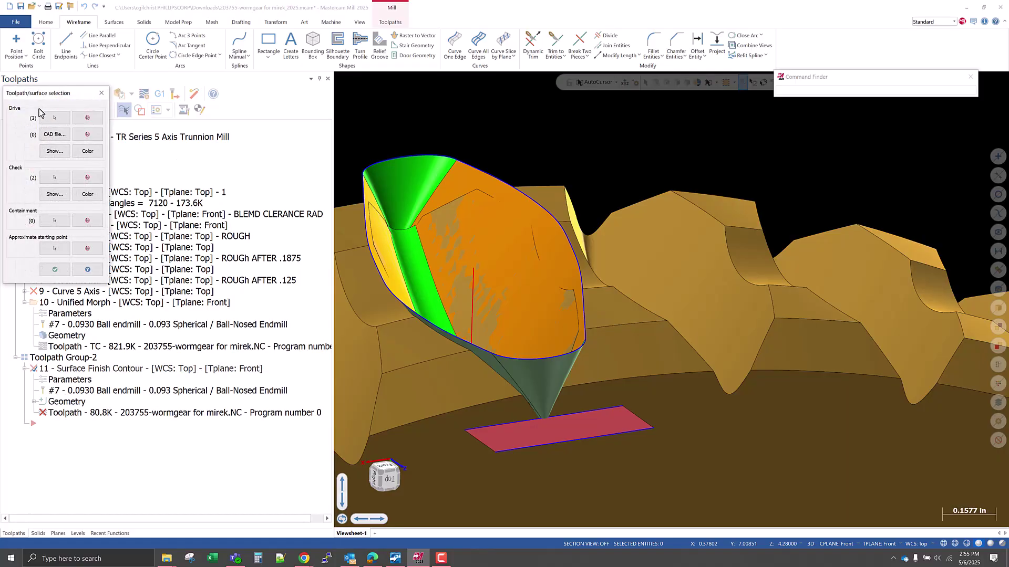
{"action": "left_click", "coordinate": [55, 118]}
{"action": "scroll", "coordinate": [466, 279], "scroll_direction": "up", "scroll_amount": 3}
{"action": "middle_click_drag", "start_coordinate": [465, 279], "coordinate": [446, 352]}
{"action": "scroll", "coordinate": [461, 157], "scroll_direction": "down", "scroll_amount": 4}
{"action": "scroll", "coordinate": [497, 405], "scroll_direction": "up", "scroll_amount": 3}
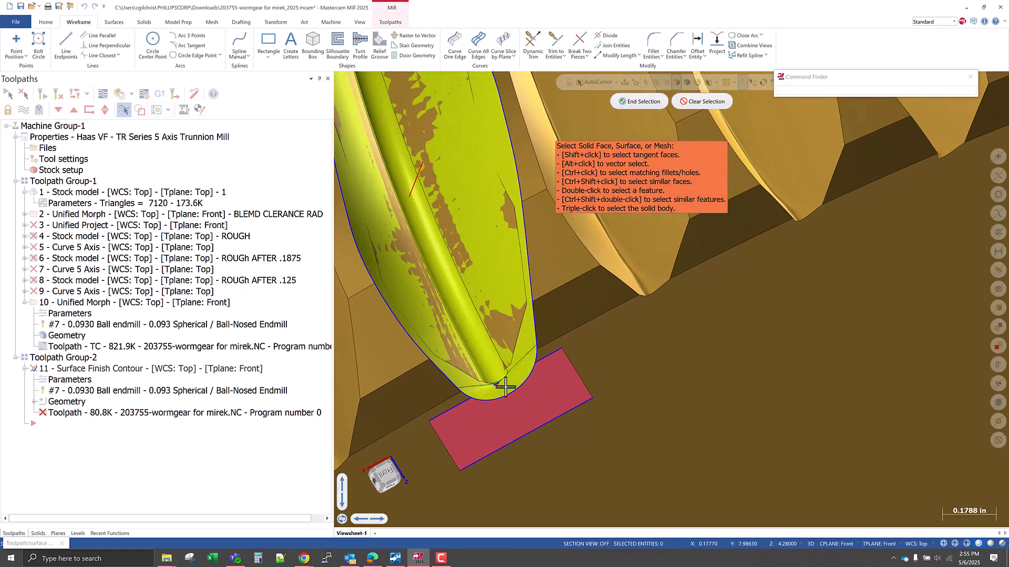
{"action": "middle_click_drag", "start_coordinate": [550, 380], "coordinate": [530, 372]}
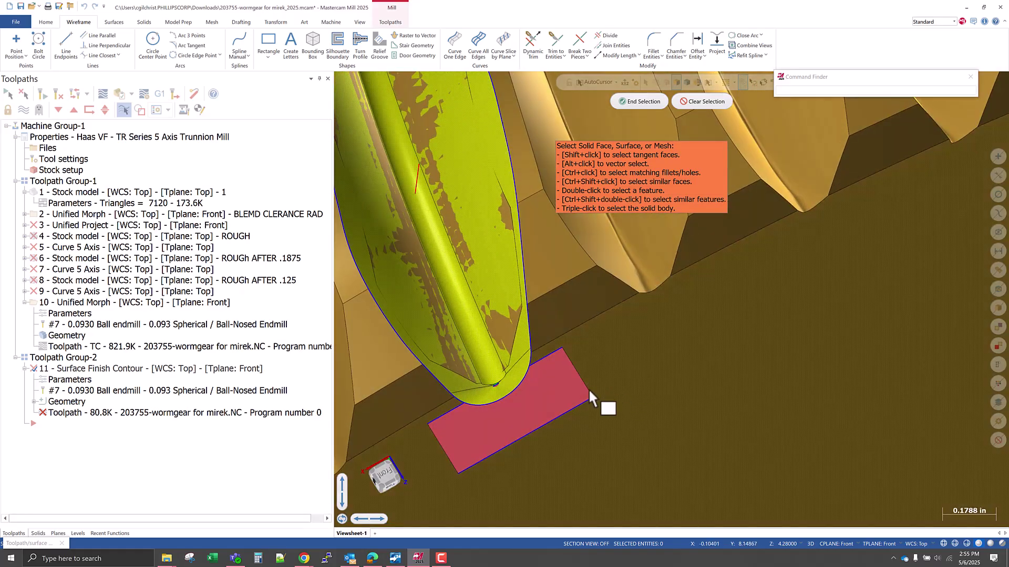
{"action": "key", "text": "Return"}
{"action": "key", "text": "Return"}
- Extend the green root fillet surface linearly by 0.02 past its end edge into the blend surface
{"action": "scroll", "coordinate": [602, 399], "scroll_direction": "down", "scroll_amount": 4}
{"action": "scroll", "coordinate": [493, 203], "scroll_direction": "up", "scroll_amount": 5}
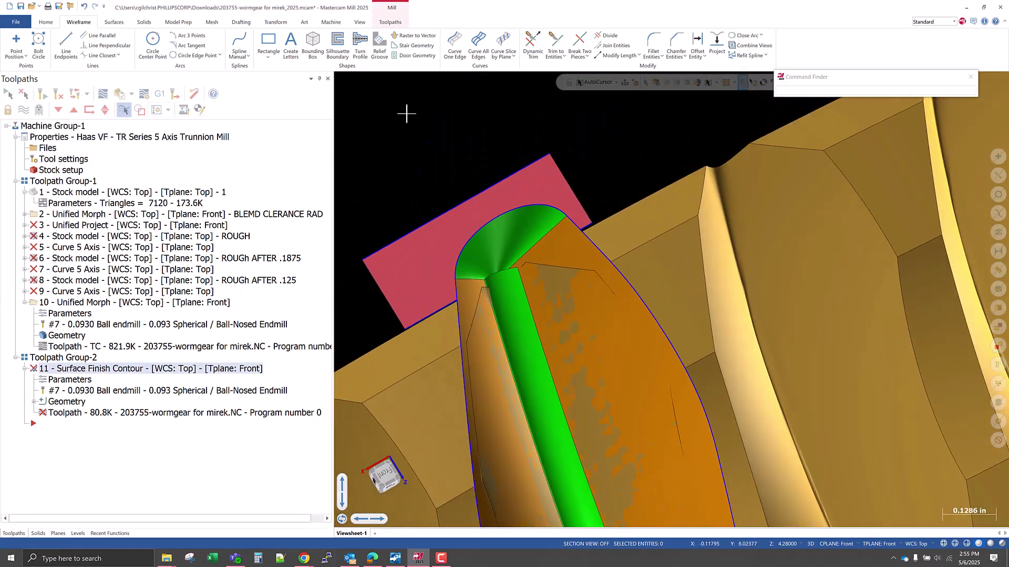
{"action": "left_click", "coordinate": [113, 23]}
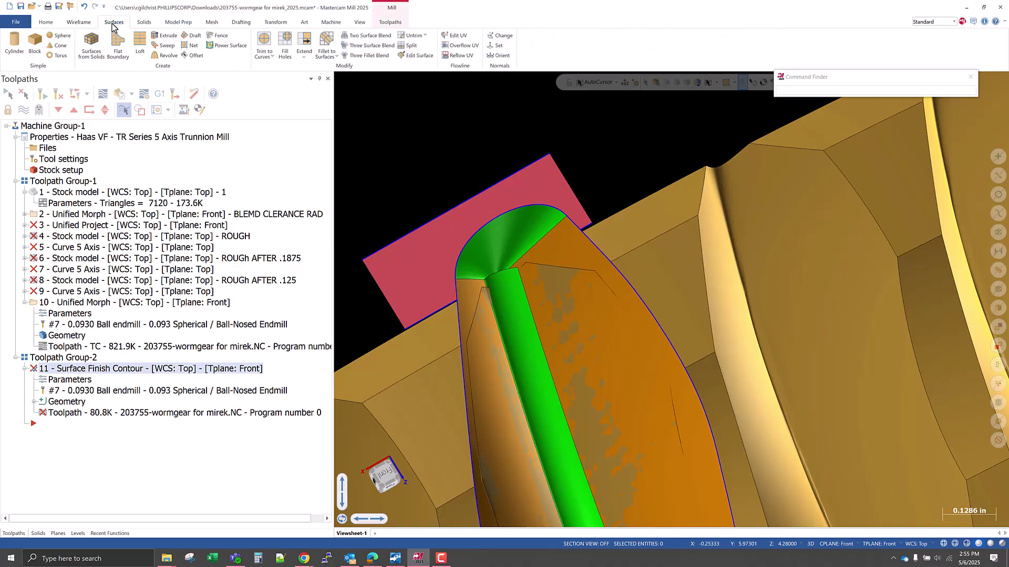
{"action": "left_click", "coordinate": [305, 56]}
{"action": "left_click", "coordinate": [300, 79]}
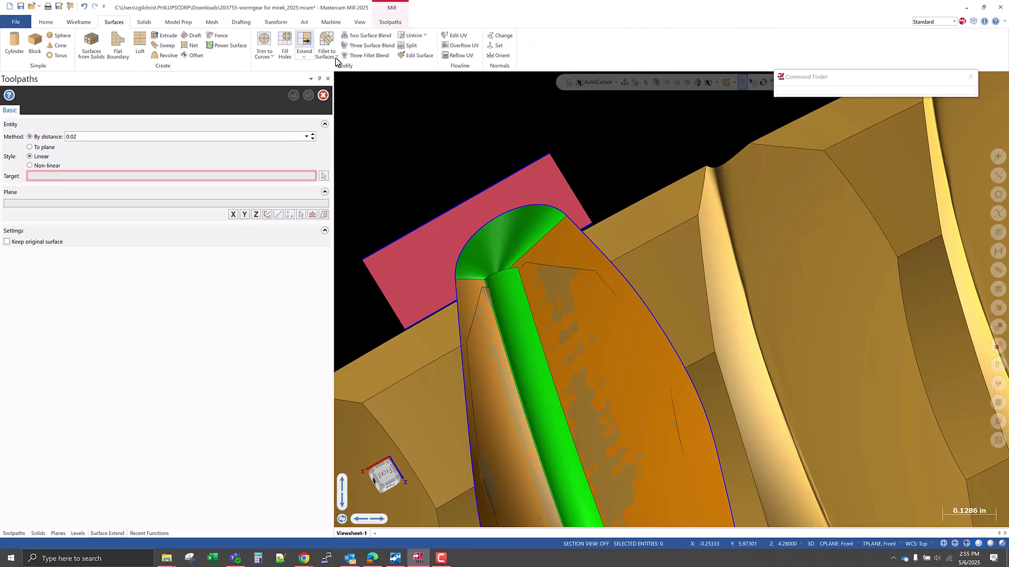
{"action": "left_click", "coordinate": [509, 293]}
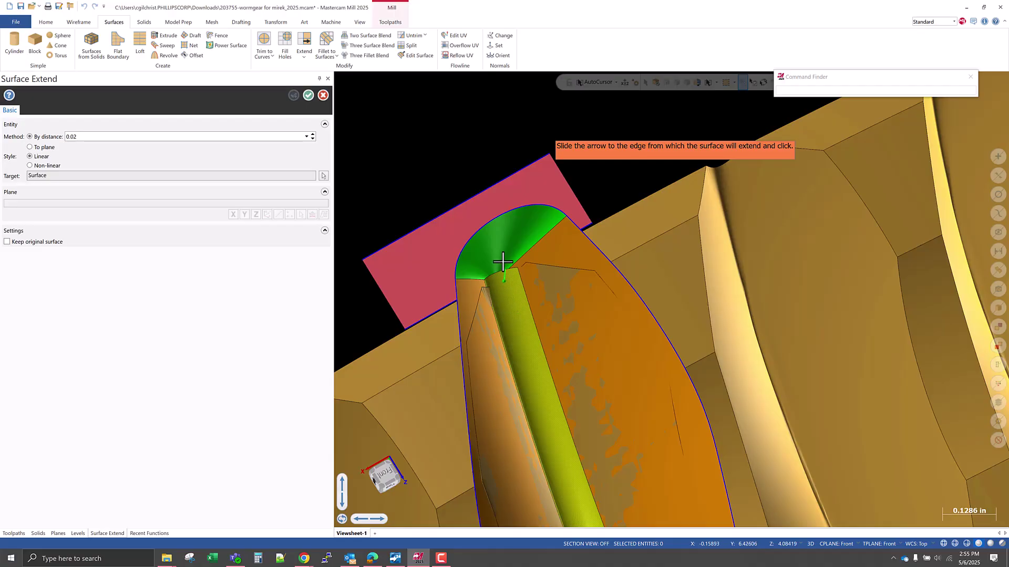
{"action": "left_click", "coordinate": [502, 253]}
{"action": "middle_click_drag", "start_coordinate": [511, 309], "coordinate": [473, 221]}
{"action": "scroll", "coordinate": [494, 263], "scroll_direction": "up", "scroll_amount": 5}
{"action": "scroll", "coordinate": [474, 221], "scroll_direction": "up", "scroll_amount": 2}
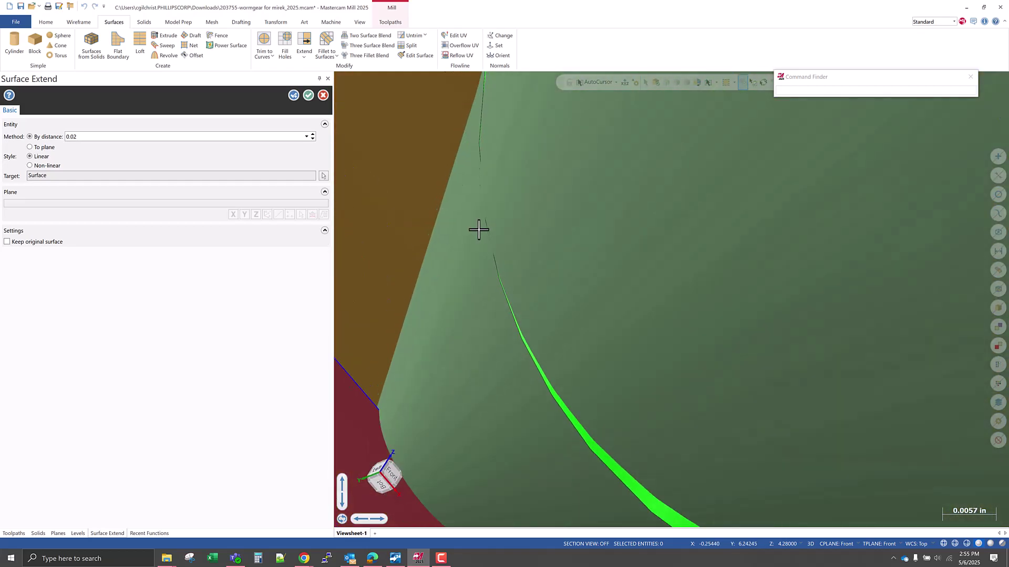
{"action": "scroll", "coordinate": [475, 229], "scroll_direction": "down", "scroll_amount": 5}
{"action": "scroll", "coordinate": [590, 273], "scroll_direction": "down", "scroll_amount": 2}
{"action": "middle_click_drag", "start_coordinate": [590, 273], "coordinate": [756, 186]}
{"action": "scroll", "coordinate": [757, 186], "scroll_direction": "up", "scroll_amount": 2}
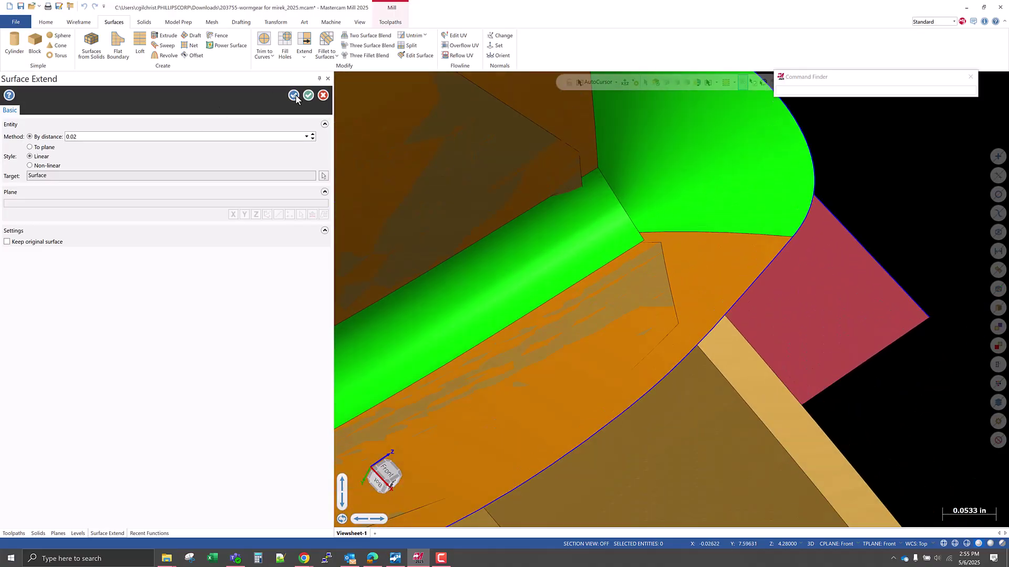
- Extend the green root fillet surface at its other end with a linear distance of 0.03
{"action": "left_click", "coordinate": [600, 213]}
{"action": "middle_click_drag", "start_coordinate": [676, 204], "coordinate": [567, 227]}
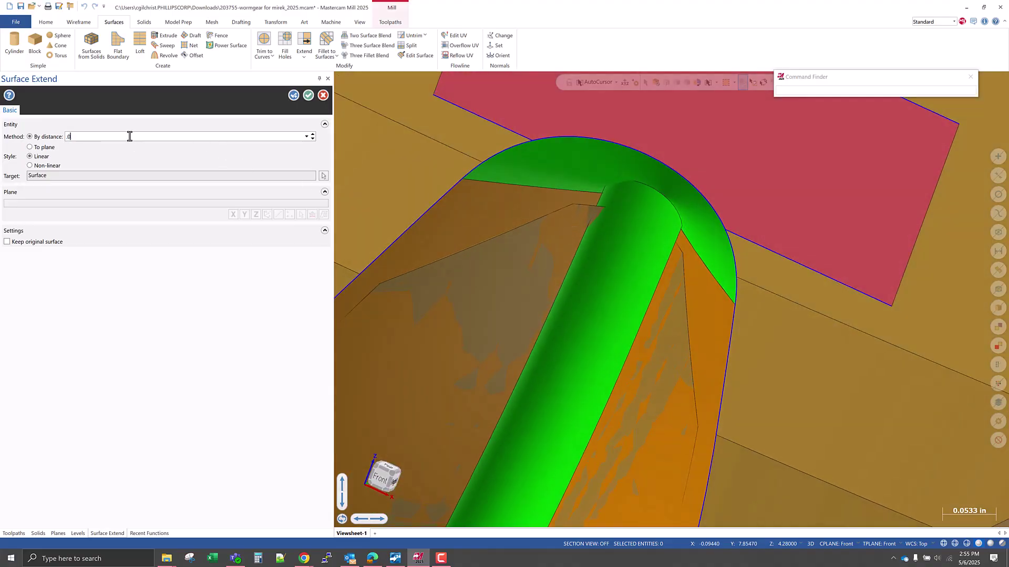
{"action": "middle_click_drag", "start_coordinate": [473, 108], "coordinate": [409, 127]}
{"action": "scroll", "coordinate": [590, 171], "scroll_direction": "up", "scroll_amount": 8}
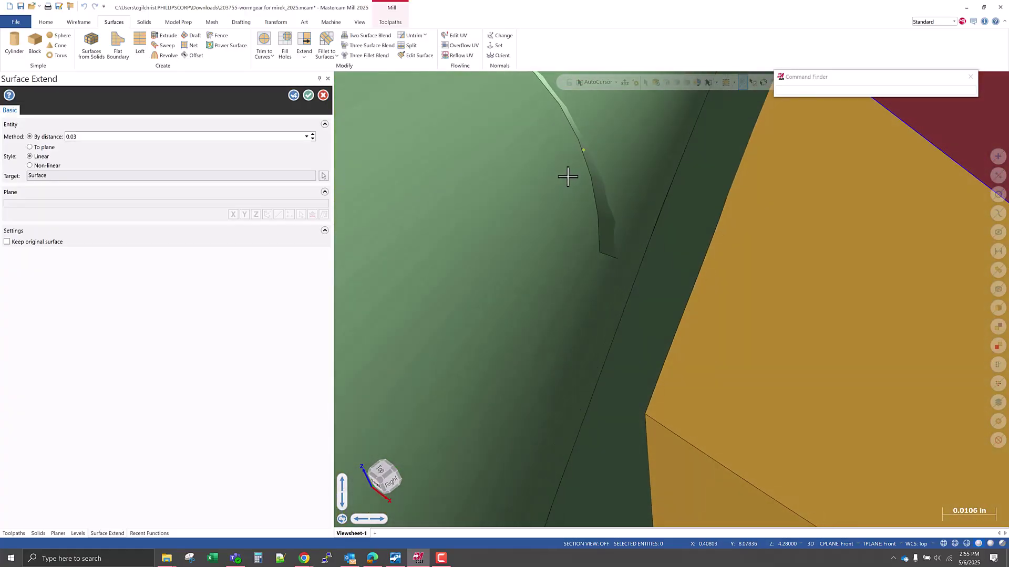
{"action": "middle_click_drag", "start_coordinate": [568, 176], "coordinate": [545, 180]}
{"action": "scroll", "coordinate": [514, 218], "scroll_direction": "down", "scroll_amount": 4}
{"action": "scroll", "coordinate": [546, 179], "scroll_direction": "up", "scroll_amount": 3}
{"action": "scroll", "coordinate": [545, 179], "scroll_direction": "up", "scroll_amount": 2}
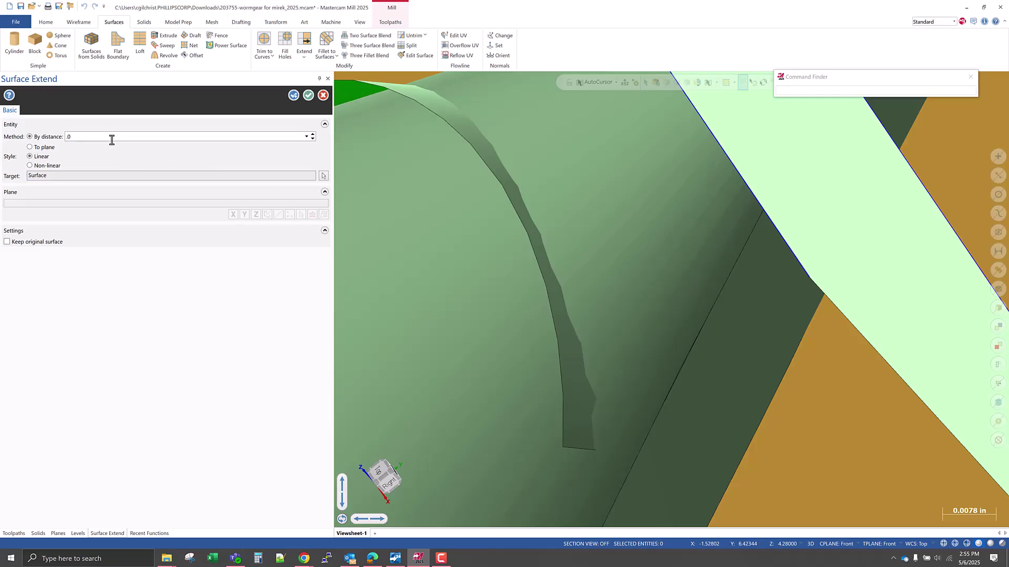
- Try a 0.025 extension distance and inspect where the root fillet surface meets the end blend
{"action": "key", "text": "Return"}
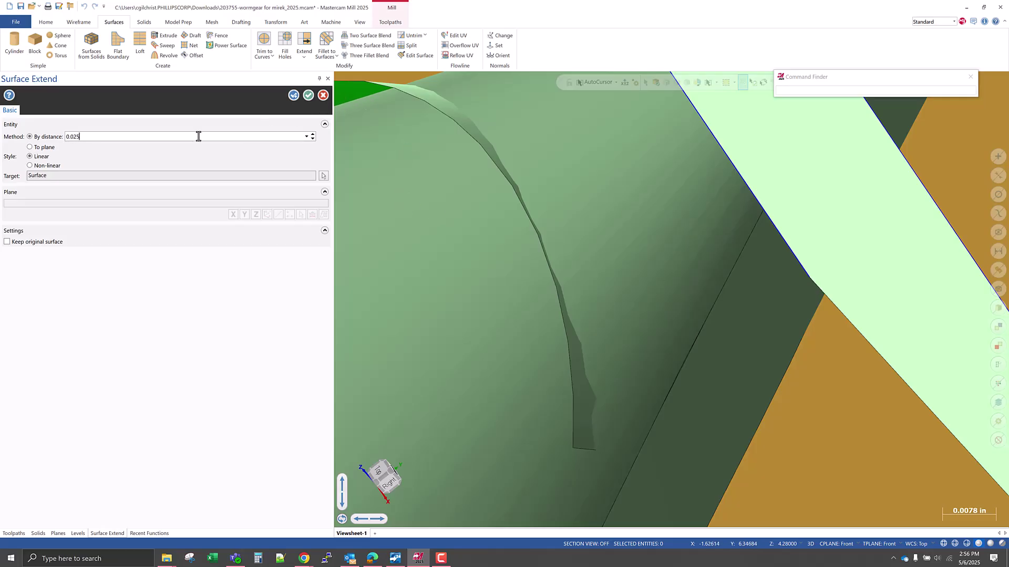
{"action": "key", "text": "Return"}
{"action": "scroll", "coordinate": [563, 319], "scroll_direction": "up", "scroll_amount": 1}
{"action": "middle_click_drag", "start_coordinate": [594, 276], "coordinate": [659, 210]}
{"action": "scroll", "coordinate": [659, 209], "scroll_direction": "up", "scroll_amount": 2}
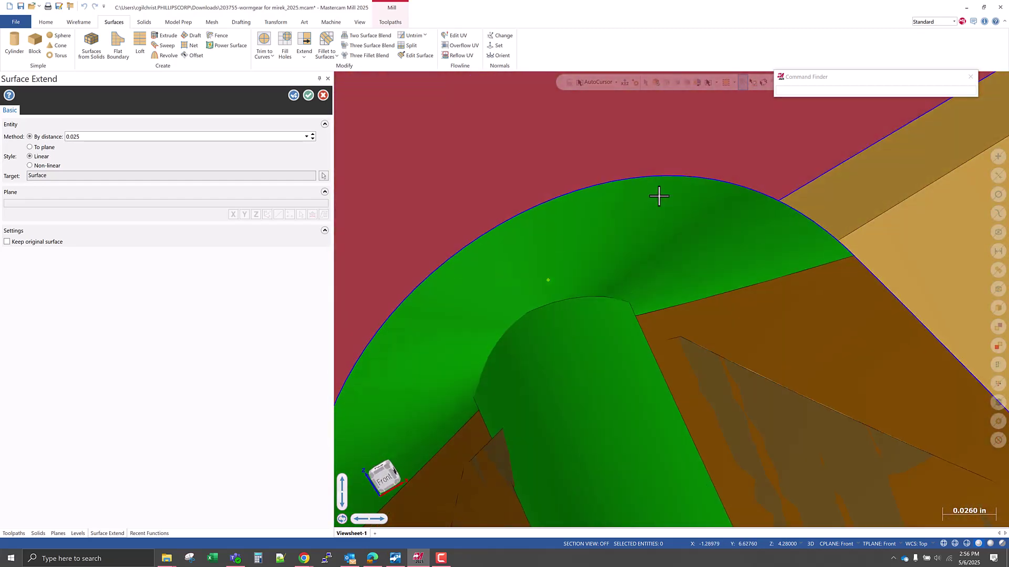
{"action": "scroll", "coordinate": [581, 329], "scroll_direction": "up", "scroll_amount": 3}
{"action": "middle_click_drag", "start_coordinate": [587, 343], "coordinate": [575, 286]}
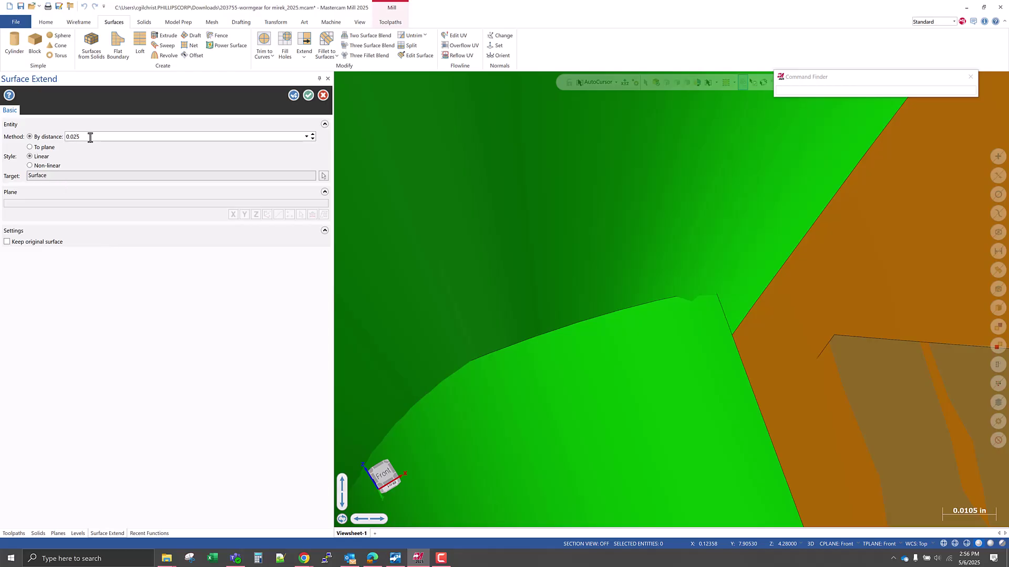
- Set the root fillet surface's extension distance to 0.03 and apply the extension
{"action": "type", "text": "3"}
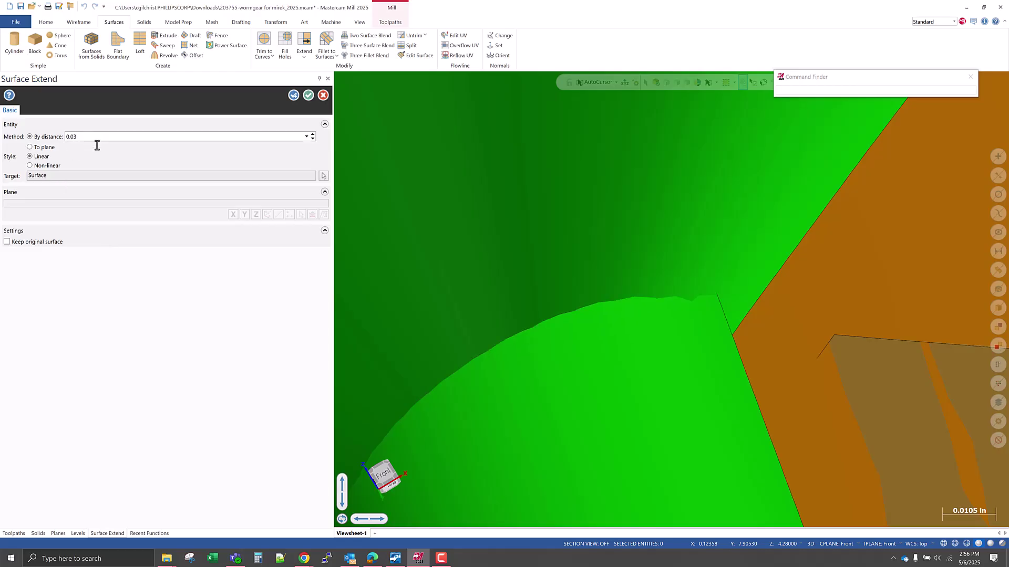
{"action": "left_click", "coordinate": [309, 95]}
- Switch the model to wireframe display and select the green root fillet surface
{"action": "scroll", "coordinate": [448, 266], "scroll_direction": "down", "scroll_amount": 6}
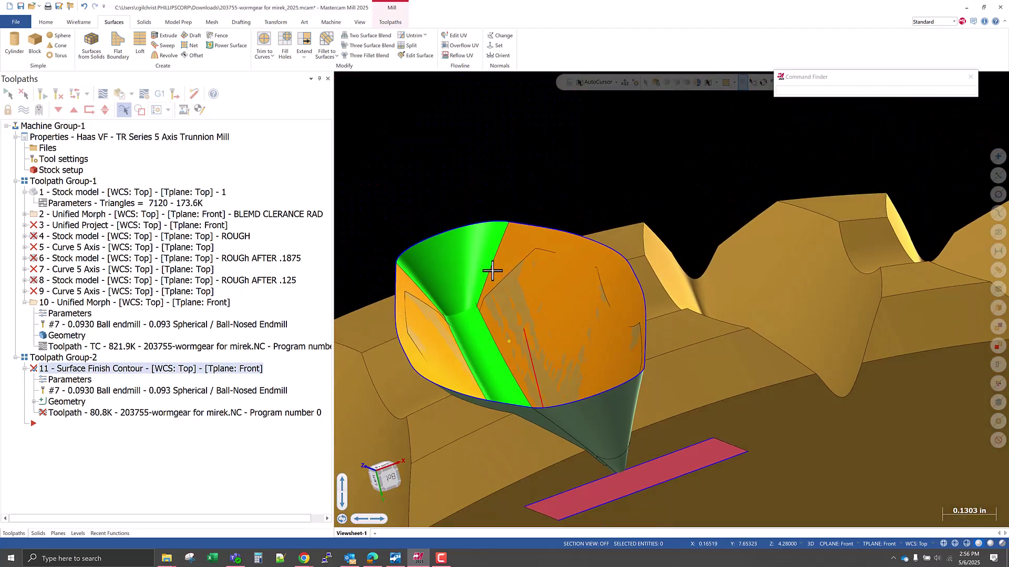
{"action": "middle_click_drag", "start_coordinate": [492, 271], "coordinate": [516, 259]}
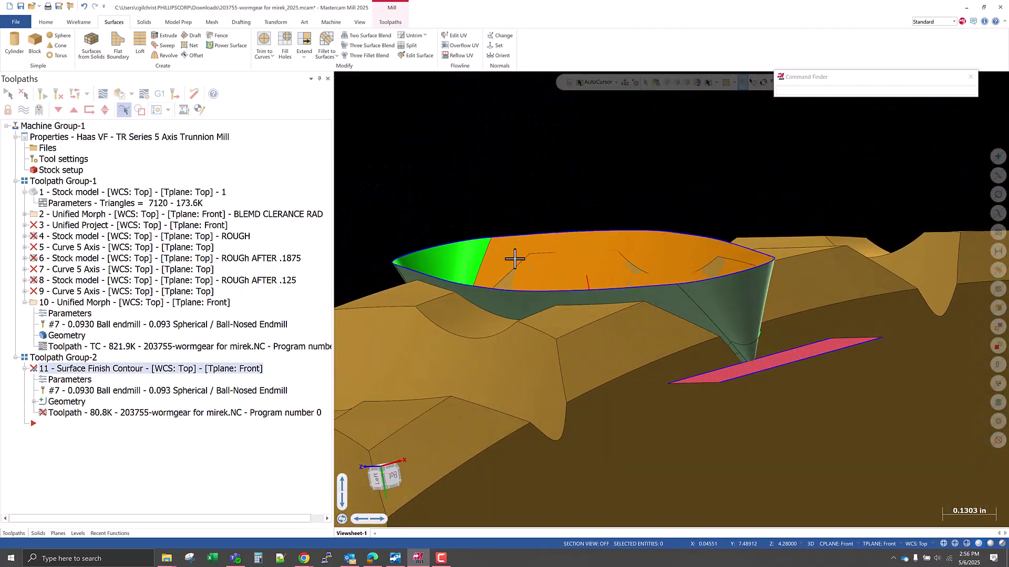
{"action": "scroll", "coordinate": [642, 295], "scroll_direction": "down", "scroll_amount": 2}
{"action": "scroll", "coordinate": [719, 326], "scroll_direction": "up", "scroll_amount": 8}
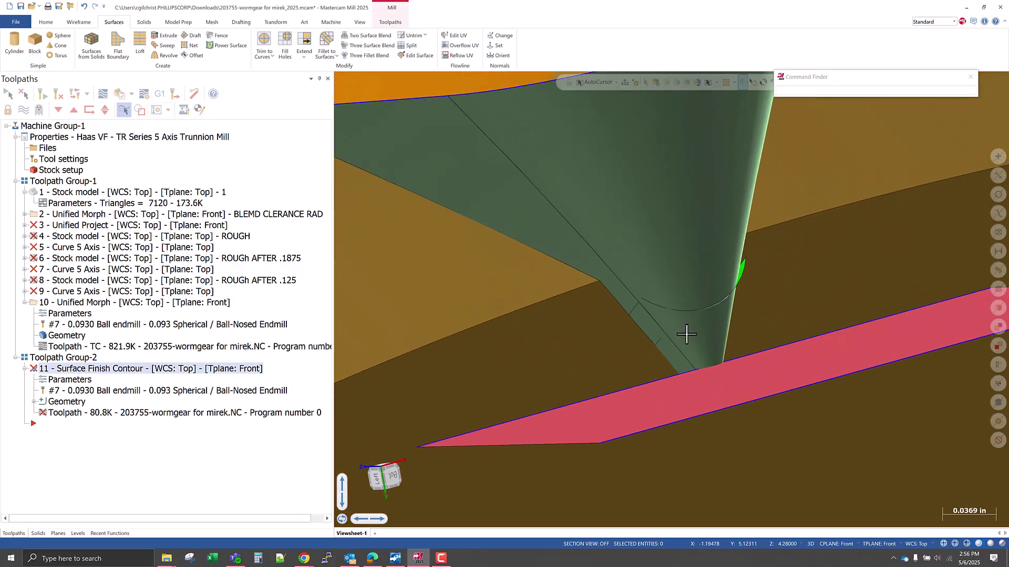
{"action": "key", "text": "alt+s"}
{"action": "middle_click_drag", "start_coordinate": [686, 336], "coordinate": [707, 382]}
{"action": "scroll", "coordinate": [697, 341], "scroll_direction": "up", "scroll_amount": 1}
{"action": "scroll", "coordinate": [704, 336], "scroll_direction": "up", "scroll_amount": 4}
{"action": "left_click", "coordinate": [716, 329]}
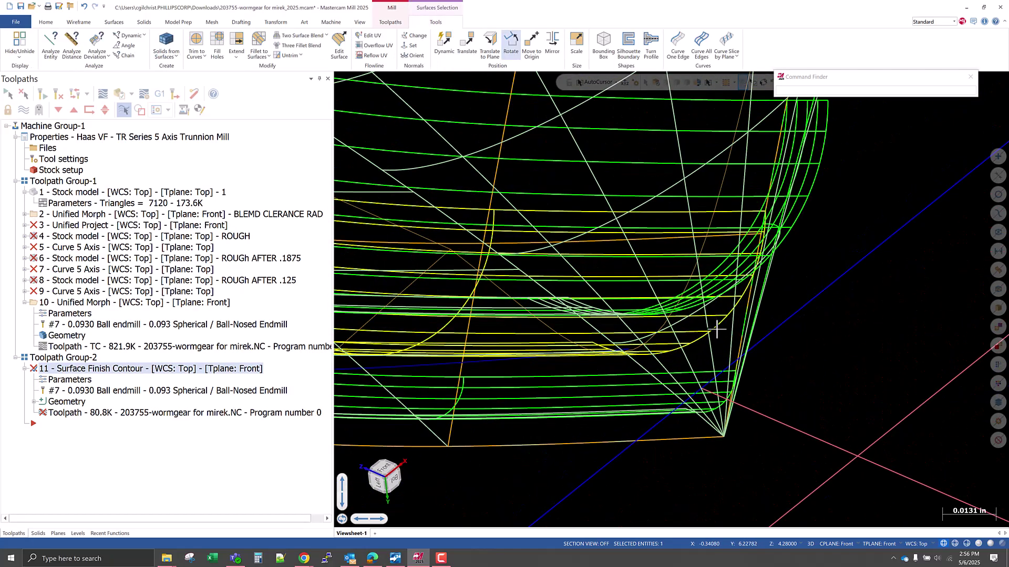
- Add the conical blend surfaces at both ends of the tooth gap to the selection
{"action": "scroll", "coordinate": [745, 388], "scroll_direction": "down", "scroll_amount": 5}
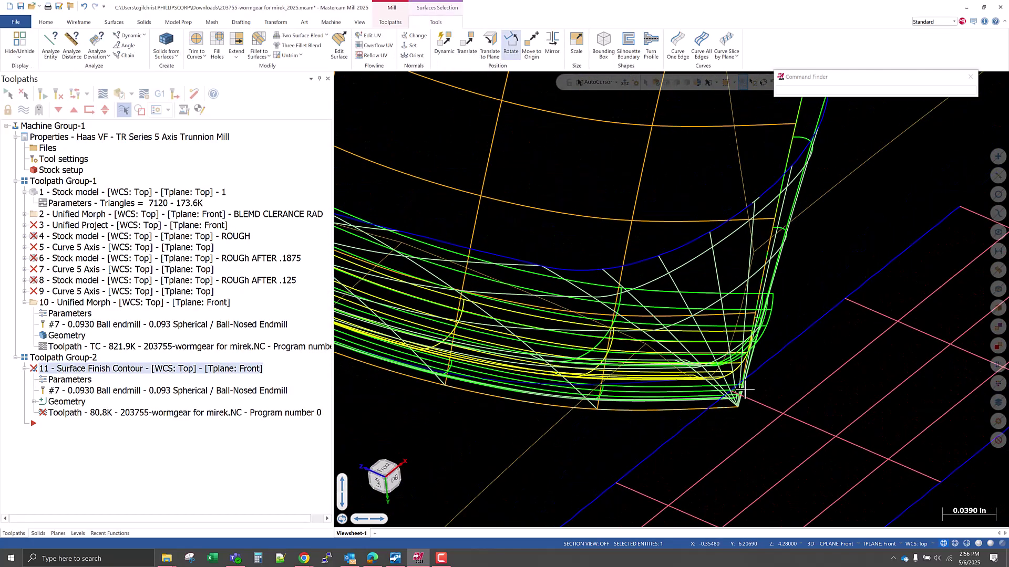
{"action": "scroll", "coordinate": [745, 388], "scroll_direction": "down", "scroll_amount": 3}
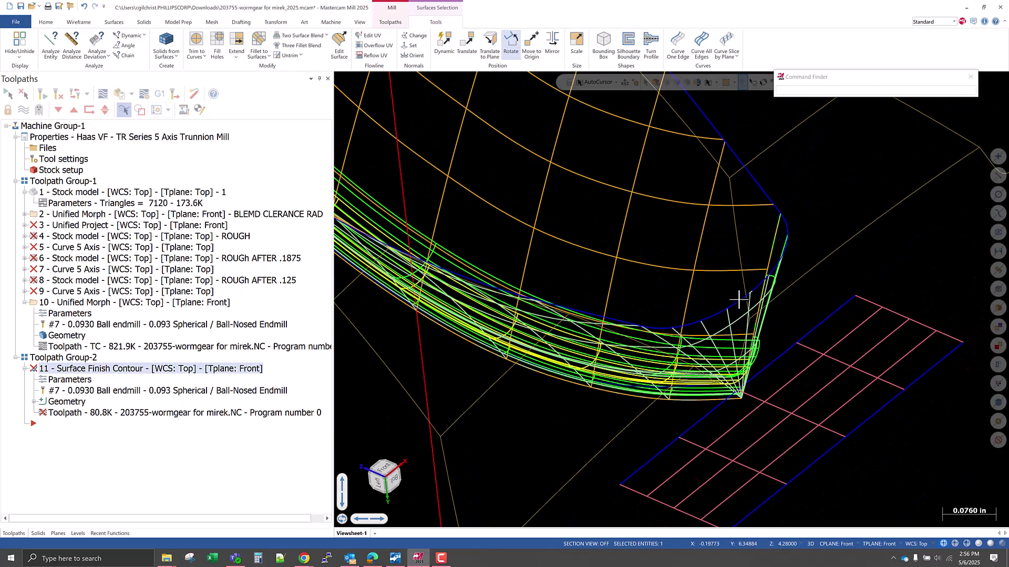
{"action": "scroll", "coordinate": [815, 379], "scroll_direction": "up", "scroll_amount": 2}
{"action": "scroll", "coordinate": [727, 348], "scroll_direction": "up", "scroll_amount": 1}
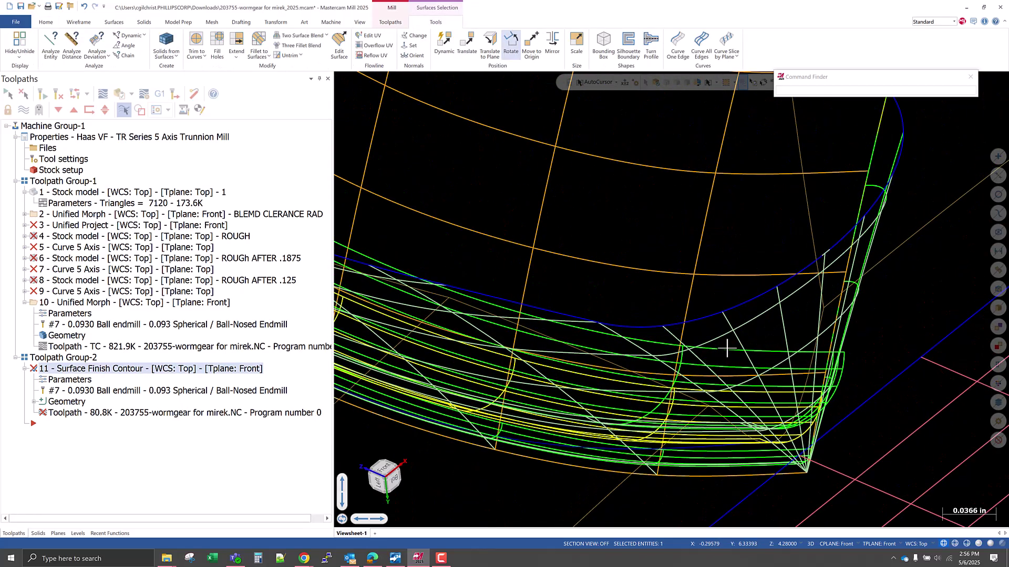
{"action": "scroll", "coordinate": [727, 348], "scroll_direction": "up", "scroll_amount": 2}
{"action": "left_click", "coordinate": [736, 321]}
{"action": "scroll", "coordinate": [825, 424], "scroll_direction": "down", "scroll_amount": 11}
{"action": "scroll", "coordinate": [666, 279], "scroll_direction": "up", "scroll_amount": 7}
{"action": "left_click", "coordinate": [667, 299]}
{"action": "scroll", "coordinate": [575, 284], "scroll_direction": "down", "scroll_amount": 2}
{"action": "scroll", "coordinate": [575, 284], "scroll_direction": "down", "scroll_amount": 1}
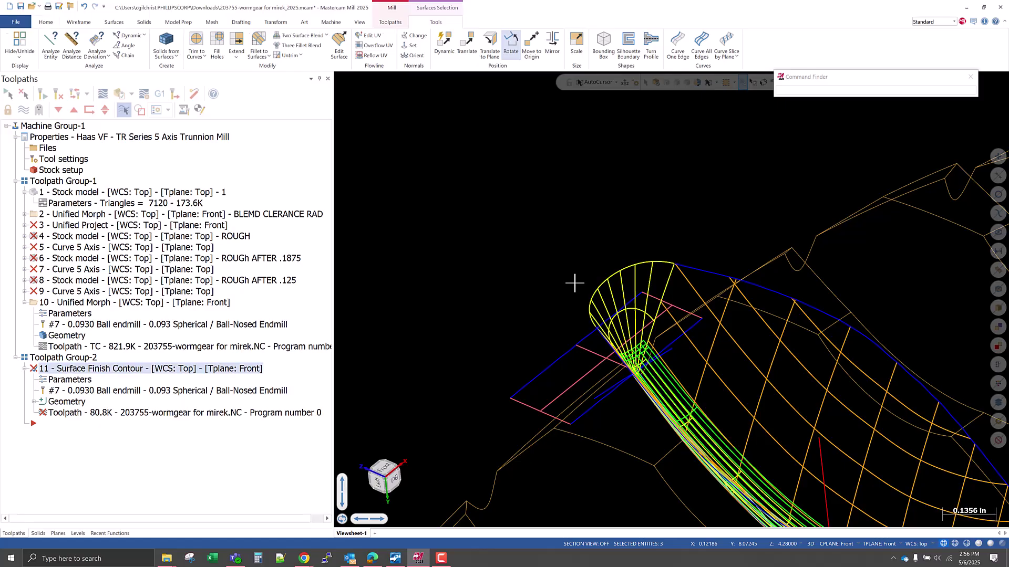
- Hide everything except the selected root and end blend surfaces and restore the shaded display
{"action": "key", "text": "alt+e"}
{"action": "scroll", "coordinate": [678, 344], "scroll_direction": "up", "scroll_amount": 2}
{"action": "key", "text": "alt+s"}
{"action": "scroll", "coordinate": [657, 363], "scroll_direction": "up", "scroll_amount": 1}
{"action": "scroll", "coordinate": [656, 363], "scroll_direction": "up", "scroll_amount": 1}
- Extend the isolated root fillet surface linearly by 0.03 past the edge meeting the first end blend
{"action": "middle_click_drag", "start_coordinate": [657, 363], "coordinate": [662, 392]}
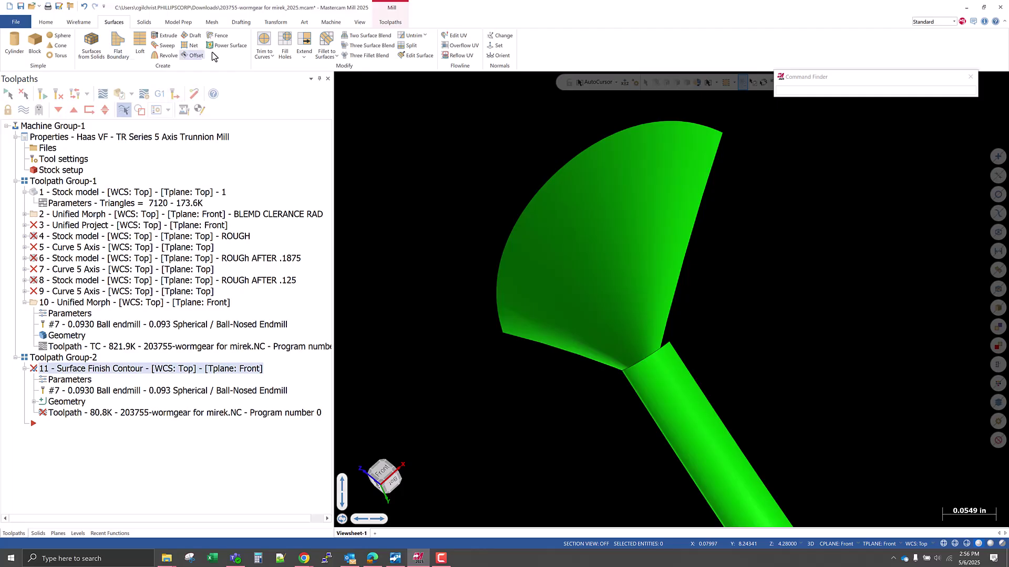
{"action": "left_click", "coordinate": [304, 43]}
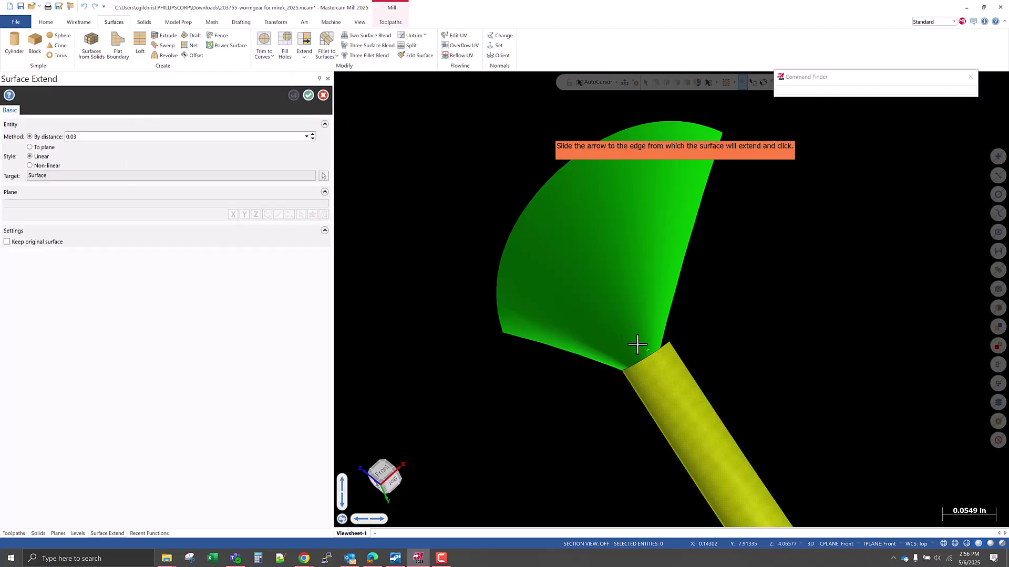
{"action": "left_click", "coordinate": [641, 352]}
{"action": "middle_click_drag", "start_coordinate": [628, 326], "coordinate": [463, 333]}
{"action": "scroll", "coordinate": [457, 331], "scroll_direction": "down", "scroll_amount": 8}
- Extend the root fillet surface linearly by 0.03 past its edge at the opposite end blend
{"action": "scroll", "coordinate": [760, 448], "scroll_direction": "up", "scroll_amount": 3}
{"action": "middle_click_drag", "start_coordinate": [651, 429], "coordinate": [743, 377]}
{"action": "scroll", "coordinate": [631, 445], "scroll_direction": "up", "scroll_amount": 8}
{"action": "left_click", "coordinate": [588, 415]}
{"action": "left_click", "coordinate": [661, 393]}
{"action": "middle_click_drag", "start_coordinate": [694, 402], "coordinate": [605, 350]}
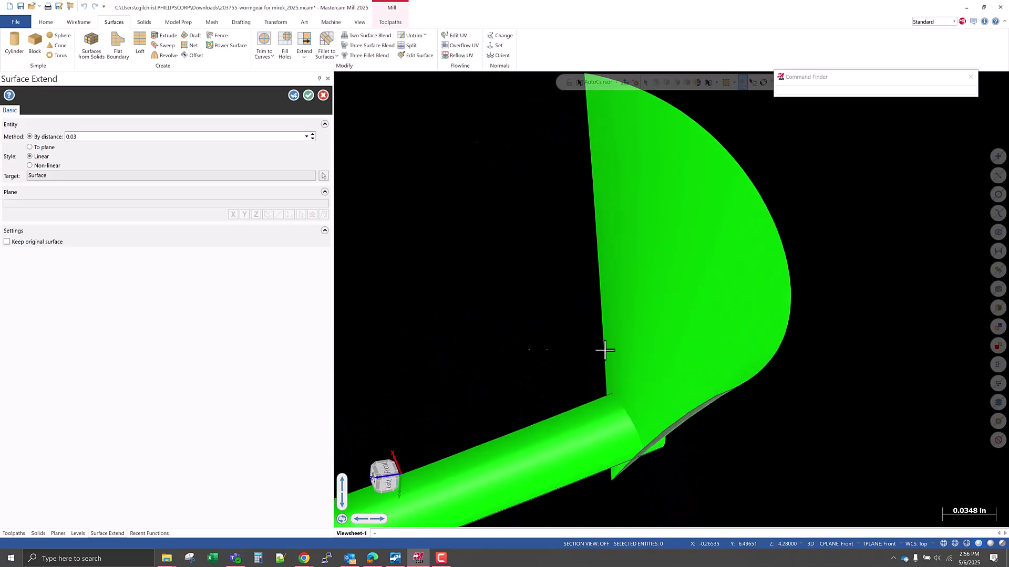
{"action": "left_click", "coordinate": [308, 95]}
{"action": "scroll", "coordinate": [644, 320], "scroll_direction": "down", "scroll_amount": 5}
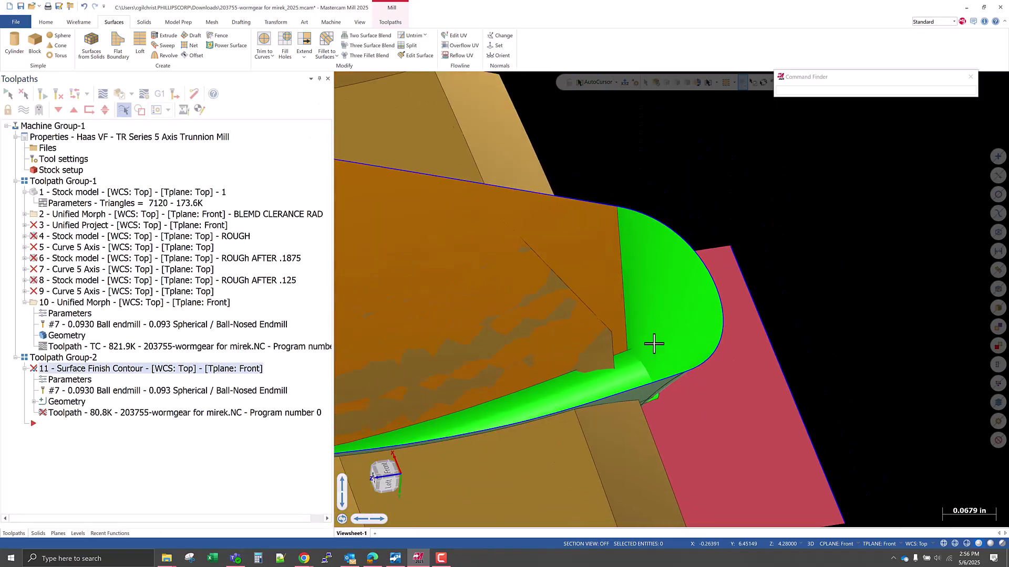
{"action": "middle_click_drag", "start_coordinate": [655, 348], "coordinate": [531, 349]}
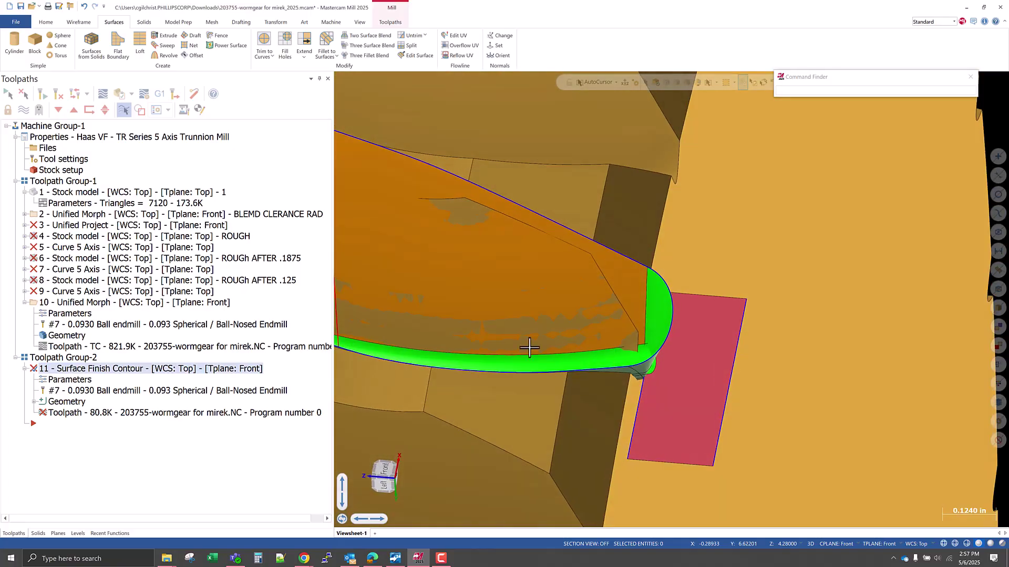
- Make the .07 floor radius level active and recolour the extended root fillet surface dark blue
{"action": "left_click", "coordinate": [77, 533]}
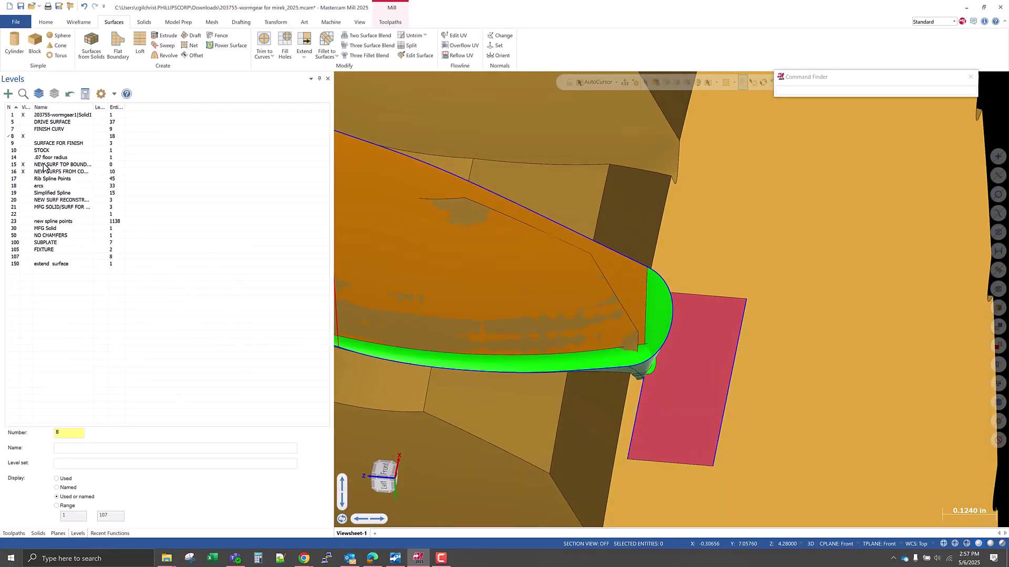
{"action": "left_click", "coordinate": [12, 159]}
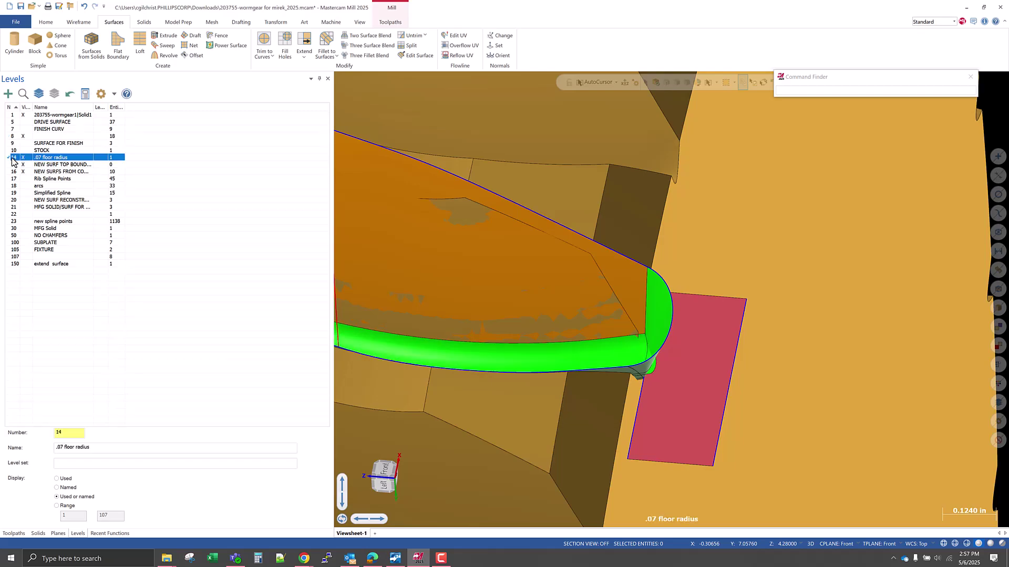
{"action": "scroll", "coordinate": [655, 271], "scroll_direction": "up", "scroll_amount": 8}
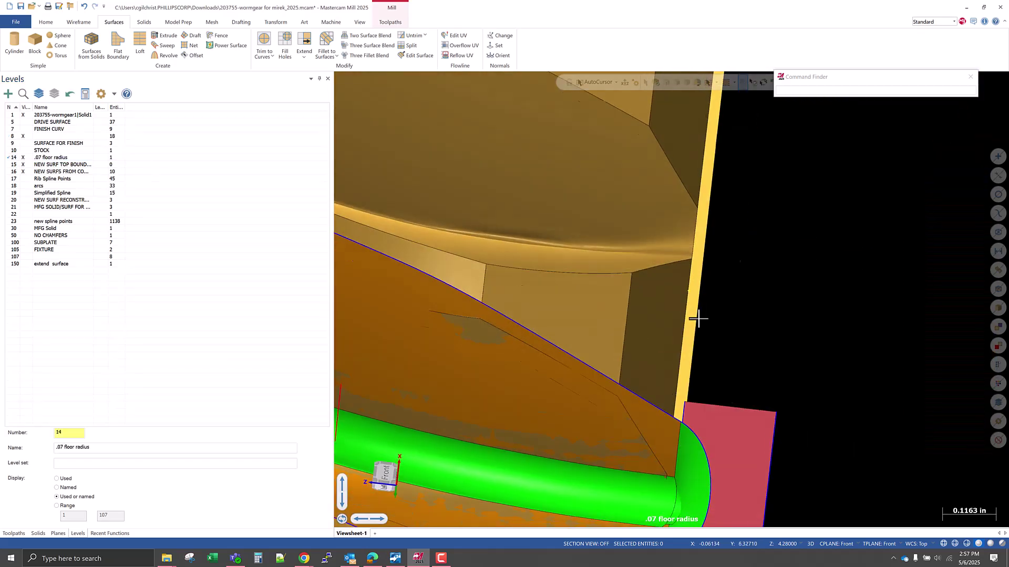
{"action": "middle_click_drag", "start_coordinate": [651, 436], "coordinate": [599, 450]}
{"action": "left_click", "coordinate": [593, 457]}
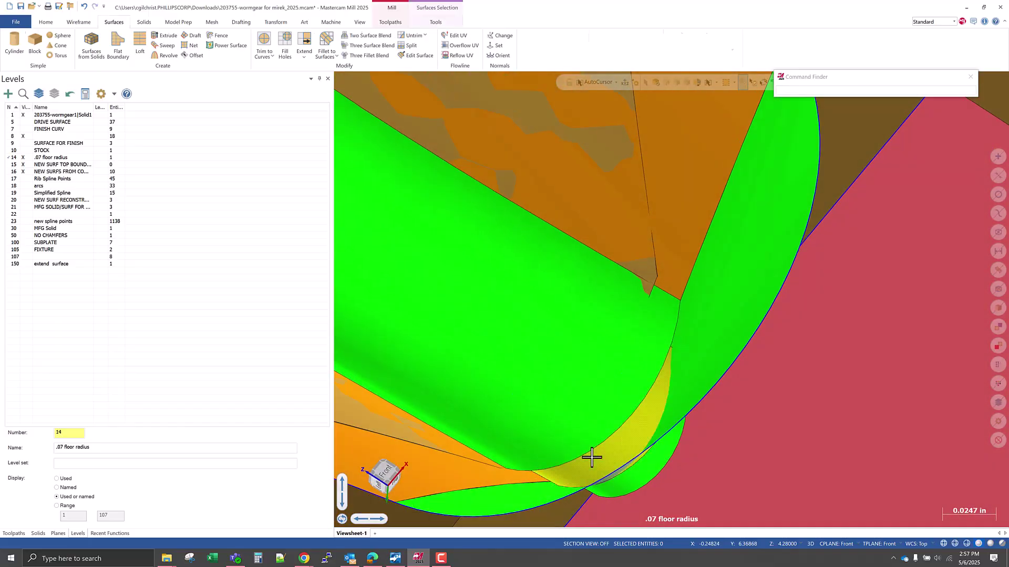
{"action": "scroll", "coordinate": [624, 376], "scroll_direction": "down", "scroll_amount": 3}
{"action": "mouse_move", "coordinate": [624, 376]}
{"action": "middle_mouse_down"}
{"action": "mouse_move", "coordinate": [619, 392]}
{"action": "mouse_move", "coordinate": [625, 368]}
{"action": "middle_mouse_up"}
{"action": "right_click", "coordinate": [819, 348]}
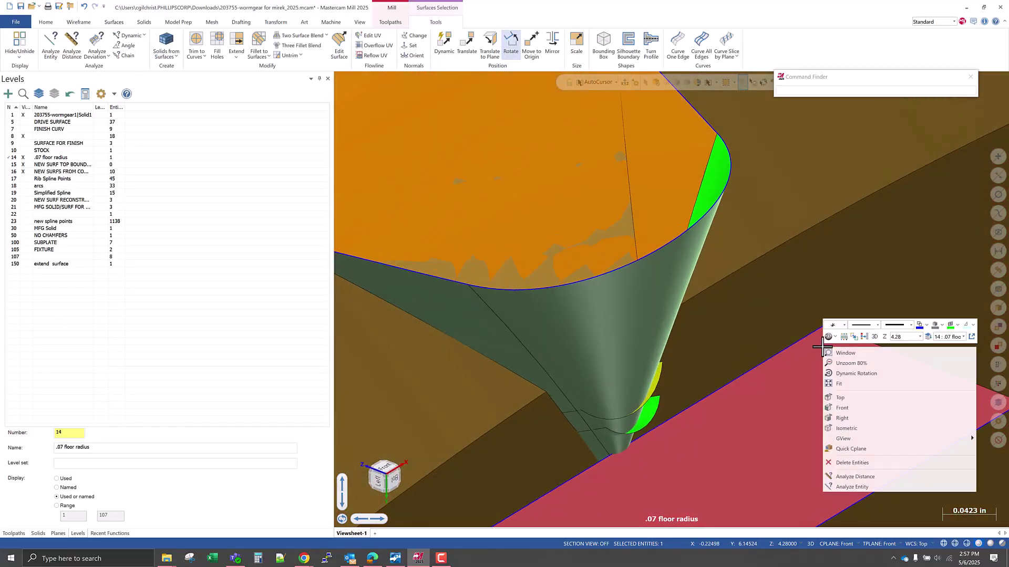
{"action": "left_click", "coordinate": [953, 325]}
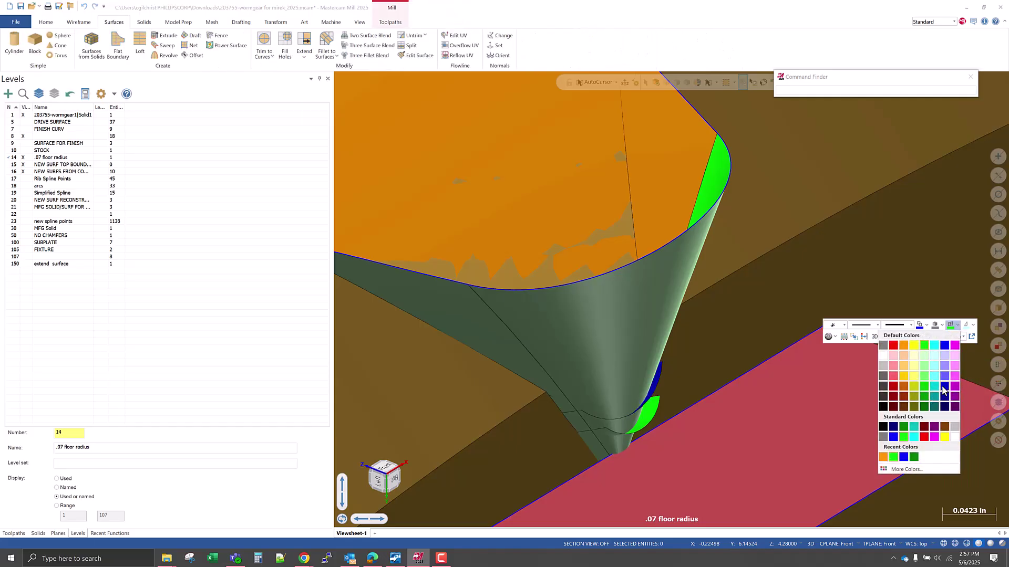
{"action": "left_click", "coordinate": [944, 388]}
{"action": "middle_click_drag", "start_coordinate": [667, 390], "coordinate": [695, 444]}
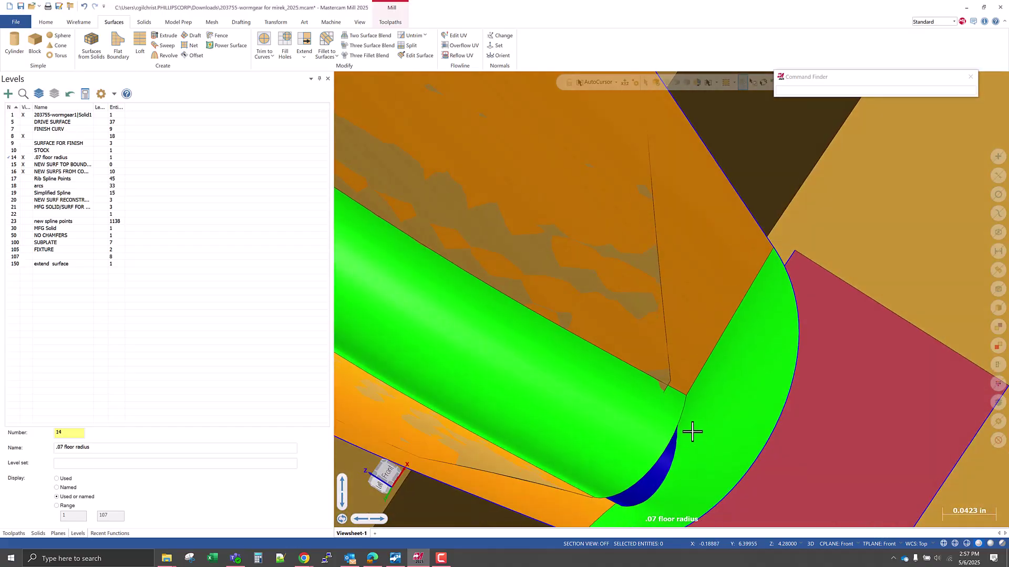
{"action": "scroll", "coordinate": [679, 418], "scroll_direction": "down", "scroll_amount": 5}
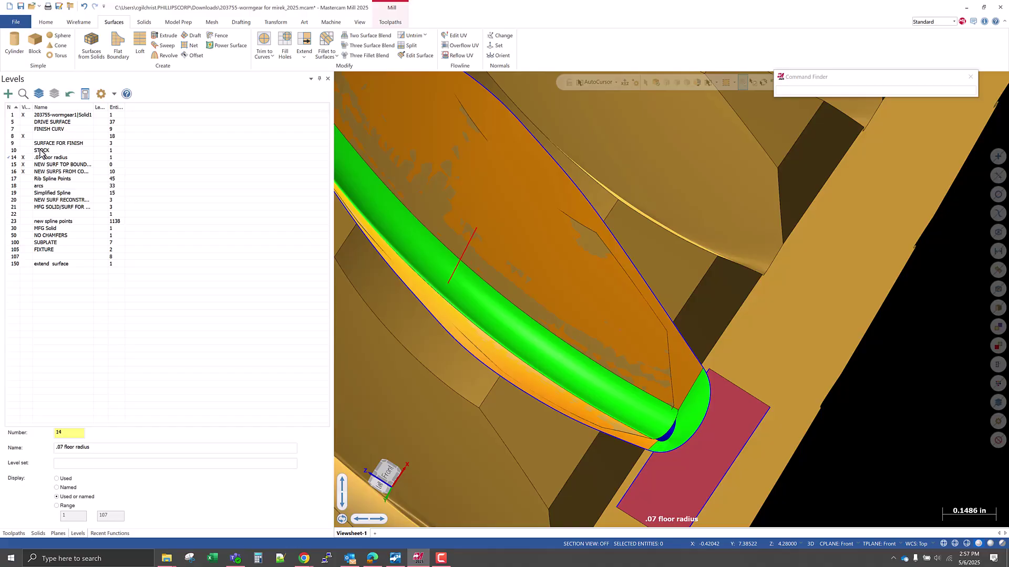
- Make level 15, NEW SURF TOP BOUNDARY, active, move the tooth gap's blue top boundary curves to it and save the file
{"action": "left_click", "coordinate": [14, 160]}
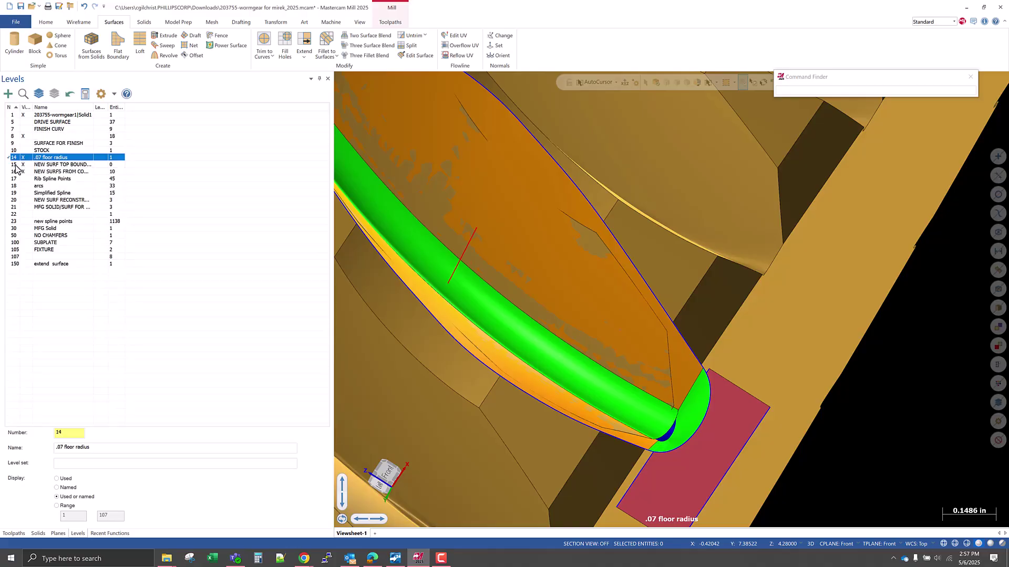
{"action": "left_click", "coordinate": [17, 165]}
{"action": "scroll", "coordinate": [578, 361], "scroll_direction": "down", "scroll_amount": 3}
{"action": "left_click", "coordinate": [613, 344]}
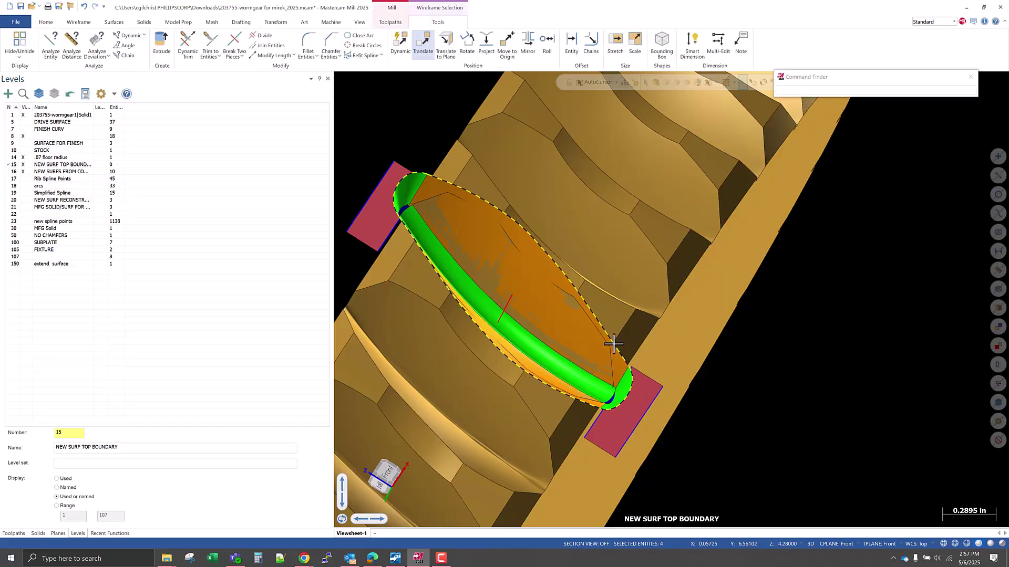
{"action": "right_click", "coordinate": [788, 339]}
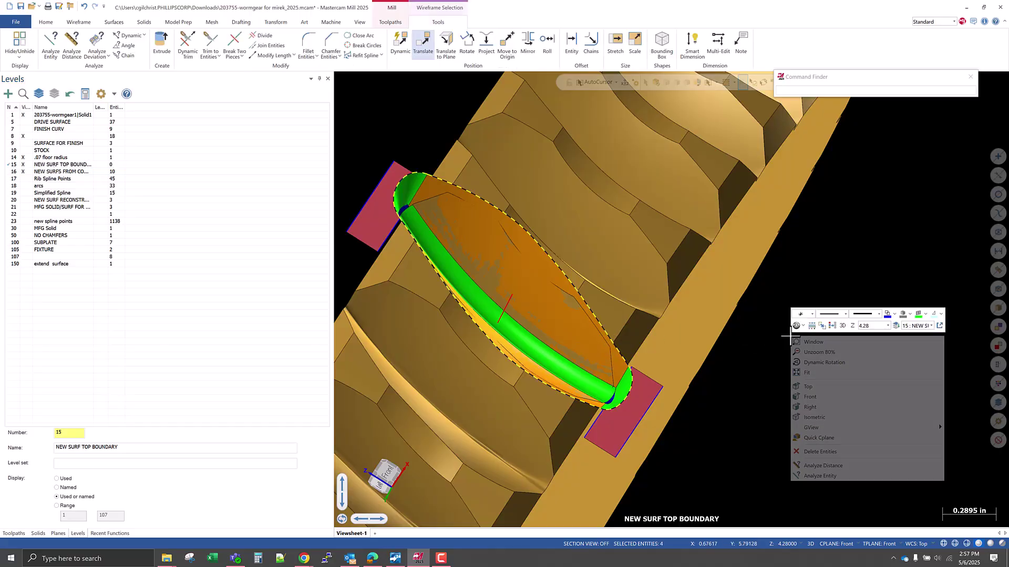
{"action": "left_click", "coordinate": [896, 325]}
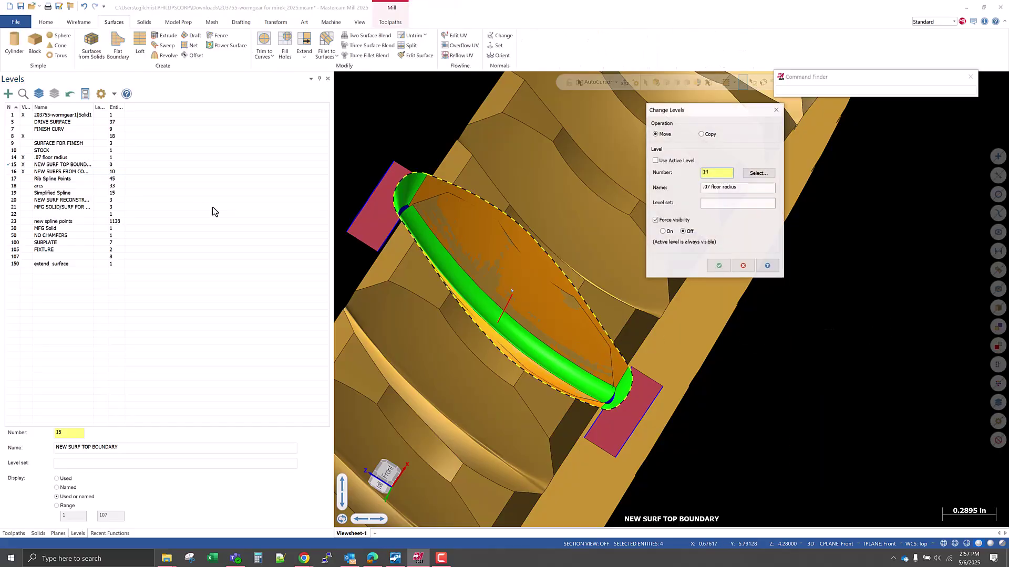
{"action": "left_click", "coordinate": [669, 165]}
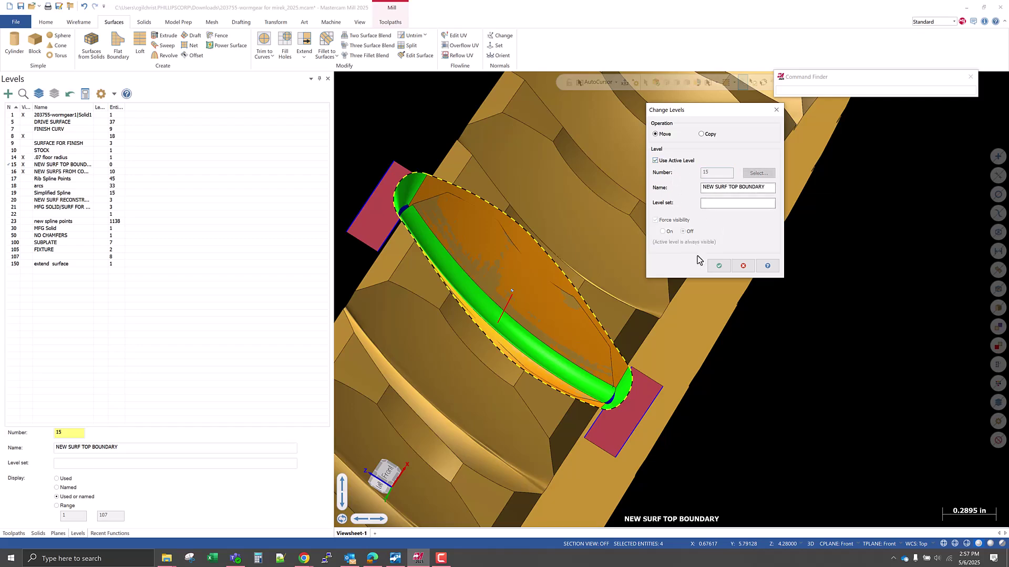
{"action": "left_click", "coordinate": [719, 265]}
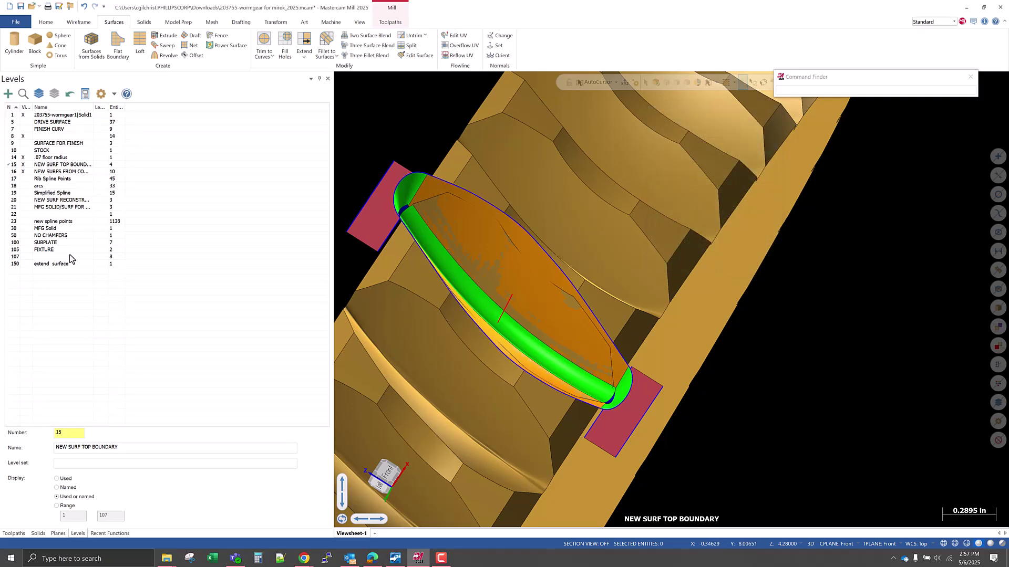
{"action": "left_click", "coordinate": [21, 6]}
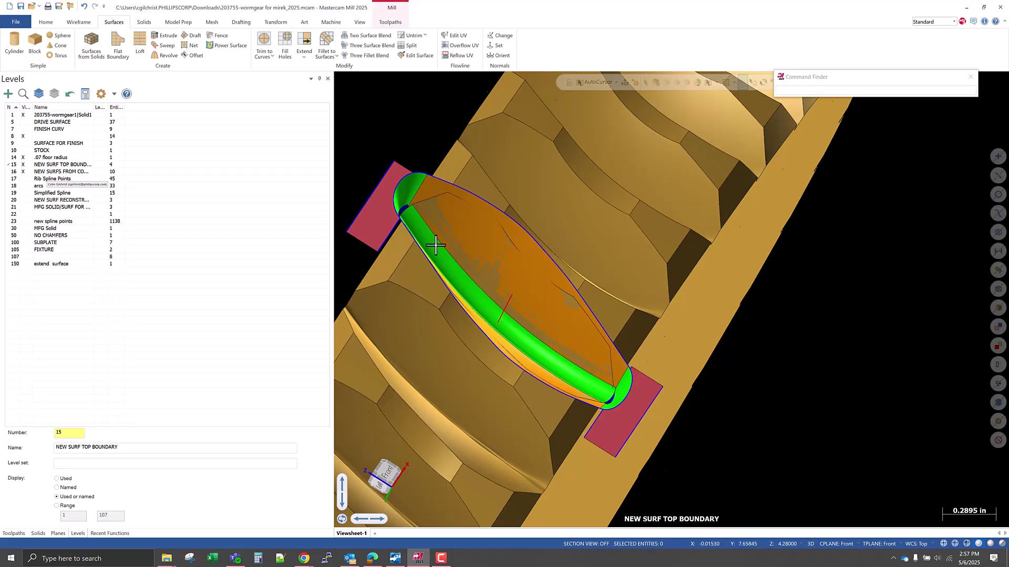
- Move the tooth gap's flank, end blend and extended root surfaces to a new level 13 named Full 0.093 BALL FINISH SURFS
{"action": "scroll", "coordinate": [400, 213], "scroll_direction": "up", "scroll_amount": 5}
{"action": "scroll", "coordinate": [399, 215], "scroll_direction": "up", "scroll_amount": 3}
{"action": "left_click", "coordinate": [385, 203]}
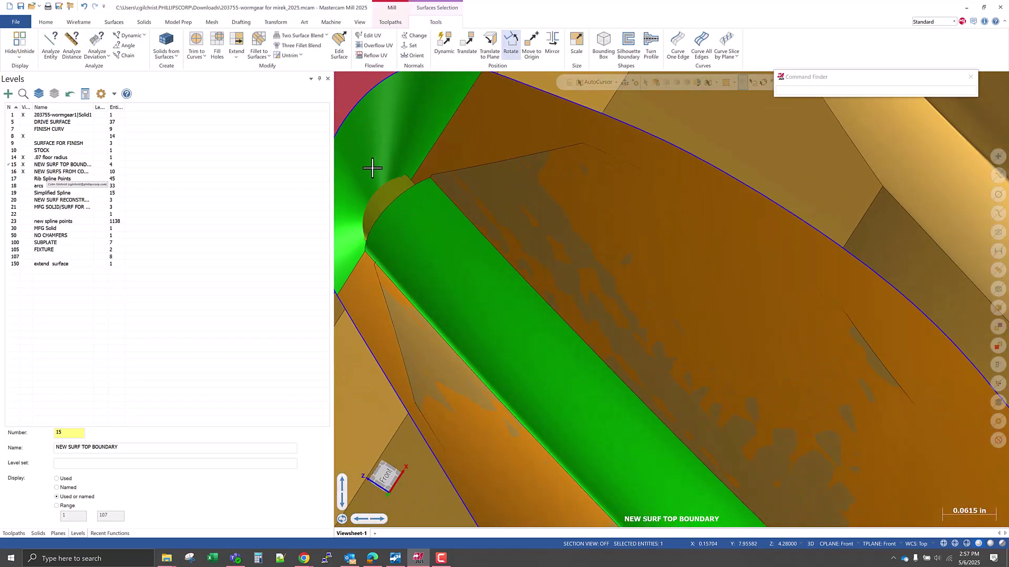
{"action": "left_click", "coordinate": [371, 172]}
{"action": "left_click", "coordinate": [463, 148]}
{"action": "left_click", "coordinate": [360, 286]}
{"action": "scroll", "coordinate": [388, 266], "scroll_direction": "down", "scroll_amount": 5}
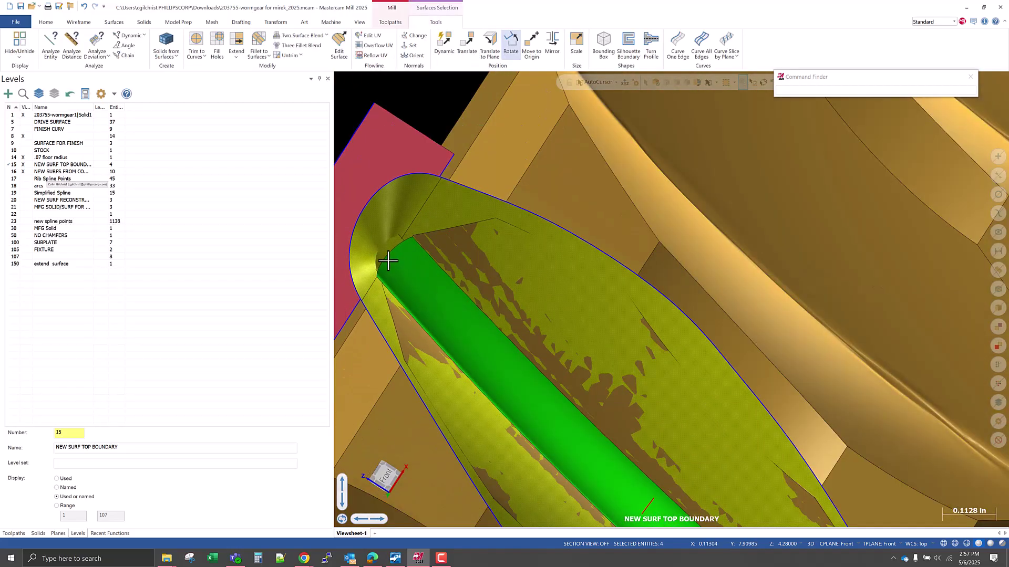
{"action": "scroll", "coordinate": [603, 321], "scroll_direction": "down", "scroll_amount": 3}
{"action": "scroll", "coordinate": [552, 356], "scroll_direction": "up", "scroll_amount": 6}
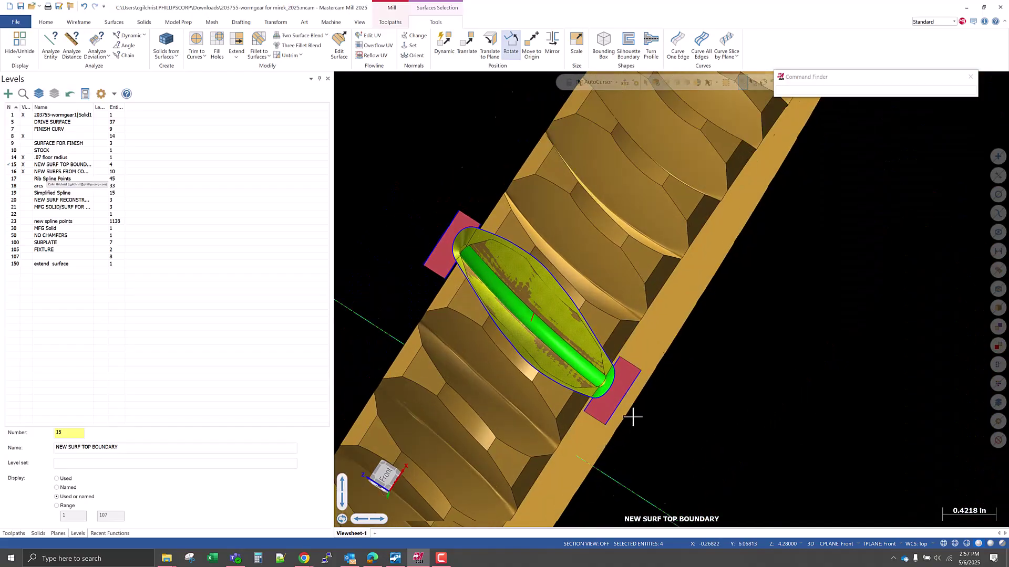
{"action": "left_click", "coordinate": [555, 350]}
{"action": "scroll", "coordinate": [586, 409], "scroll_direction": "down", "scroll_amount": 3}
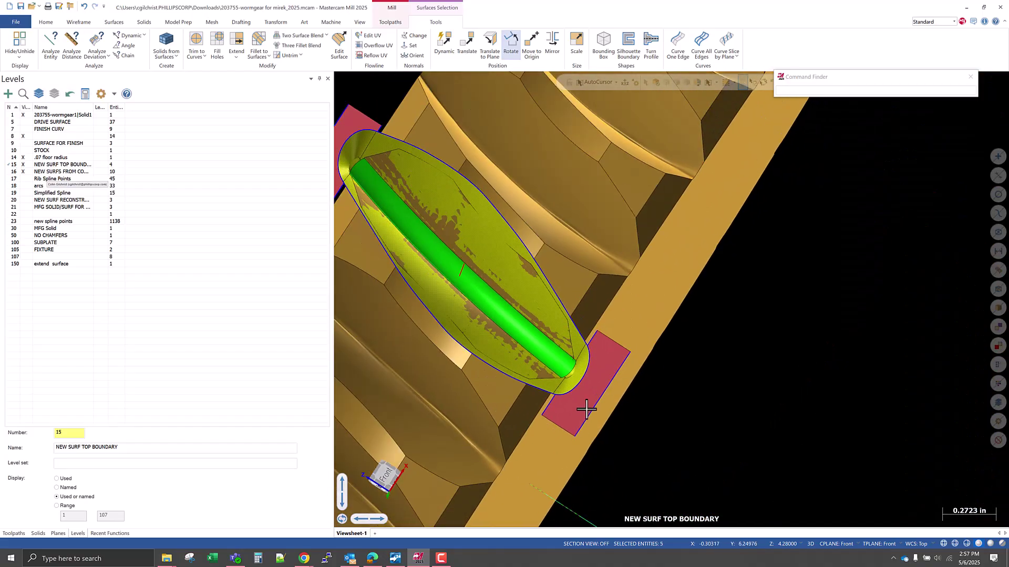
{"action": "right_click", "coordinate": [716, 346]}
{"action": "left_click", "coordinate": [826, 336]}
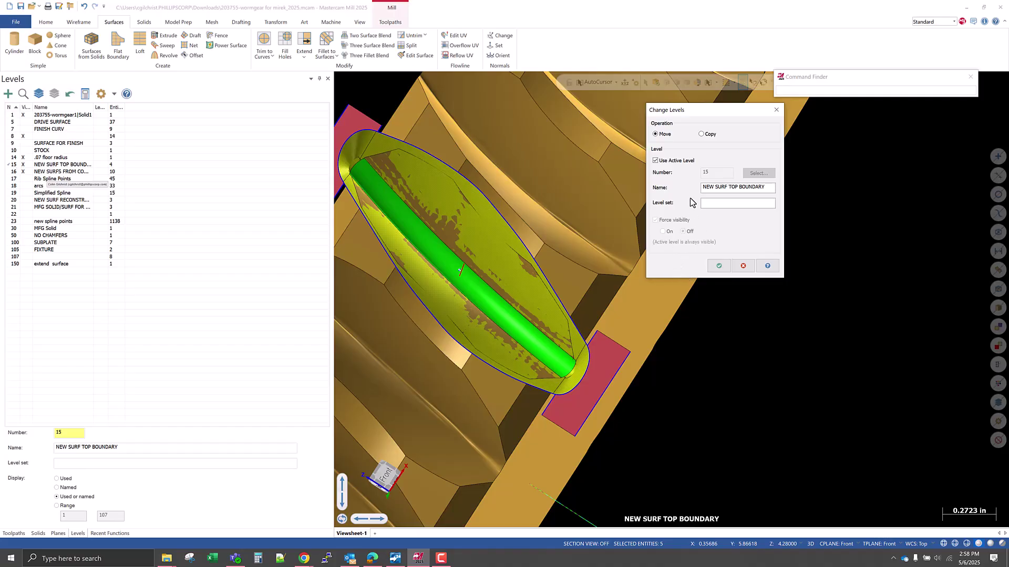
{"action": "left_click", "coordinate": [673, 160]}
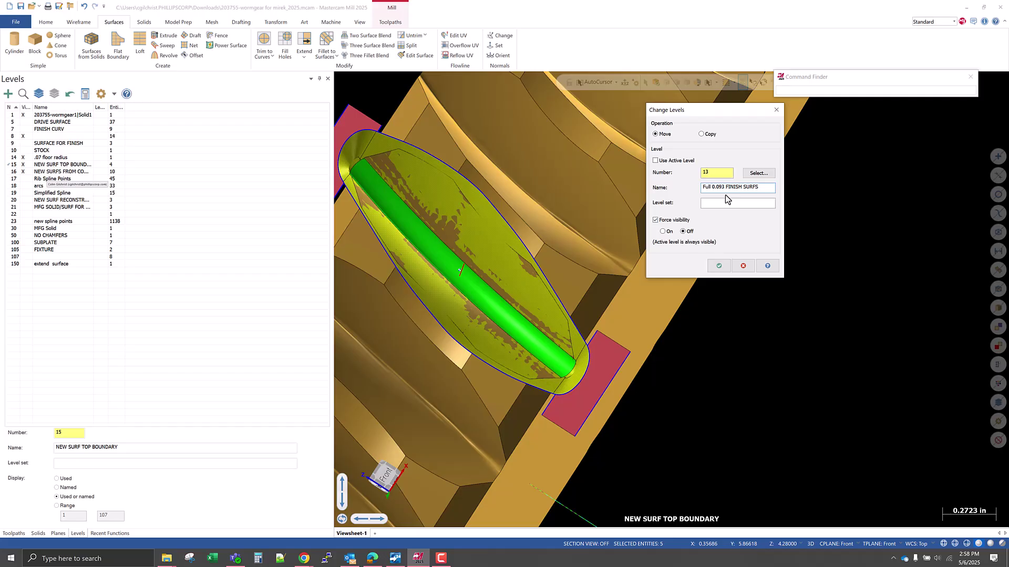
{"action": "type", "text": "E"}
{"action": "type", "text": "ALL"}
{"action": "left_click", "coordinate": [719, 265]}
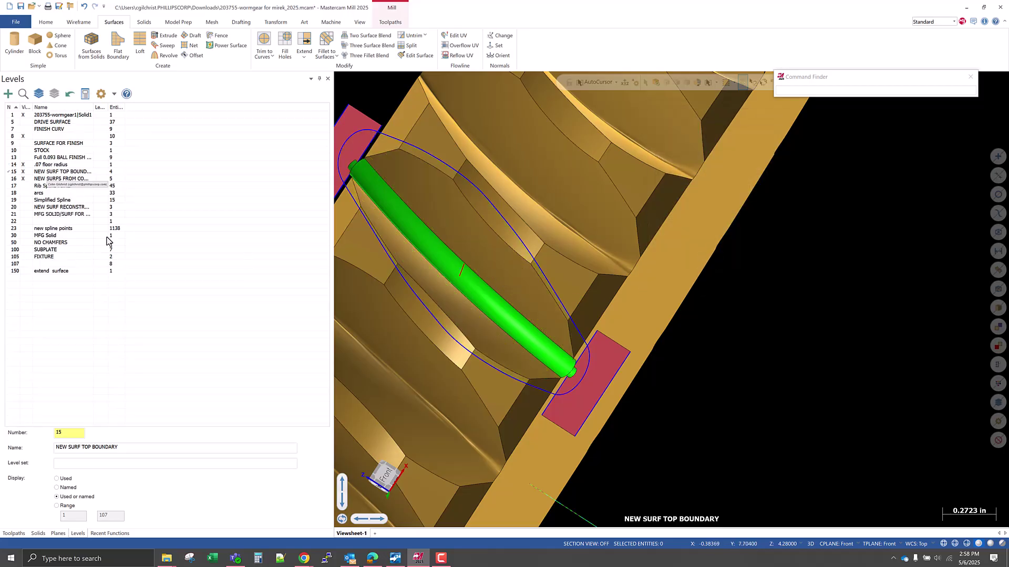
- Make the Full 0.093 BALL FINISH SURFS level active and hide all other levels
{"action": "left_click", "coordinate": [13, 158]}
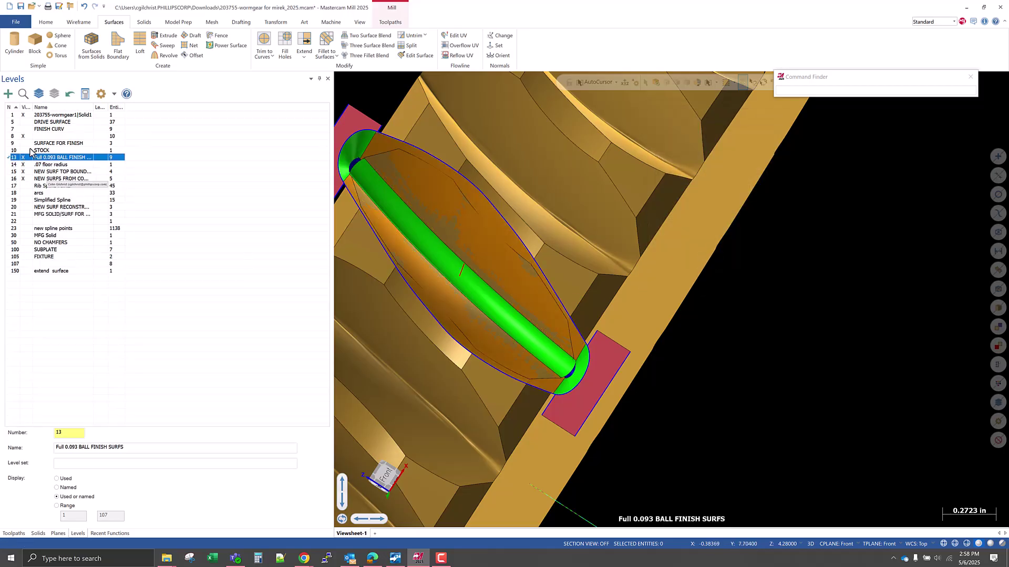
{"action": "left_click", "coordinate": [55, 94]}
{"action": "middle_click_drag", "start_coordinate": [559, 353], "coordinate": [540, 318]}
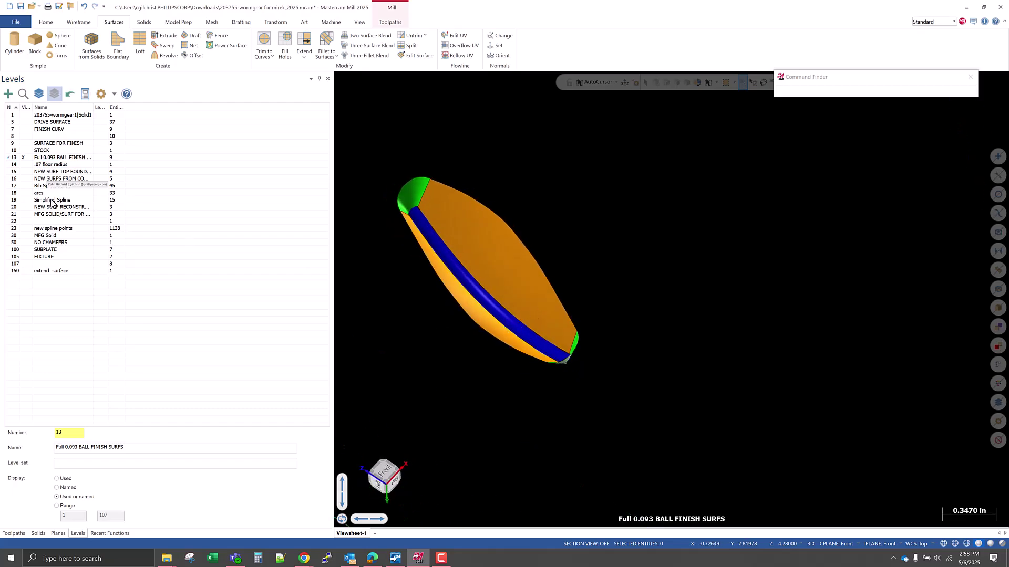
- Show the NEW SURF TOP BOUNDARY level and recolour the top boundary curves red
{"action": "left_click", "coordinate": [29, 171]}
{"action": "left_click", "coordinate": [525, 246]}
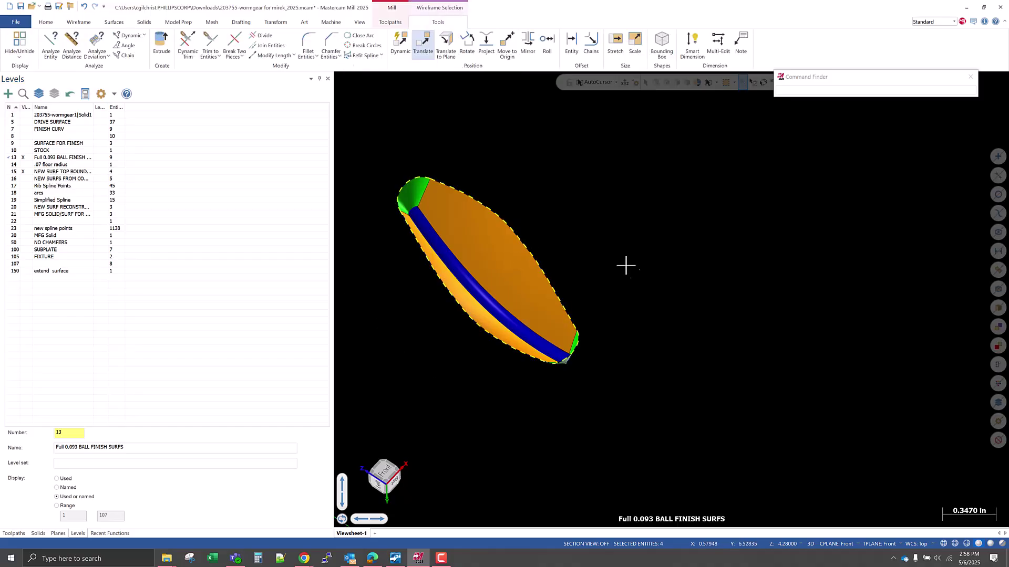
{"action": "right_click", "coordinate": [638, 247]}
{"action": "left_click", "coordinate": [742, 226]}
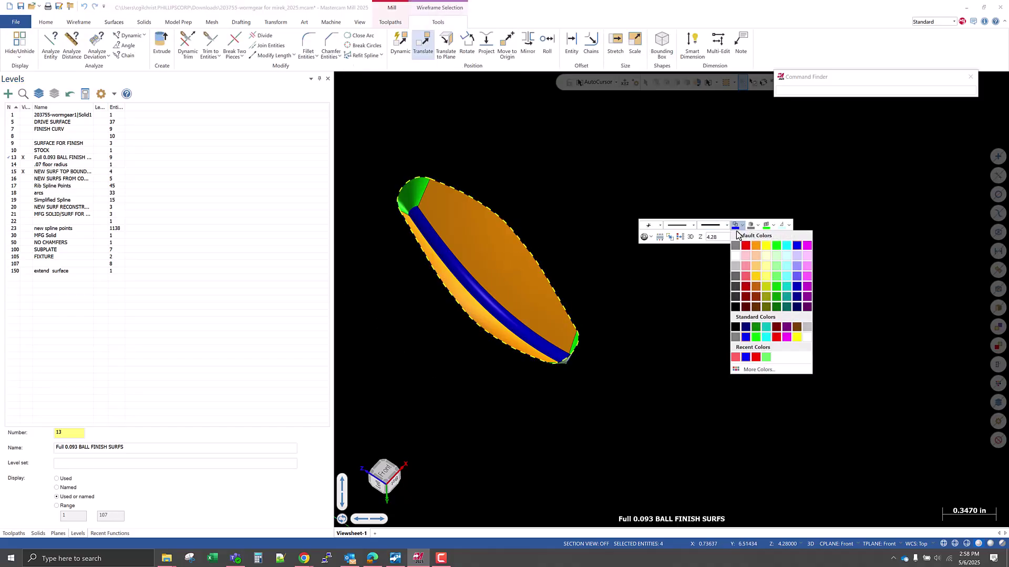
{"action": "left_click", "coordinate": [749, 252]}
{"action": "middle_click_drag", "start_coordinate": [668, 358], "coordinate": [646, 317]}
{"action": "scroll", "coordinate": [543, 301], "scroll_direction": "up", "scroll_amount": 5}
{"action": "middle_click_drag", "start_coordinate": [531, 326], "coordinate": [520, 368]}
{"action": "scroll", "coordinate": [630, 410], "scroll_direction": "down", "scroll_amount": 5}
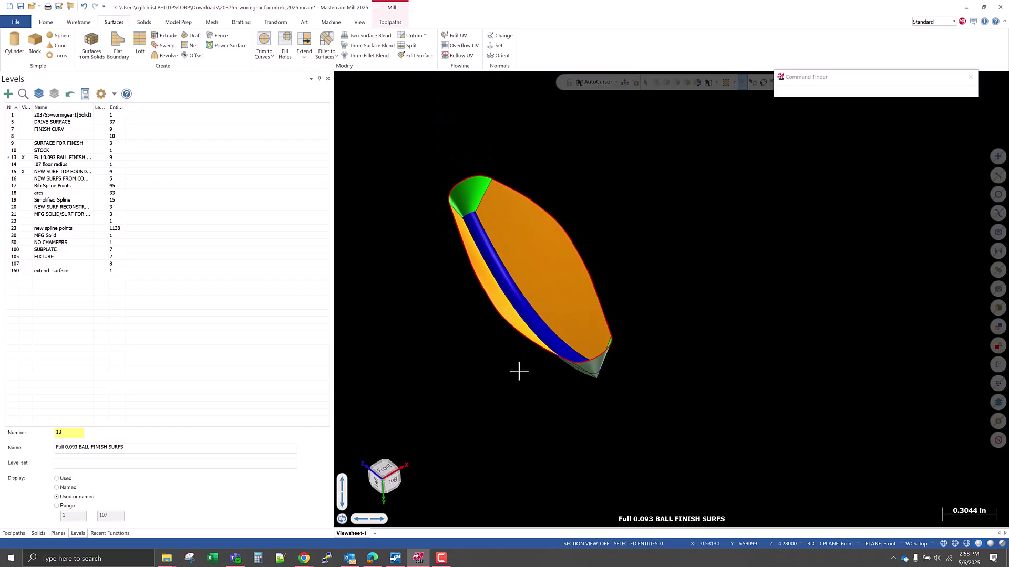
{"action": "scroll", "coordinate": [521, 368], "scroll_direction": "up", "scroll_amount": 1}
- Replace the Surface Finish Contour toolpath's drive surfaces with all surfaces visible in the tooth gap
{"action": "left_click", "coordinate": [19, 533]}
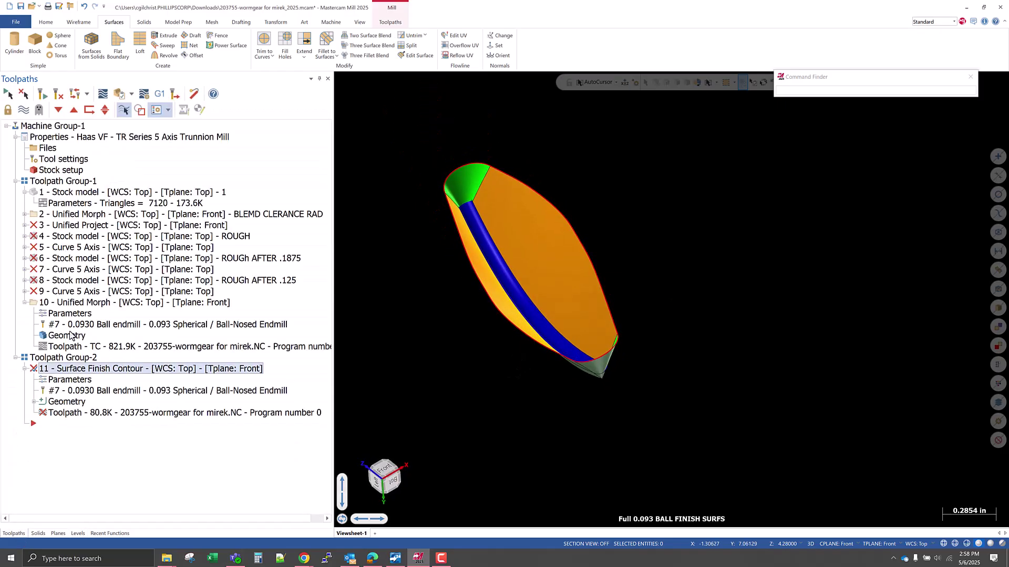
{"action": "left_click", "coordinate": [73, 403]}
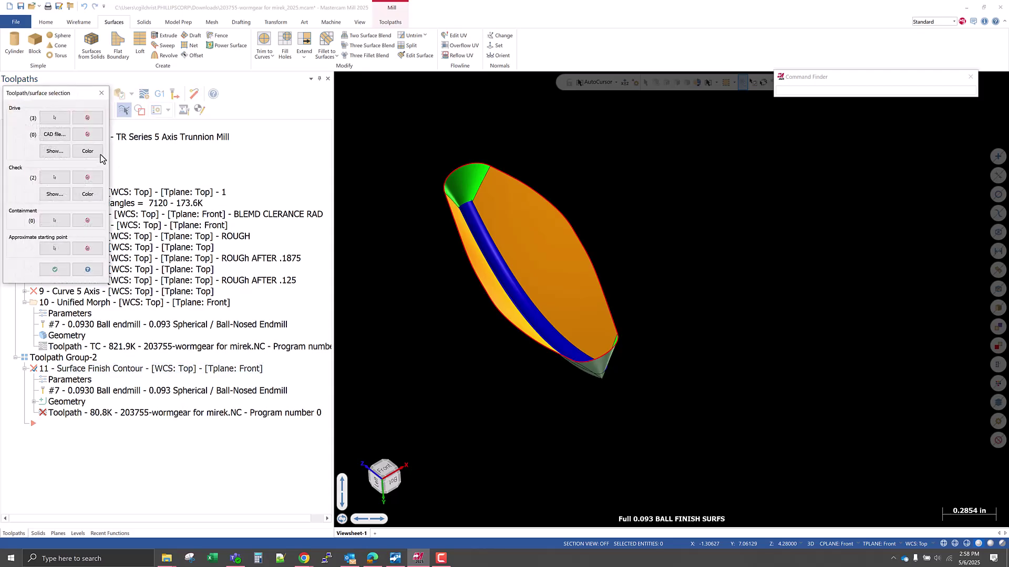
{"action": "left_click", "coordinate": [86, 118]}
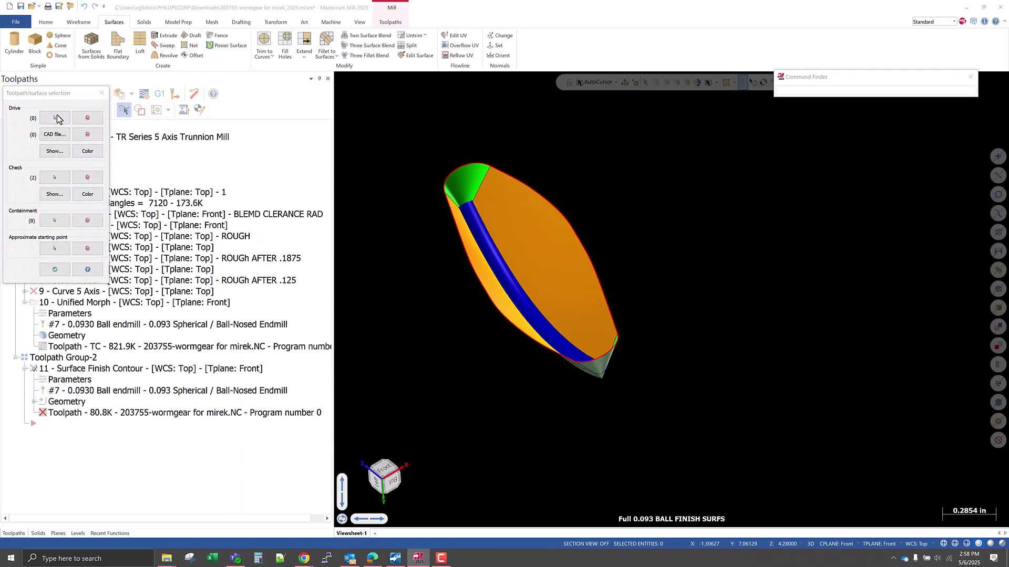
{"action": "left_click", "coordinate": [55, 118]}
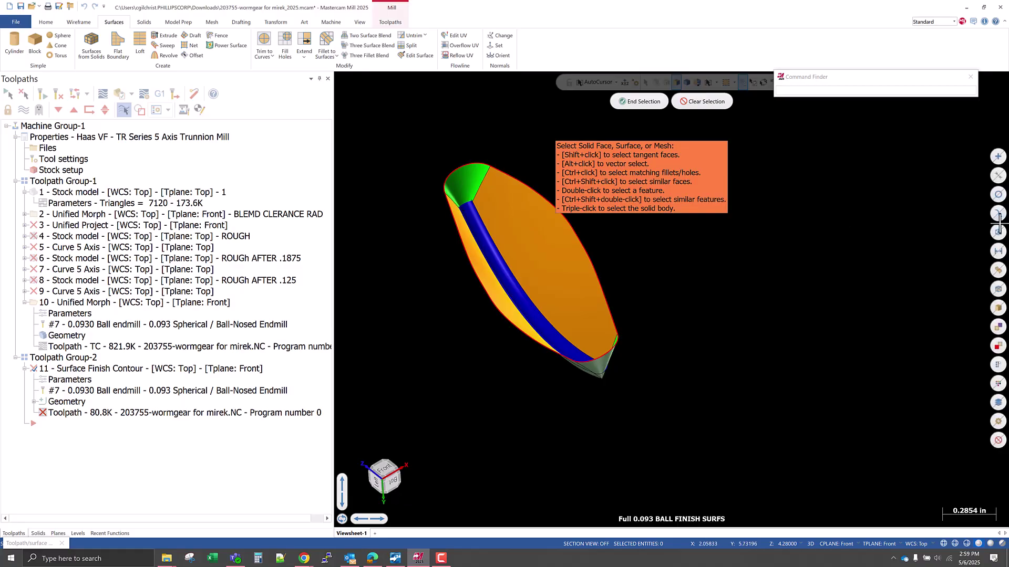
{"action": "left_click", "coordinate": [1000, 270]}
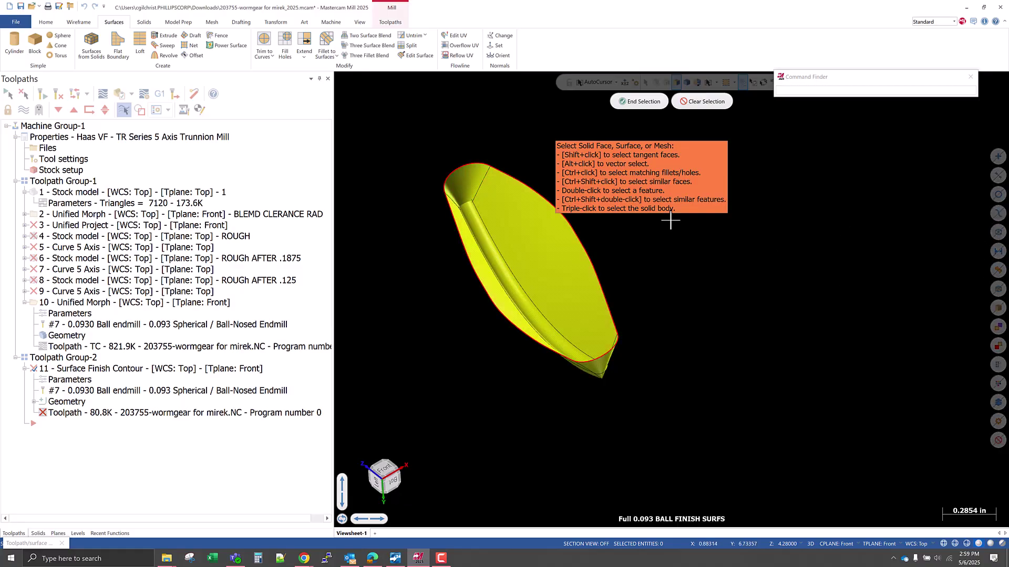
{"action": "left_click", "coordinate": [639, 101]}
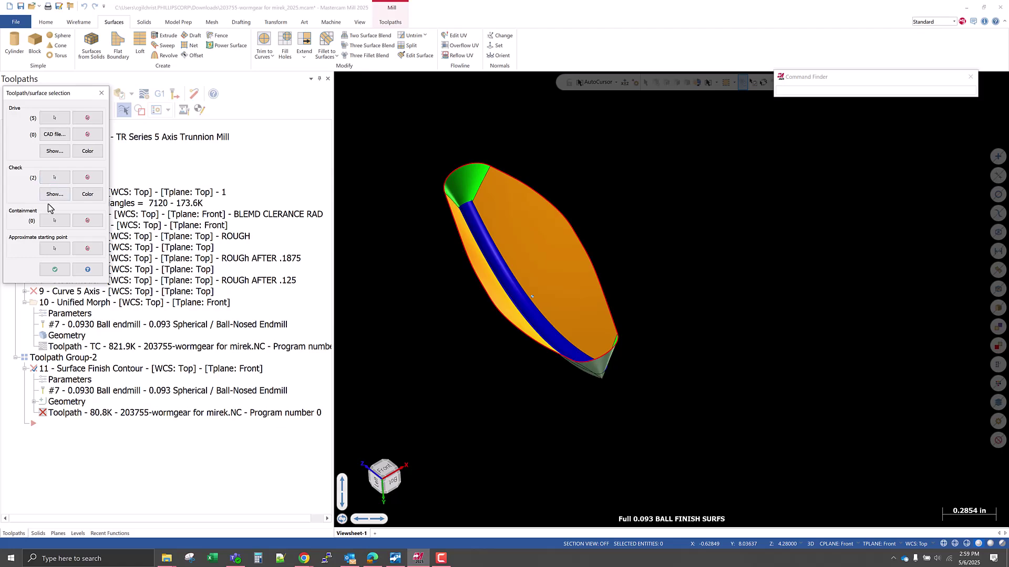
- Chain the top boundary as a trial containment and examine the chain at the corner between the orange flank and green end blend
{"action": "left_click", "coordinate": [52, 220]}
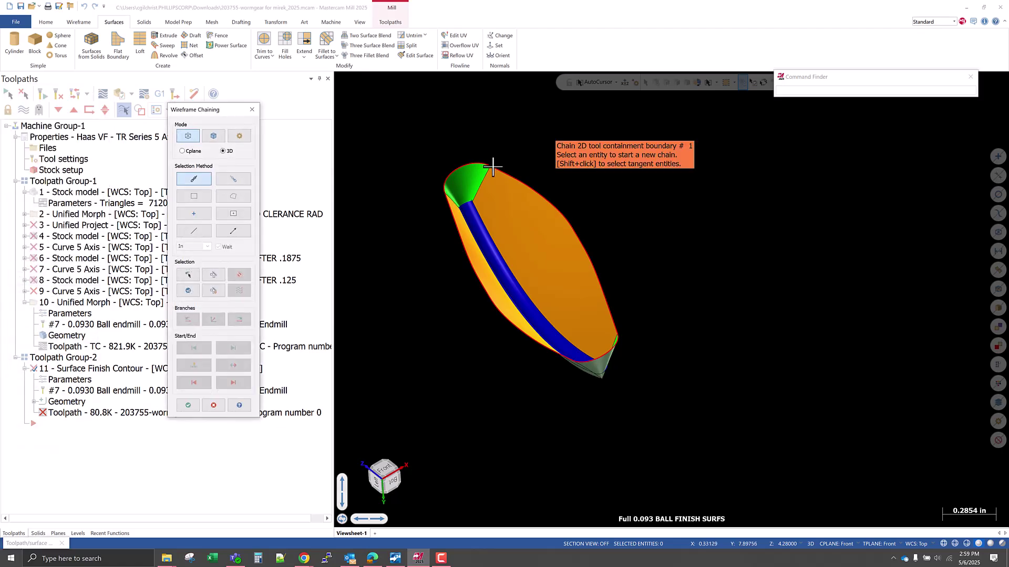
{"action": "mouse_move", "coordinate": [529, 197]}
{"action": "middle_mouse_down"}
{"action": "mouse_move", "coordinate": [420, 272]}
{"action": "mouse_move", "coordinate": [523, 182]}
{"action": "middle_mouse_up"}
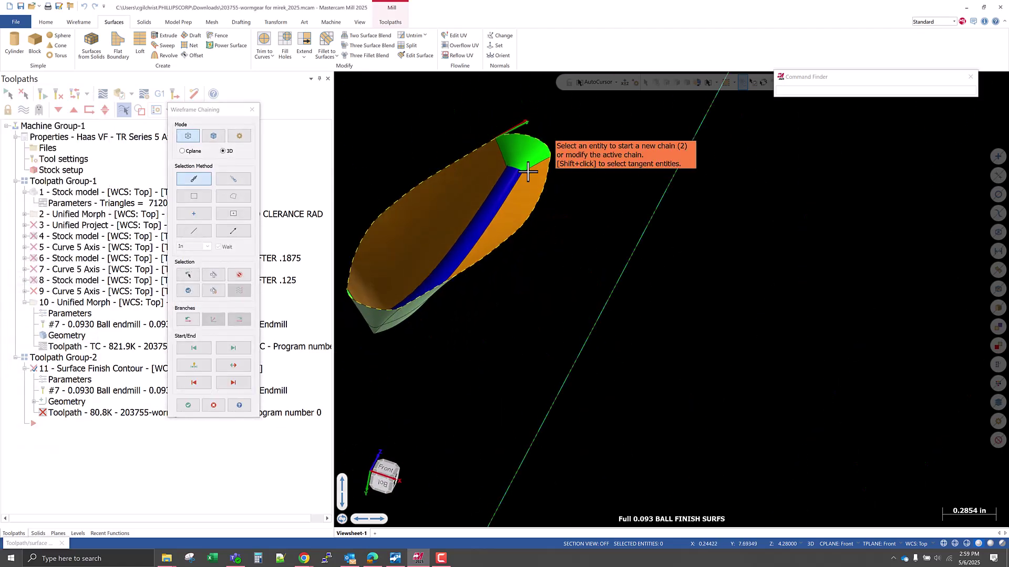
{"action": "scroll", "coordinate": [514, 142], "scroll_direction": "up", "scroll_amount": 4}
{"action": "scroll", "coordinate": [465, 136], "scroll_direction": "up", "scroll_amount": 20}
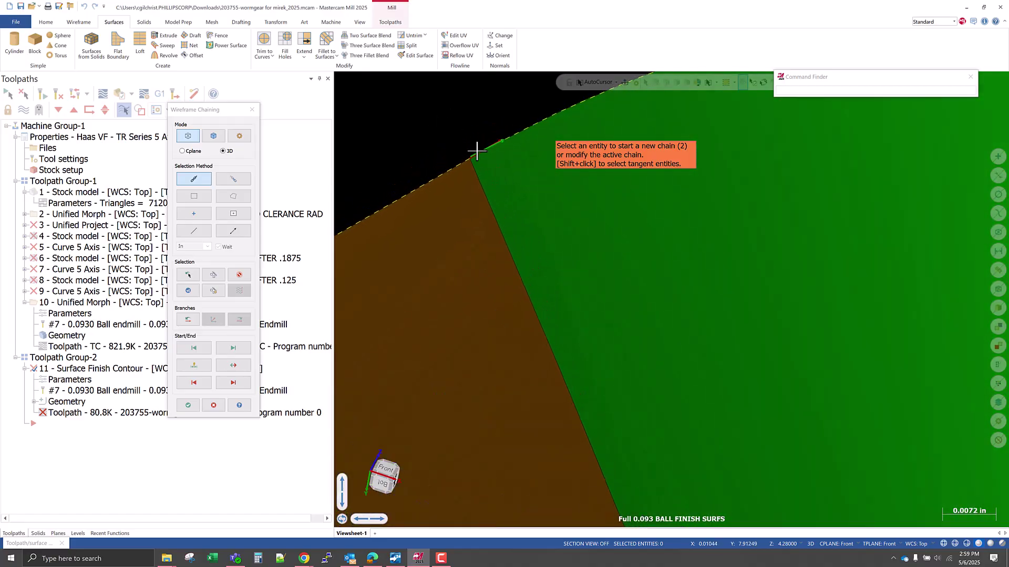
{"action": "scroll", "coordinate": [462, 158], "scroll_direction": "up", "scroll_amount": 10}
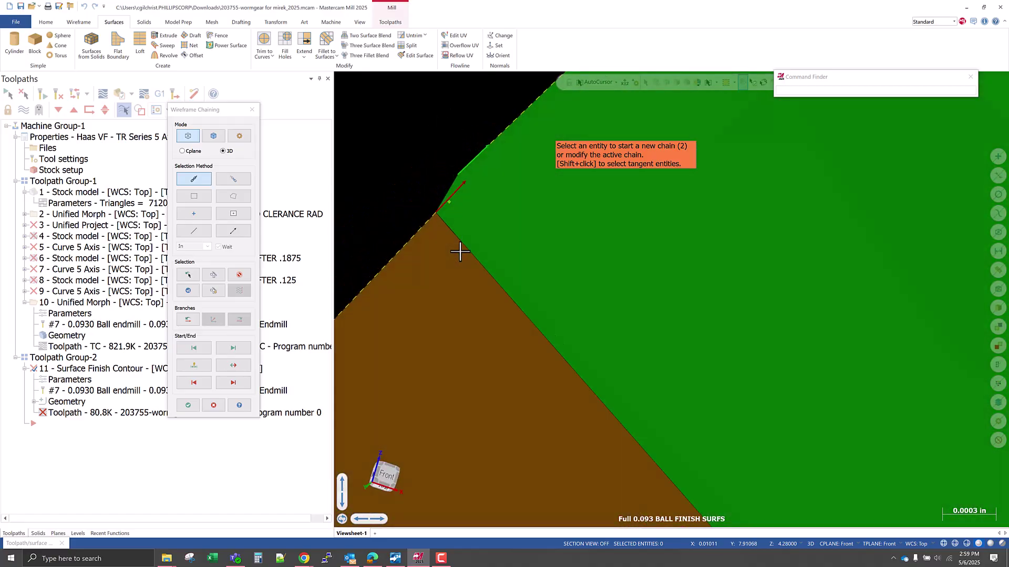
{"action": "middle_click_drag", "start_coordinate": [459, 252], "coordinate": [471, 150]}
{"action": "scroll", "coordinate": [475, 140], "scroll_direction": "down", "scroll_amount": 10}
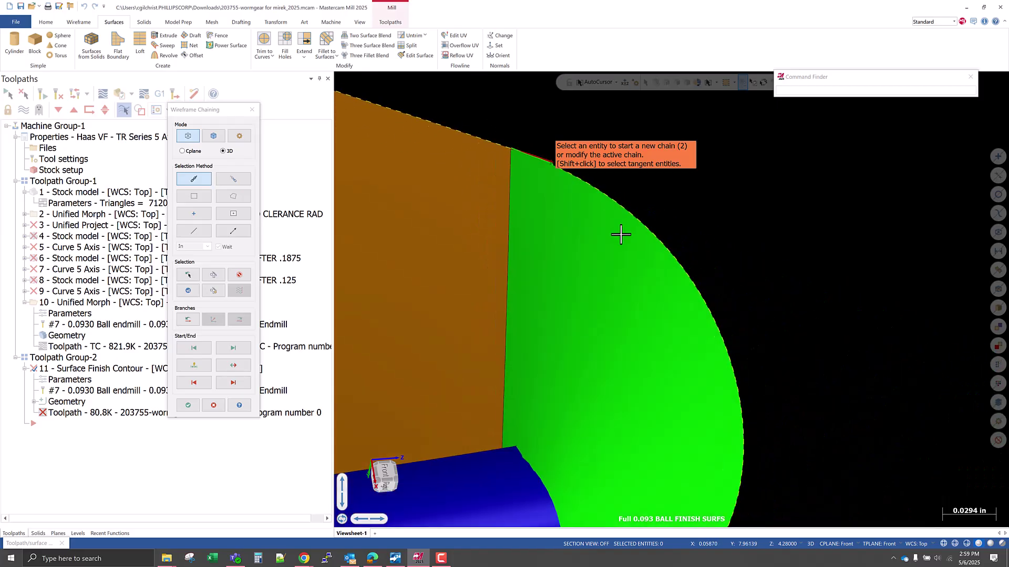
{"action": "middle_click_drag", "start_coordinate": [578, 237], "coordinate": [603, 198]}
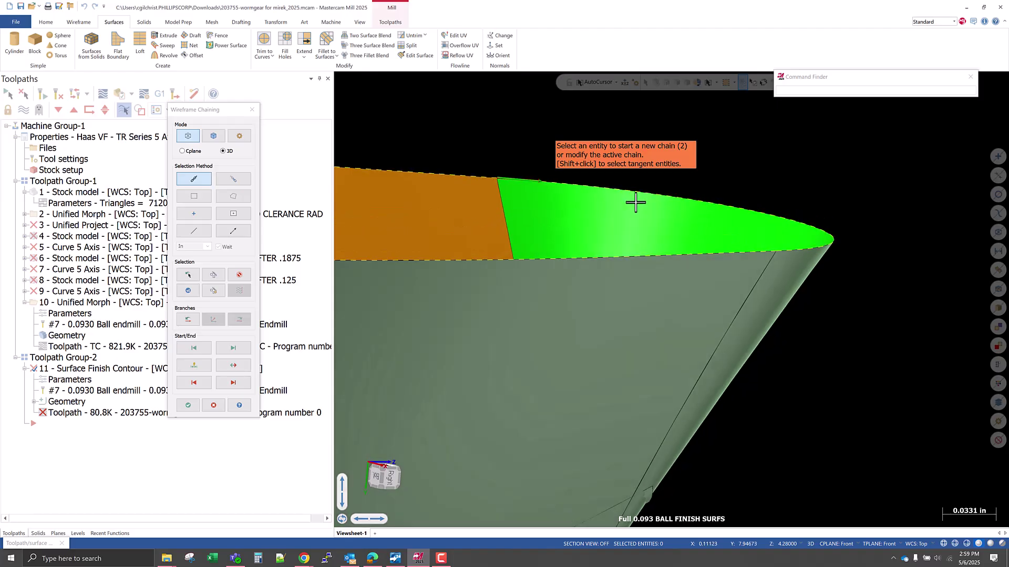
{"action": "scroll", "coordinate": [635, 203], "scroll_direction": "up", "scroll_amount": 8}
{"action": "scroll", "coordinate": [475, 172], "scroll_direction": "up", "scroll_amount": 5}
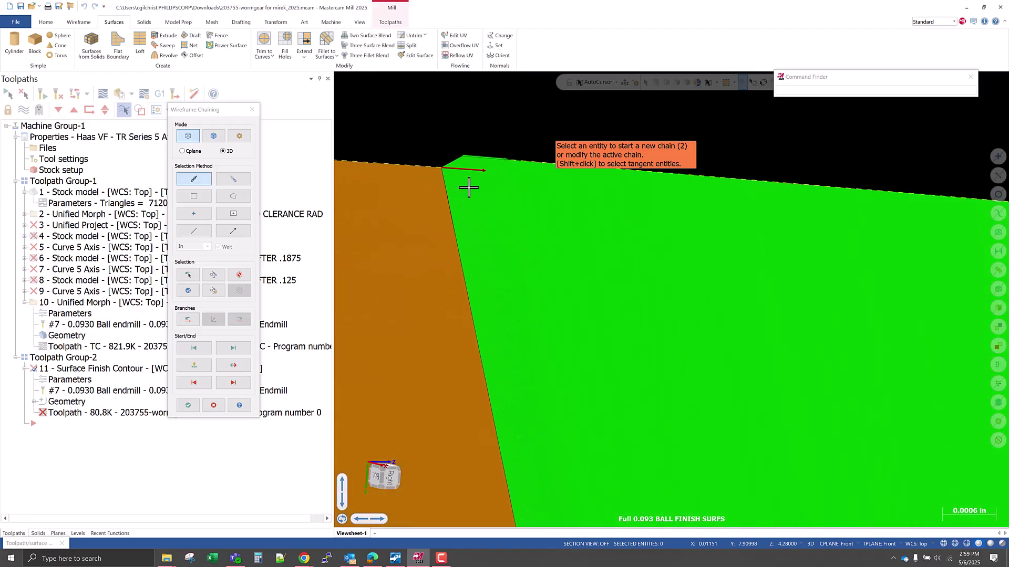
{"action": "scroll", "coordinate": [444, 207], "scroll_direction": "down", "scroll_amount": 2}
{"action": "key", "text": "Escape"}
{"action": "key", "text": "Escape"}
- Delete the red top boundary curve along the green end blend surface
{"action": "scroll", "coordinate": [443, 207], "scroll_direction": "down", "scroll_amount": 3}
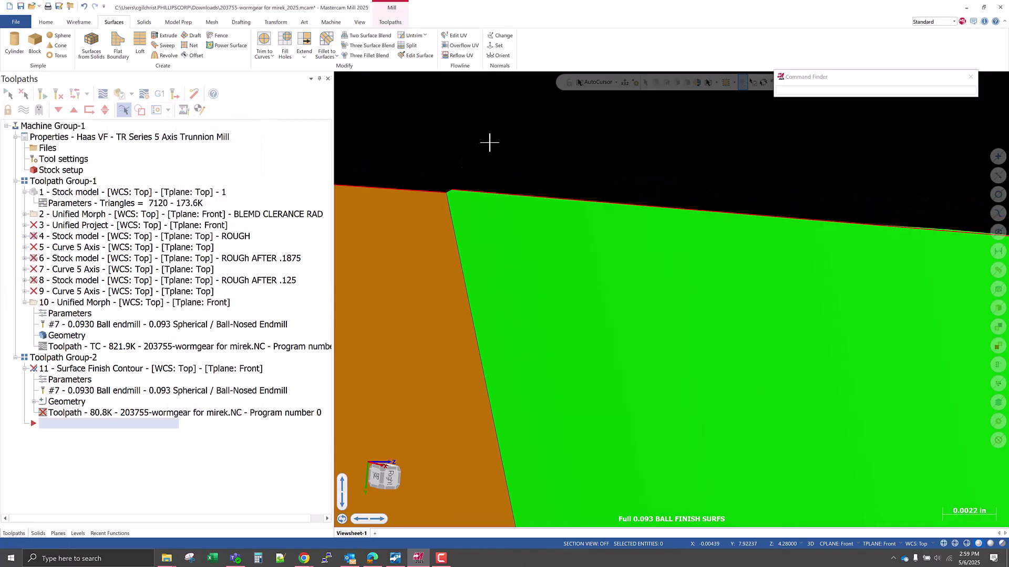
{"action": "scroll", "coordinate": [489, 143], "scroll_direction": "down", "scroll_amount": 6}
{"action": "scroll", "coordinate": [498, 153], "scroll_direction": "down", "scroll_amount": 3}
{"action": "left_click", "coordinate": [509, 156]}
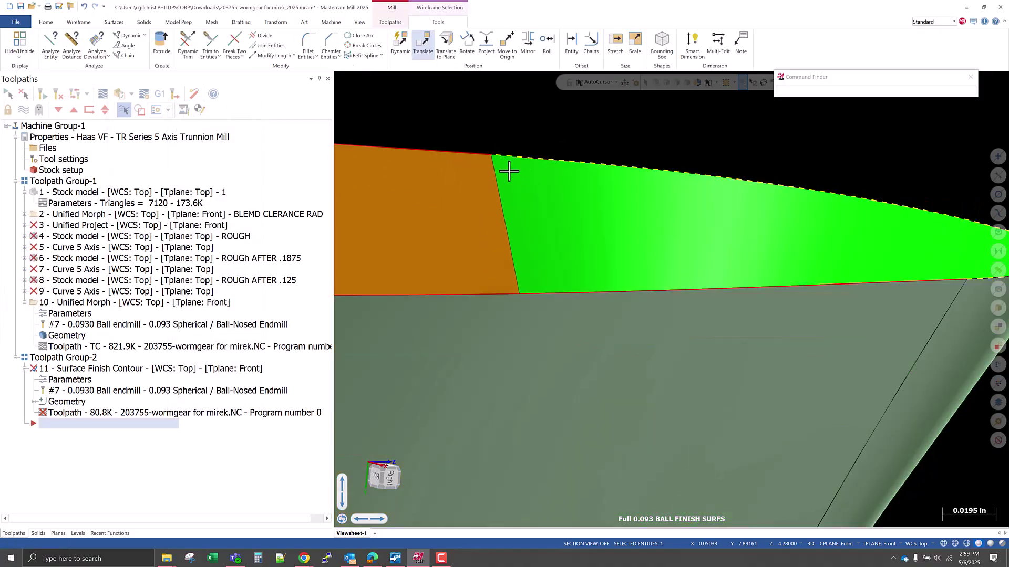
{"action": "scroll", "coordinate": [505, 193], "scroll_direction": "down", "scroll_amount": 2}
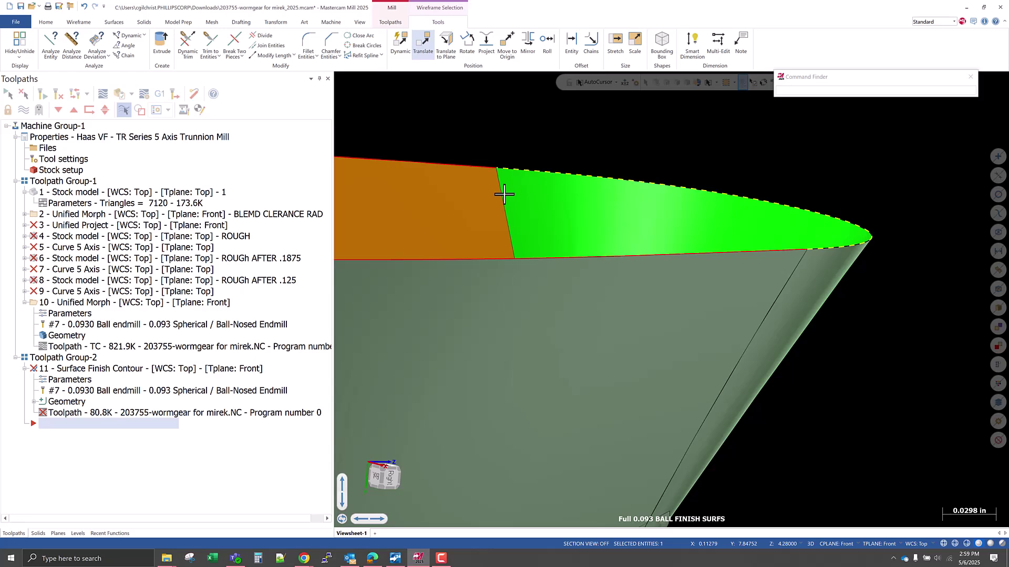
{"action": "key", "text": "Escape"}
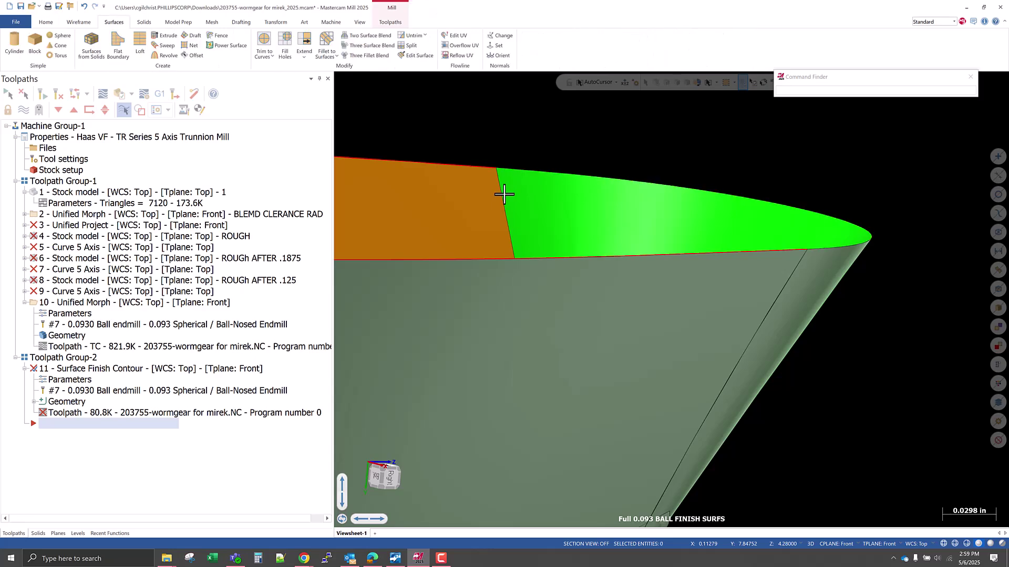
- Set up a Curve Slice by Plane on the green end blend surface using the Z-axis plane
{"action": "left_click", "coordinate": [80, 22]}
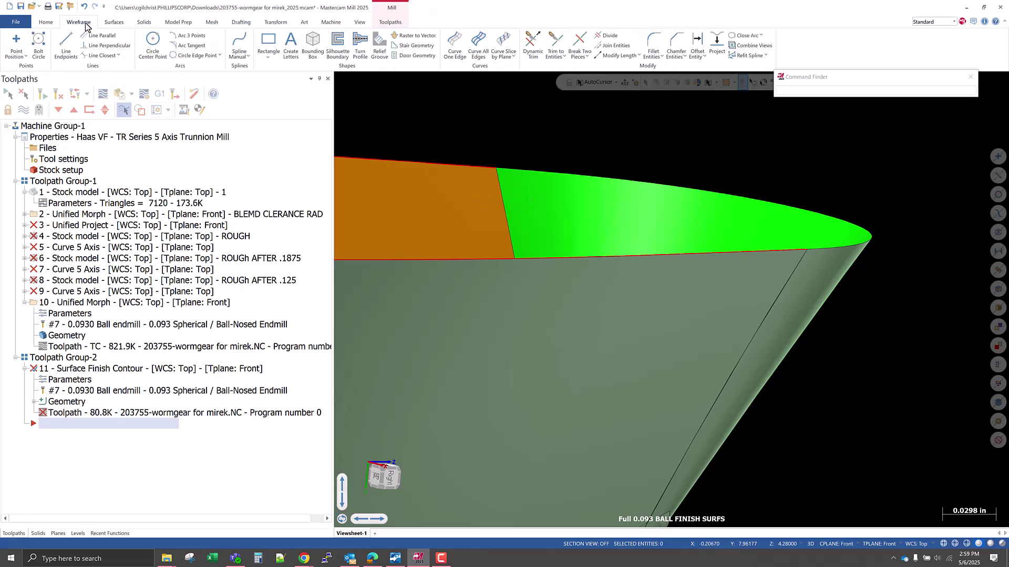
{"action": "left_click", "coordinate": [504, 47]}
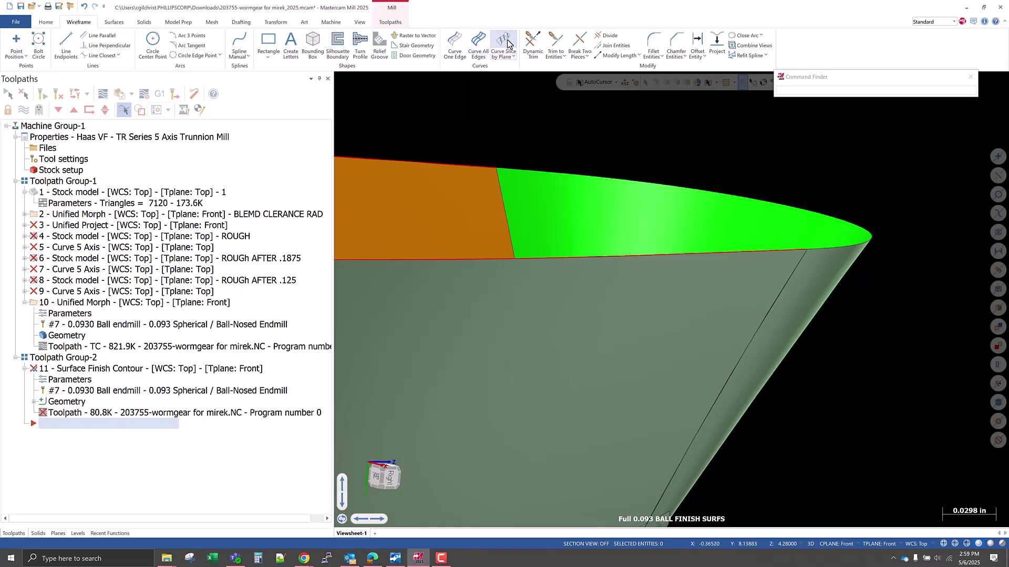
{"action": "left_click", "coordinate": [537, 210]}
{"action": "left_click", "coordinate": [639, 102]}
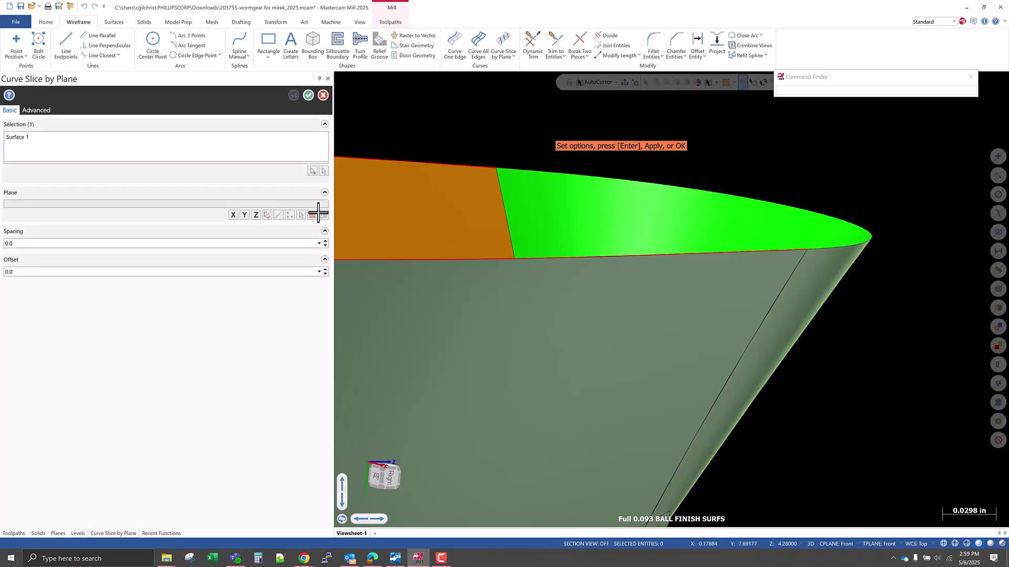
{"action": "left_click", "coordinate": [255, 217]}
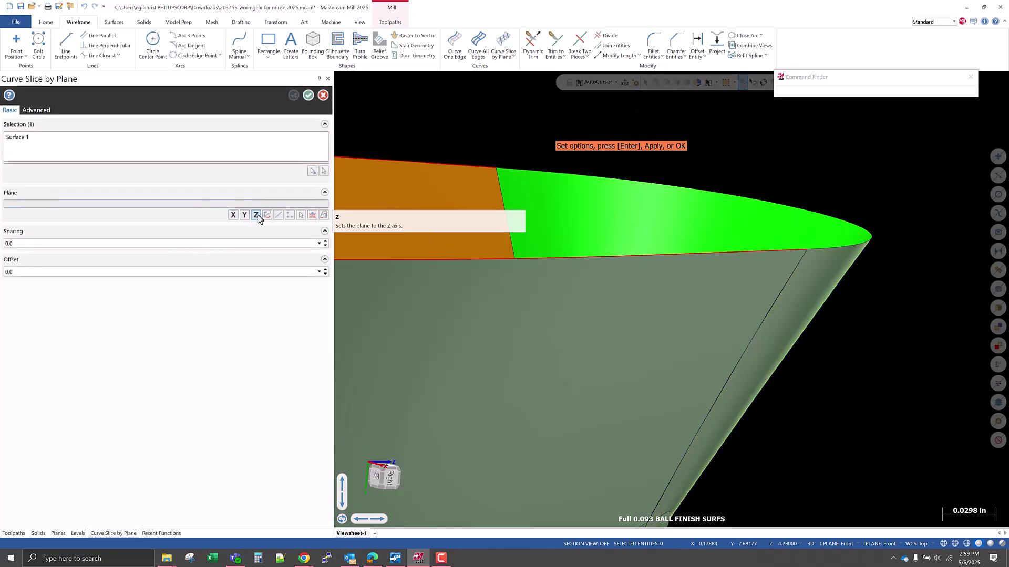
- Place the slicing plane at the end of the flank's top boundary curve, check the corner in wireframe and create the slice curve
{"action": "scroll", "coordinate": [762, 244], "scroll_direction": "down", "scroll_amount": 10}
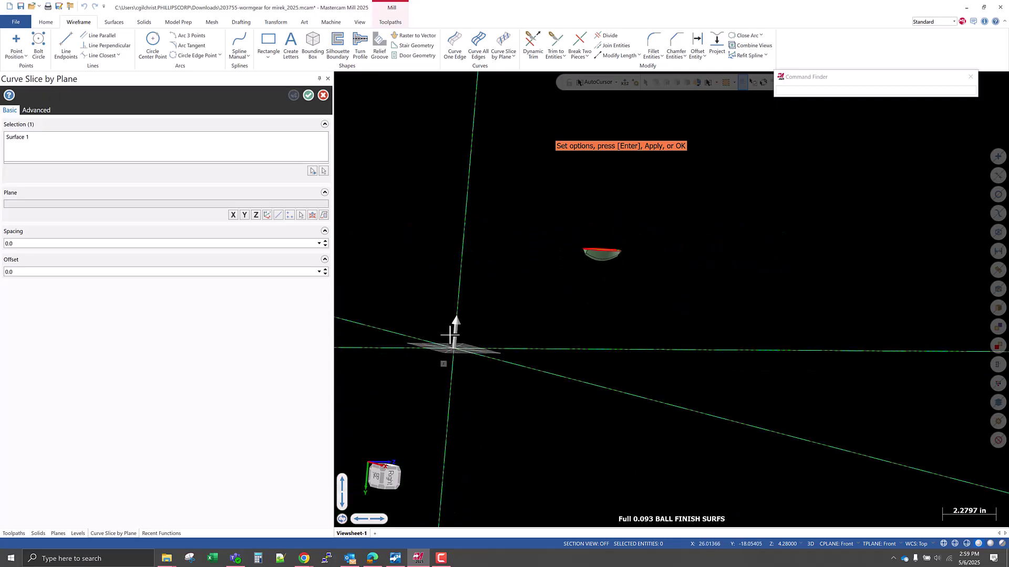
{"action": "scroll", "coordinate": [560, 253], "scroll_direction": "up", "scroll_amount": 15}
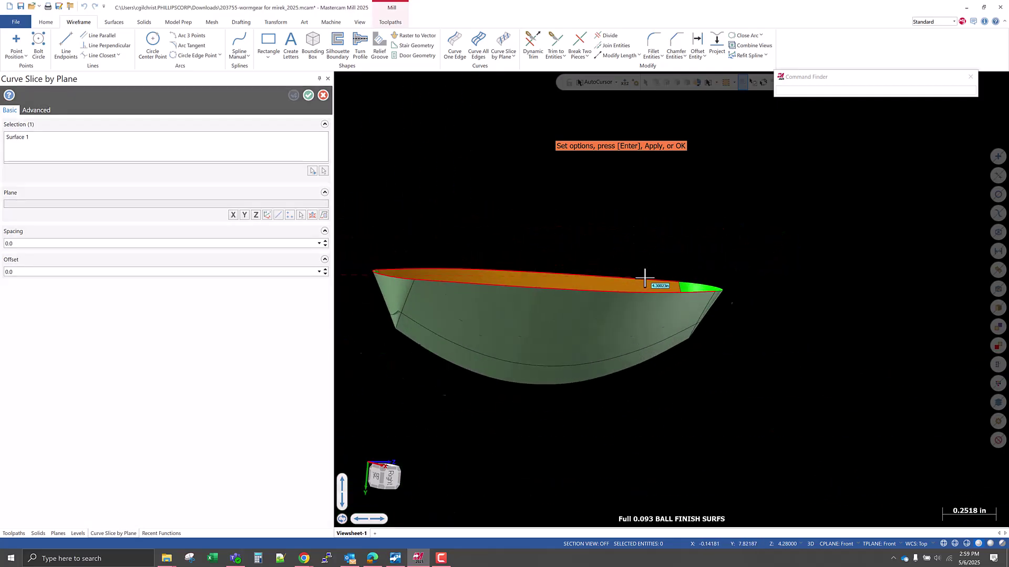
{"action": "scroll", "coordinate": [691, 284], "scroll_direction": "up", "scroll_amount": 6}
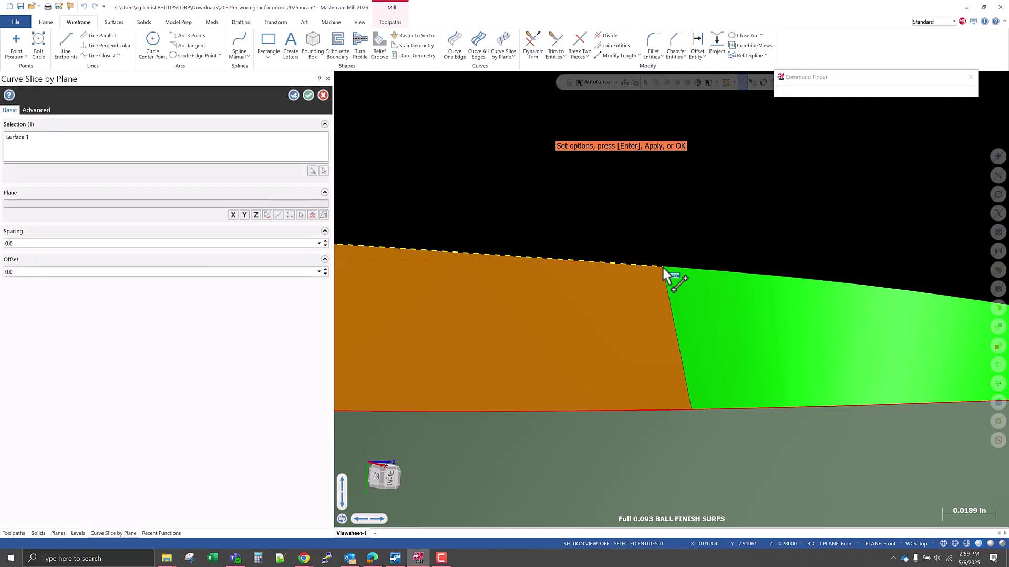
{"action": "scroll", "coordinate": [662, 266], "scroll_direction": "up", "scroll_amount": 12}
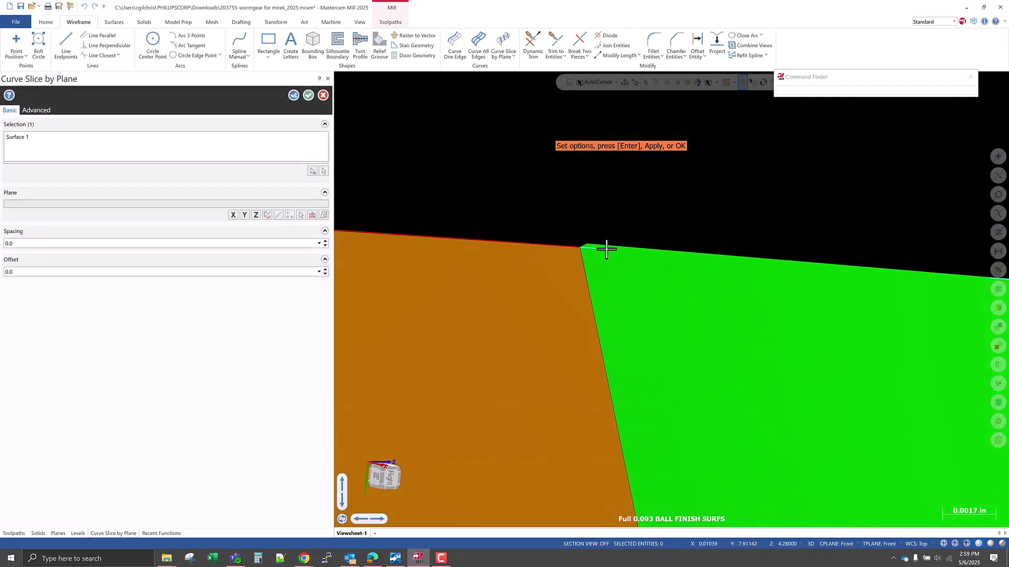
{"action": "key", "text": "alt+s"}
{"action": "scroll", "coordinate": [483, 221], "scroll_direction": "down", "scroll_amount": 9}
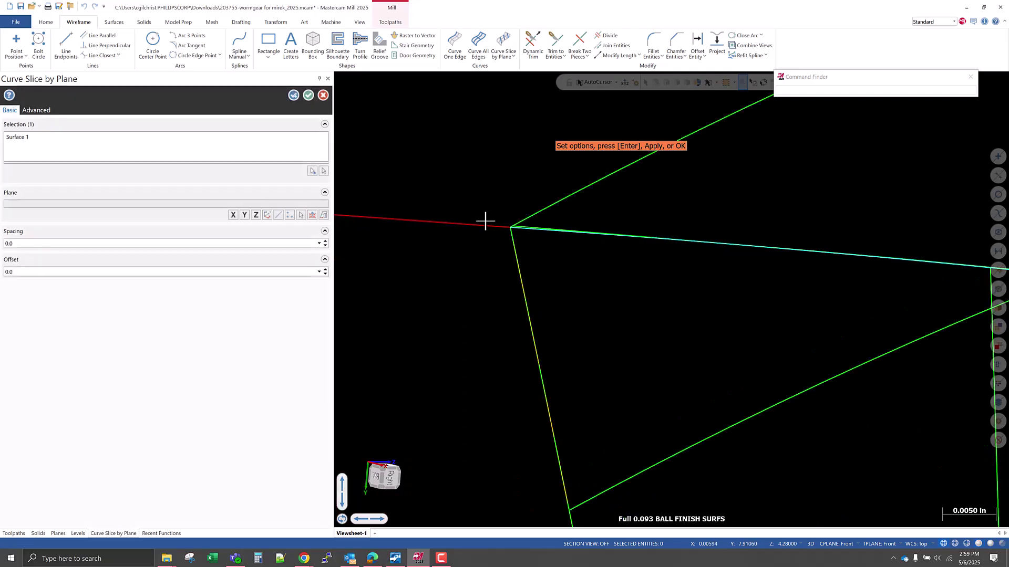
{"action": "scroll", "coordinate": [476, 220], "scroll_direction": "down", "scroll_amount": 8}
{"action": "middle_click_drag", "start_coordinate": [689, 271], "coordinate": [668, 274]}
{"action": "scroll", "coordinate": [570, 196], "scroll_direction": "up", "scroll_amount": 4}
{"action": "scroll", "coordinate": [543, 197], "scroll_direction": "up", "scroll_amount": 9}
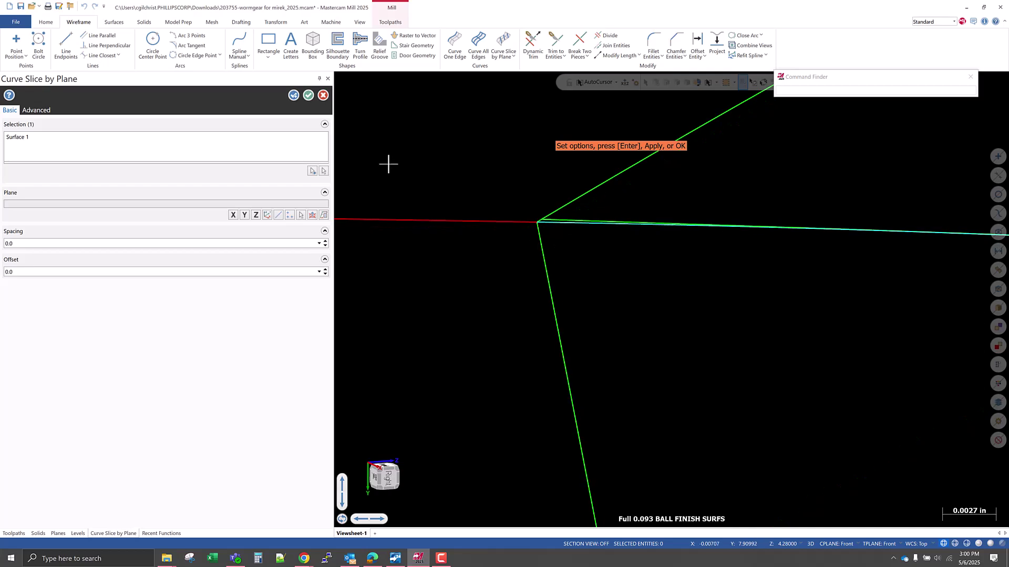
{"action": "left_click", "coordinate": [309, 95]}
- Inspect the new end blend slice curve where it meets the flank's red boundary curve
{"action": "scroll", "coordinate": [570, 344], "scroll_direction": "down", "scroll_amount": 7}
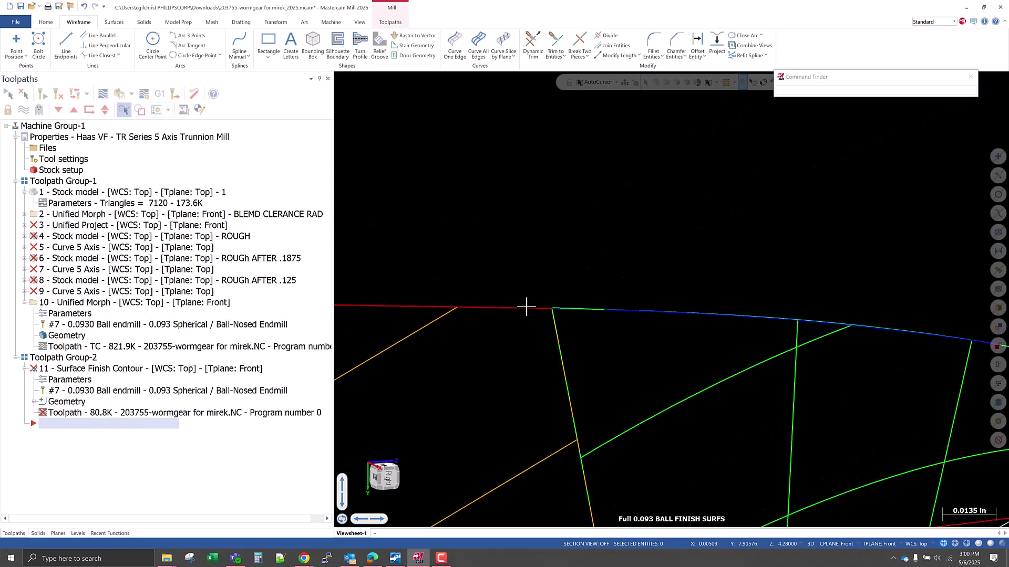
{"action": "scroll", "coordinate": [426, 313], "scroll_direction": "up", "scroll_amount": 10}
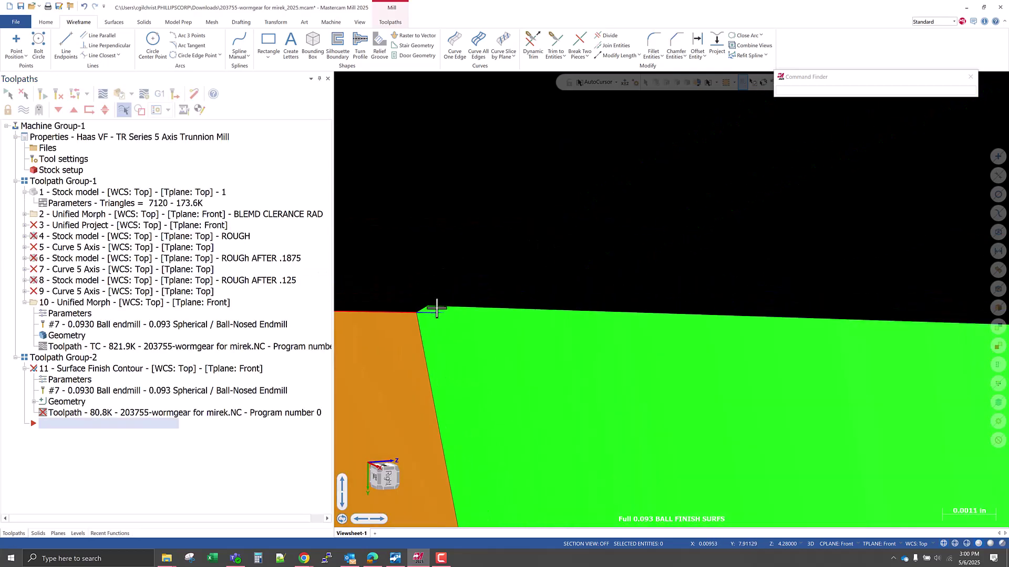
{"action": "left_click", "coordinate": [426, 314]}
{"action": "scroll", "coordinate": [462, 271], "scroll_direction": "down", "scroll_amount": 8}
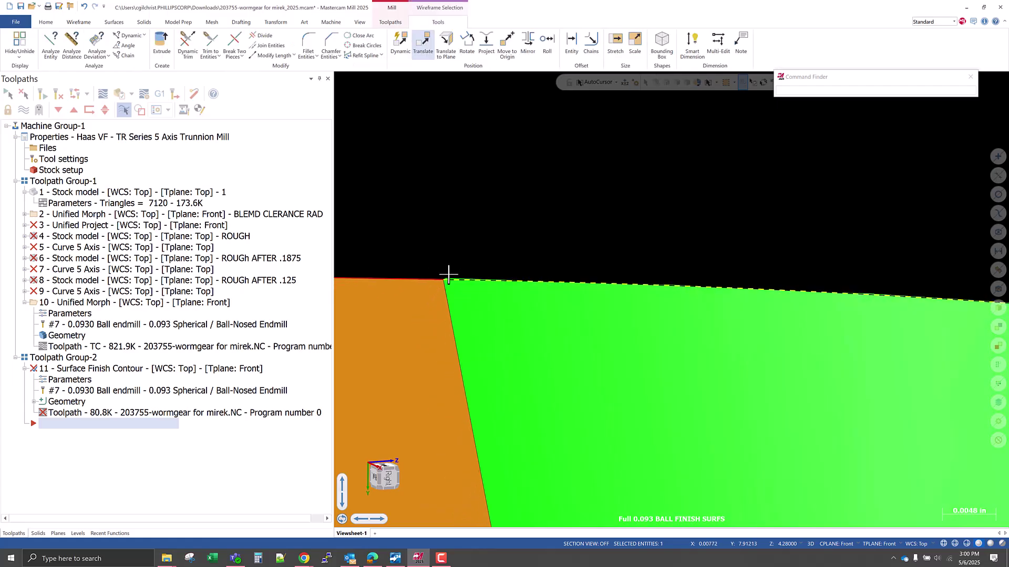
{"action": "scroll", "coordinate": [475, 272], "scroll_direction": "down", "scroll_amount": 4}
{"action": "key", "text": "Escape"}
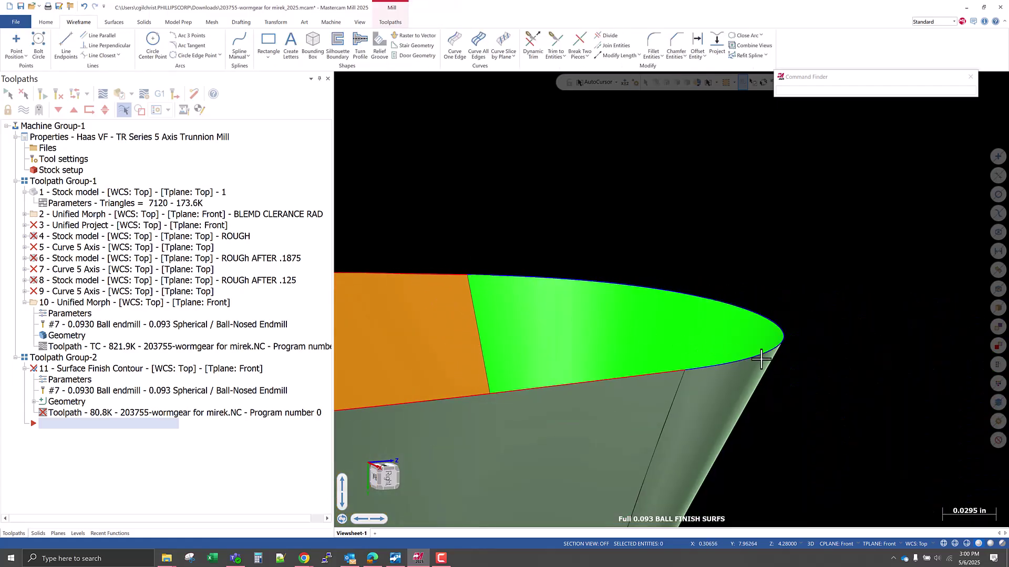
- Try to chain the top boundary curves as containment for the Surface Finish Contour and examine the joint at the end blend
{"action": "scroll", "coordinate": [602, 307], "scroll_direction": "down", "scroll_amount": 3}
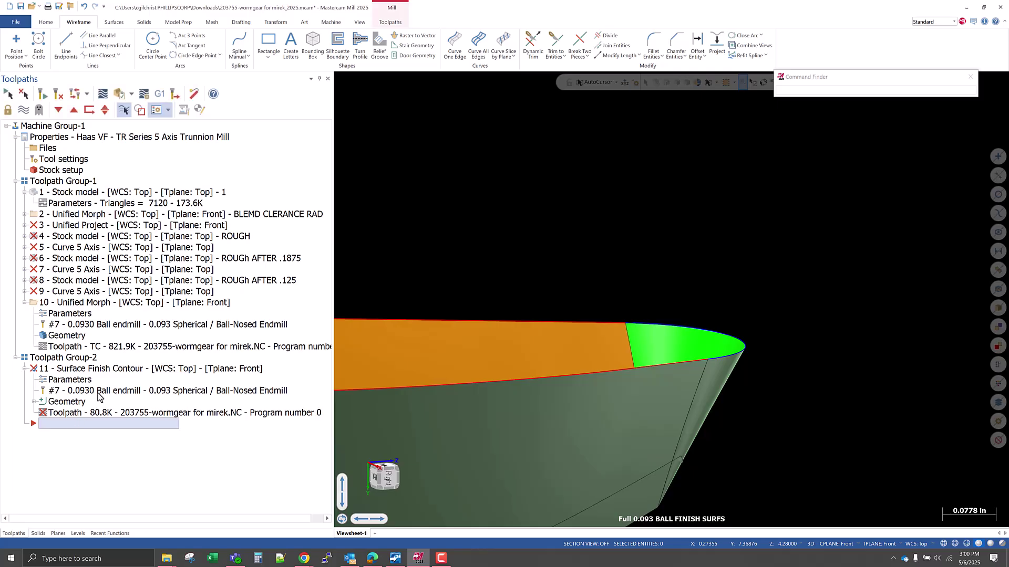
{"action": "left_click", "coordinate": [68, 404]}
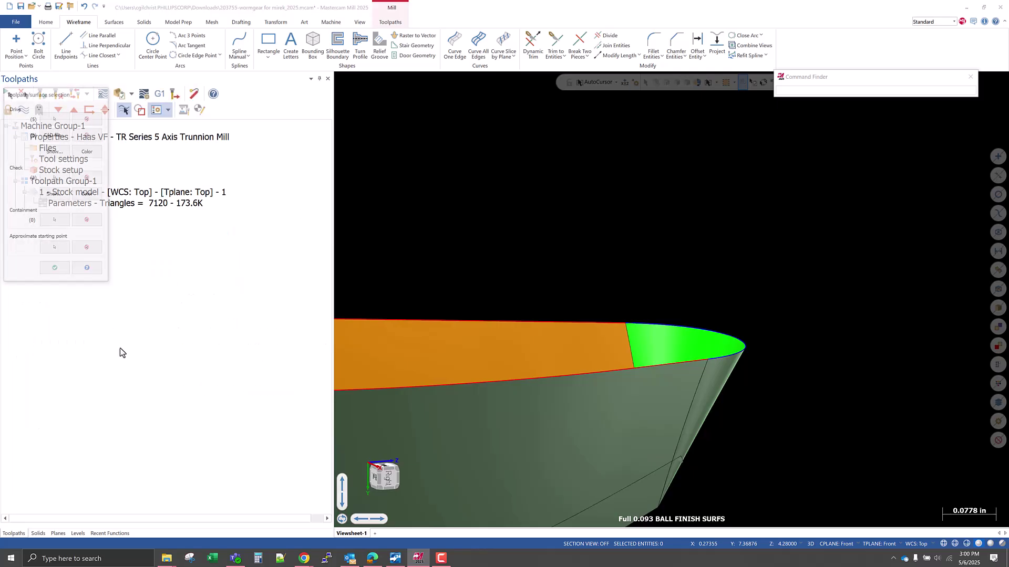
{"action": "left_click", "coordinate": [55, 222]}
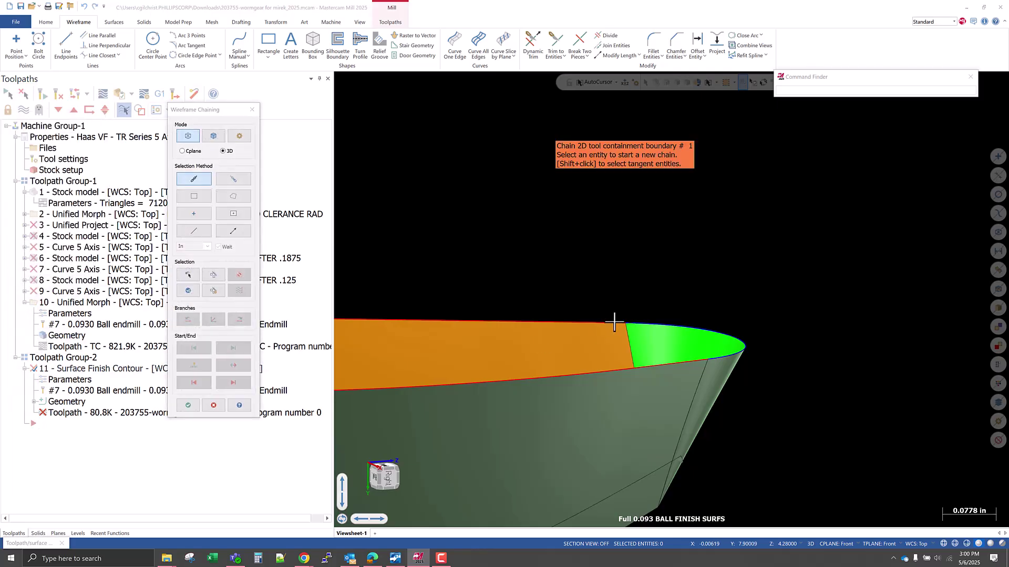
{"action": "scroll", "coordinate": [731, 362], "scroll_direction": "up", "scroll_amount": 10}
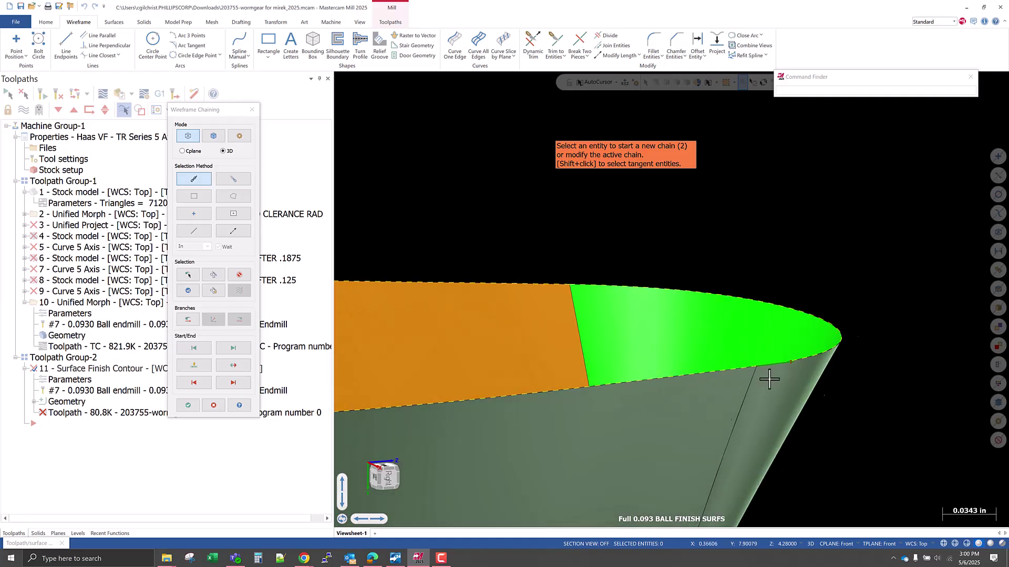
{"action": "scroll", "coordinate": [733, 351], "scroll_direction": "up", "scroll_amount": 8}
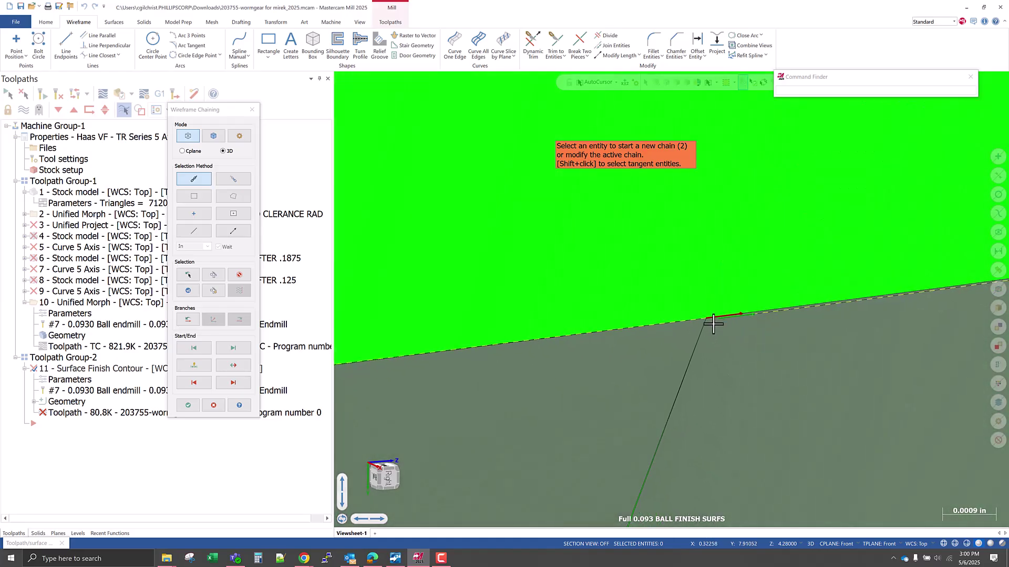
{"action": "scroll", "coordinate": [707, 322], "scroll_direction": "up", "scroll_amount": 1}
{"action": "scroll", "coordinate": [675, 336], "scroll_direction": "down", "scroll_amount": 2}
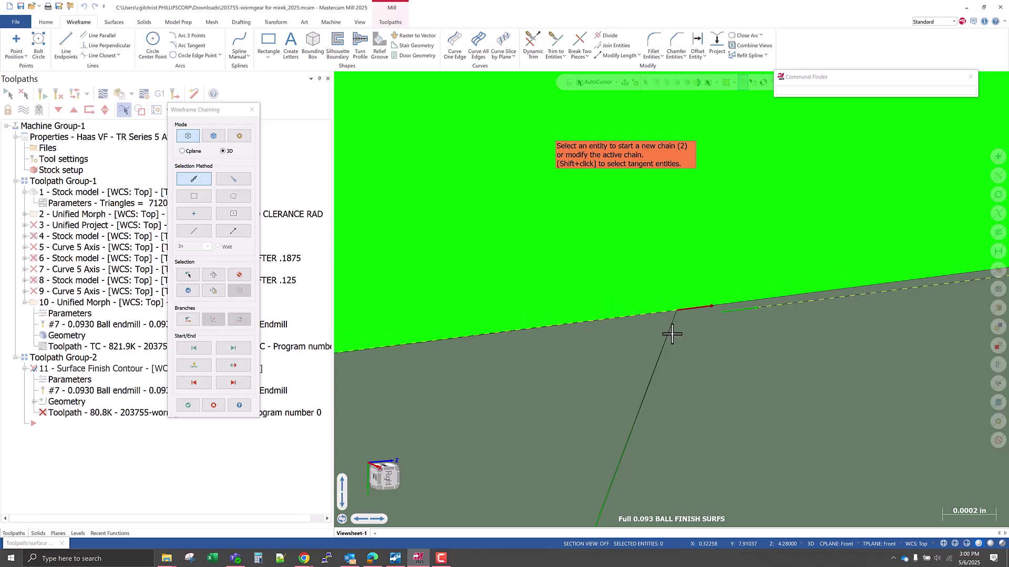
{"action": "key", "text": "Escape"}
{"action": "key", "text": "Escape"}
{"action": "scroll", "coordinate": [672, 332], "scroll_direction": "down", "scroll_amount": 8}
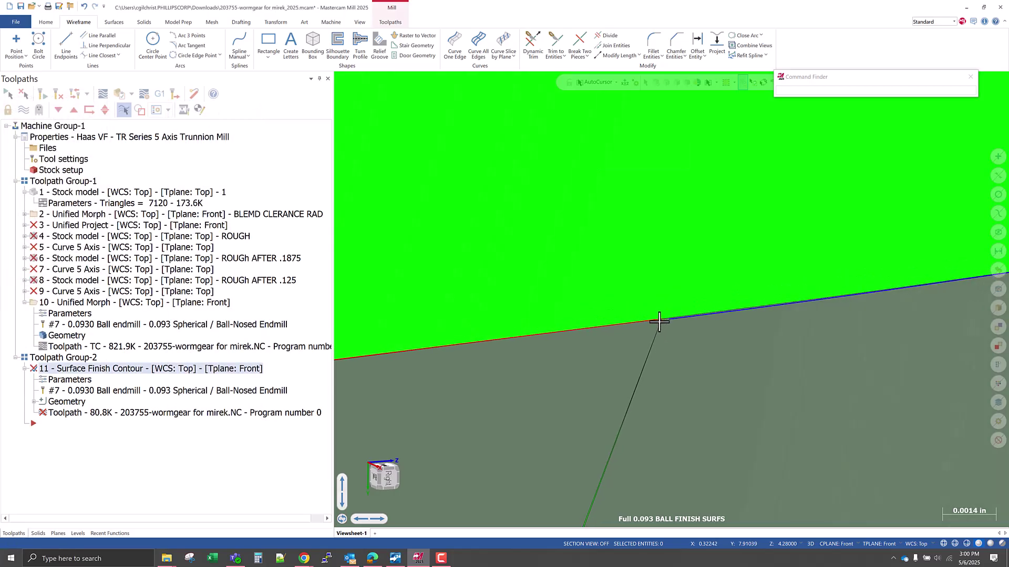
- Join the flank's red boundary curve to the end blend's blue slice curve with a Spline Blended, magnitude 1.0, trimming both curves
{"action": "scroll", "coordinate": [665, 338], "scroll_direction": "down", "scroll_amount": 2}
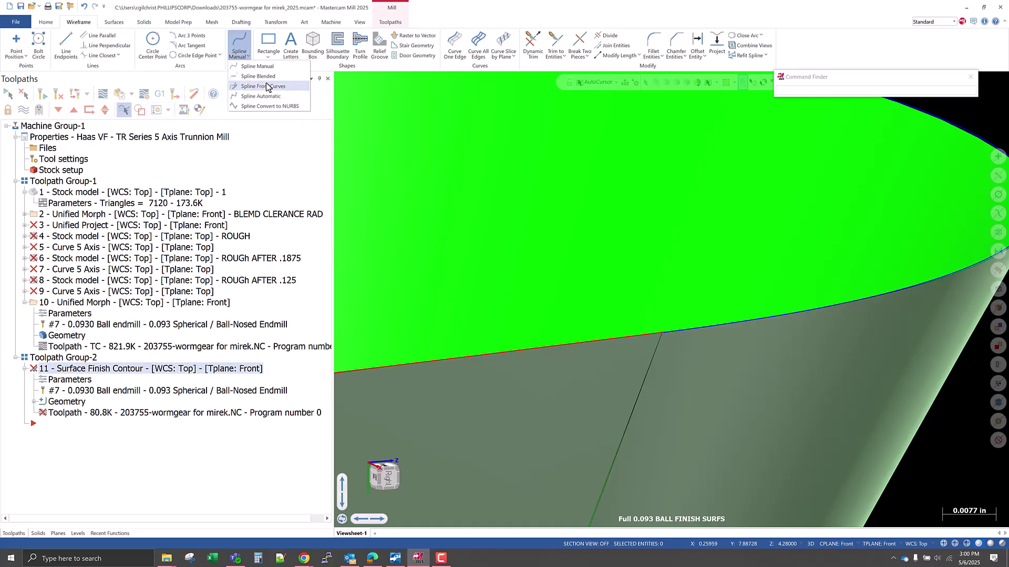
{"action": "left_click", "coordinate": [258, 76]}
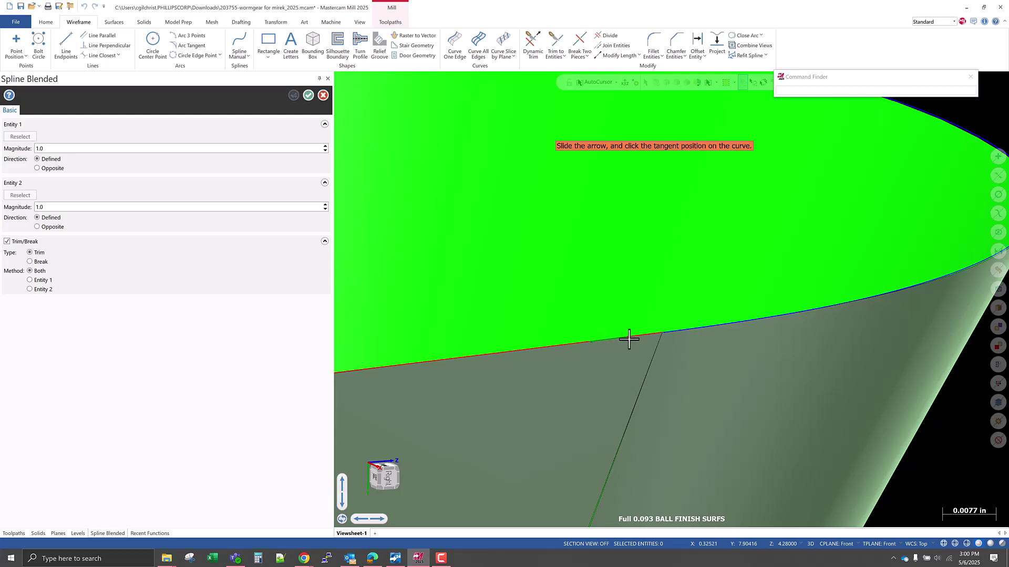
{"action": "left_click", "coordinate": [823, 311]}
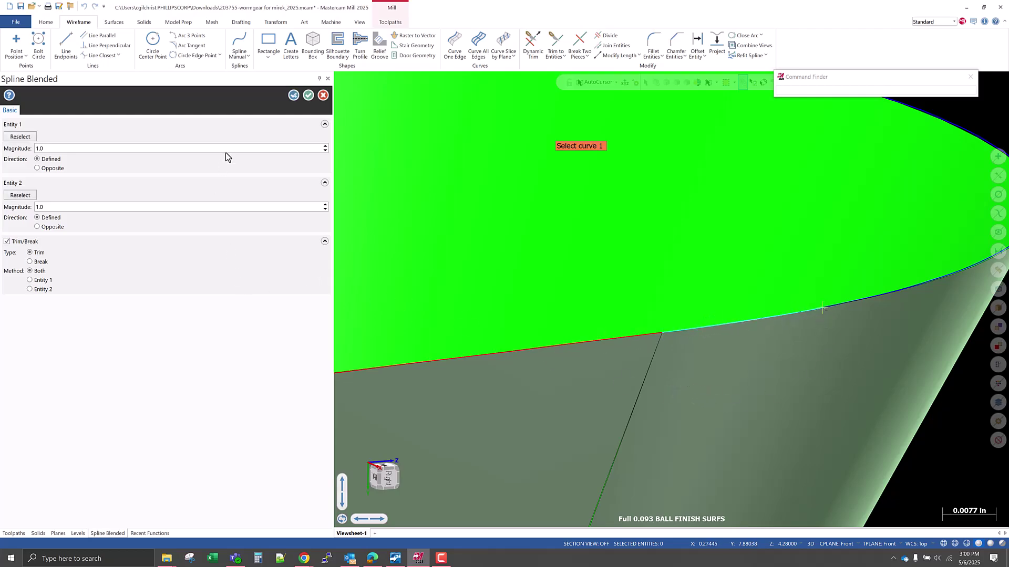
{"action": "left_click", "coordinate": [308, 96]}
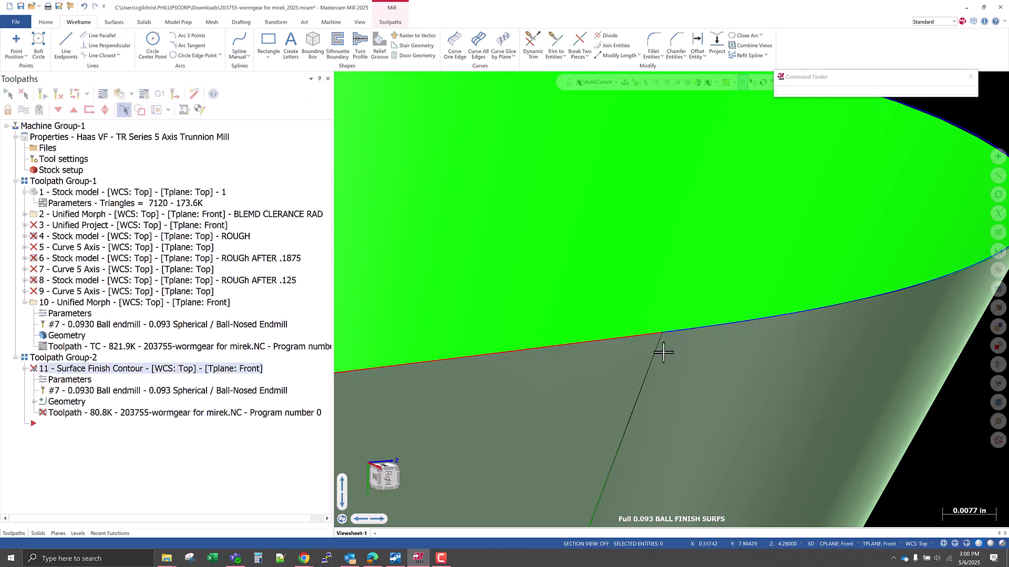
{"action": "scroll", "coordinate": [678, 368], "scroll_direction": "down", "scroll_amount": 5}
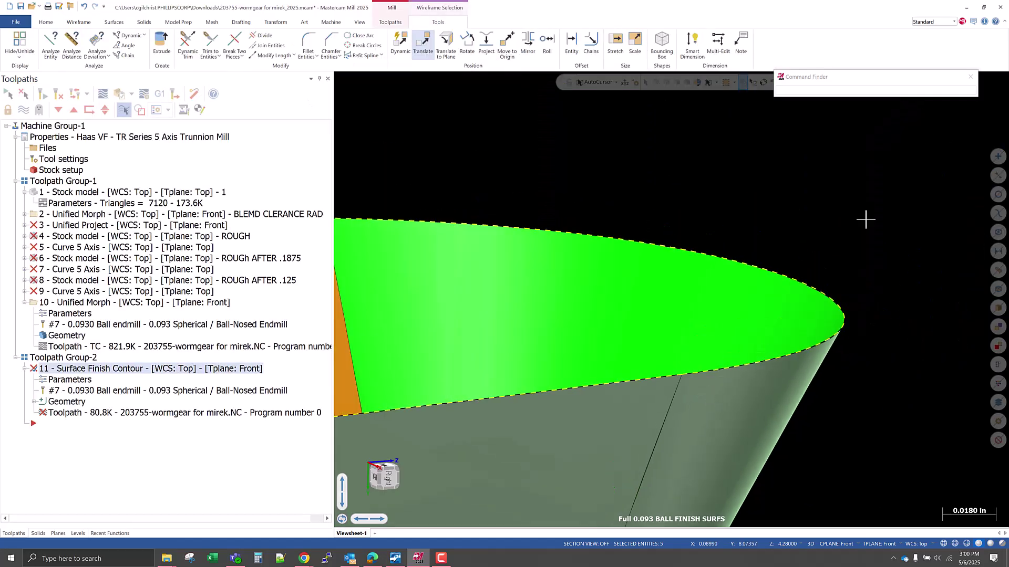
{"action": "scroll", "coordinate": [834, 272], "scroll_direction": "down", "scroll_amount": 3}
{"action": "scroll", "coordinate": [719, 262], "scroll_direction": "up", "scroll_amount": 15}
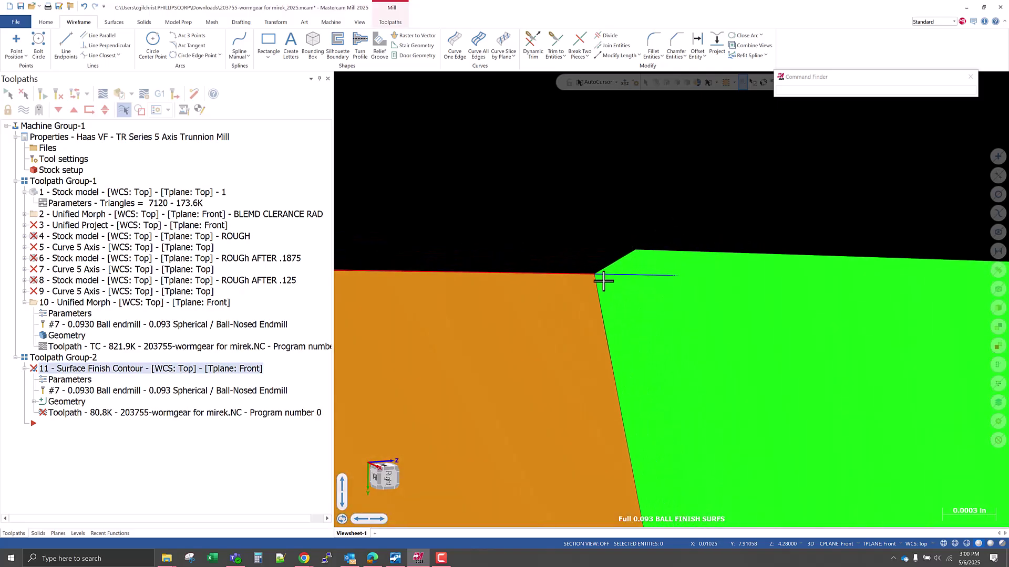
{"action": "scroll", "coordinate": [620, 252], "scroll_direction": "down", "scroll_amount": 9}
{"action": "scroll", "coordinate": [837, 189], "scroll_direction": "down", "scroll_amount": 10}
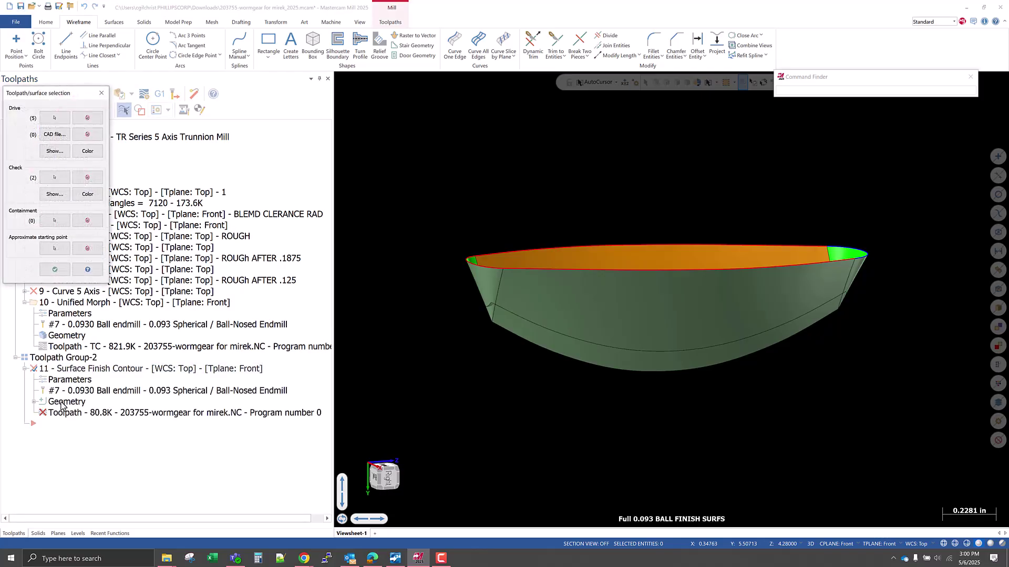
- Chain the closed top boundary of the tooth gap as the containment boundary of the Surface Finish Contour and accept the geometry
{"action": "left_click", "coordinate": [49, 224]}
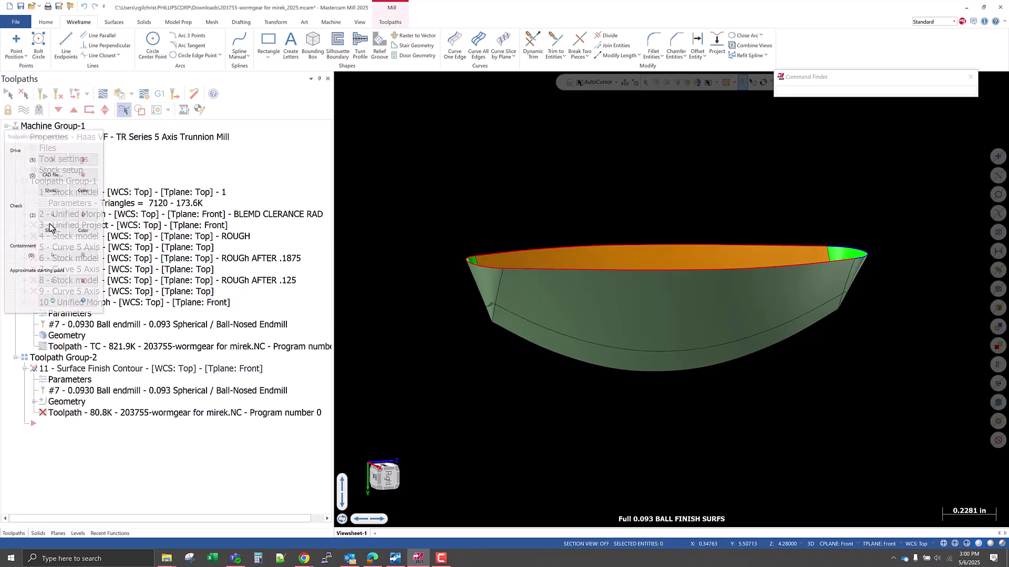
{"action": "left_click", "coordinate": [820, 246]}
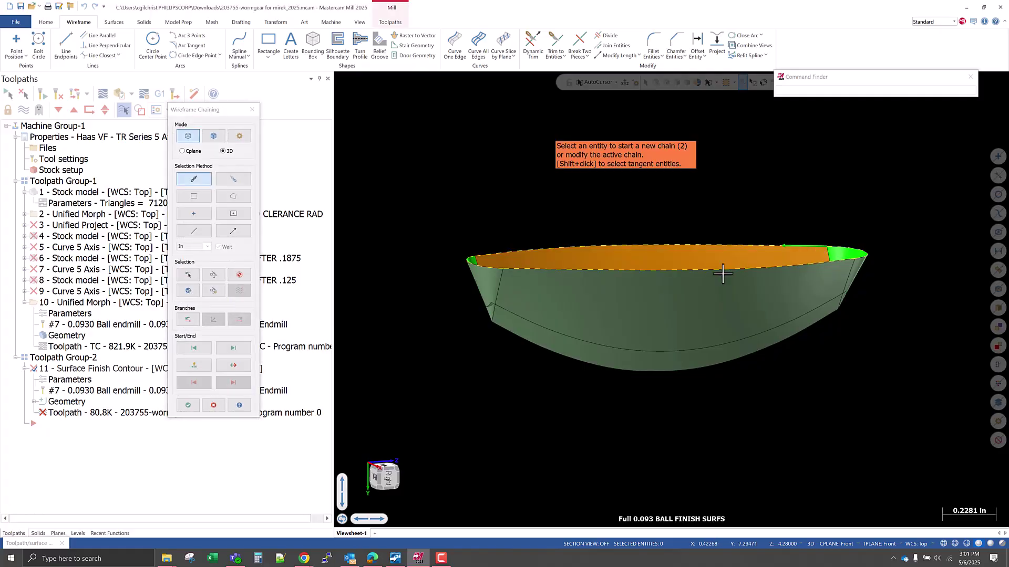
{"action": "middle_click_drag", "start_coordinate": [814, 264], "coordinate": [815, 293]}
{"action": "scroll", "coordinate": [834, 198], "scroll_direction": "up", "scroll_amount": 5}
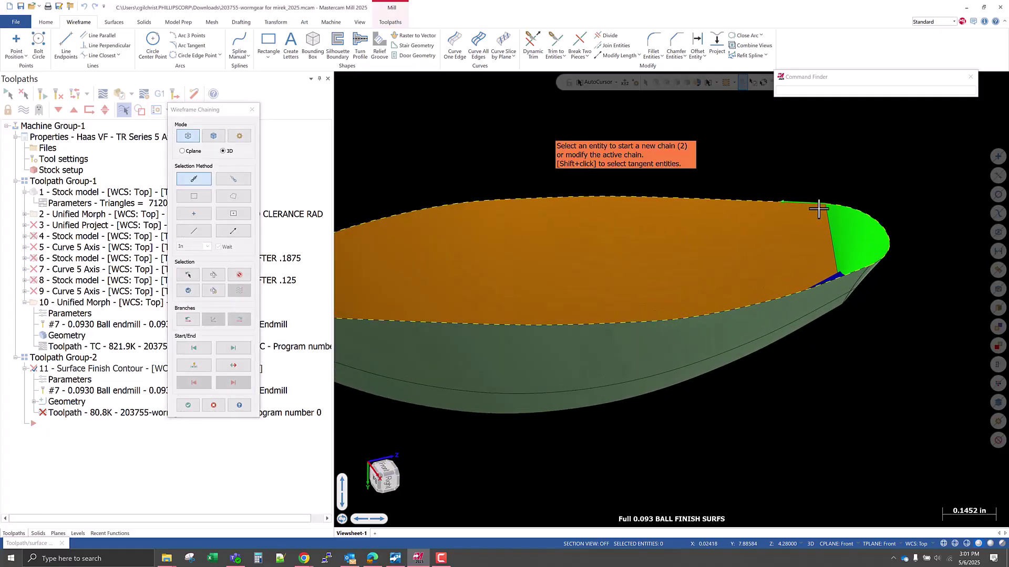
{"action": "scroll", "coordinate": [825, 207], "scroll_direction": "down", "scroll_amount": 1}
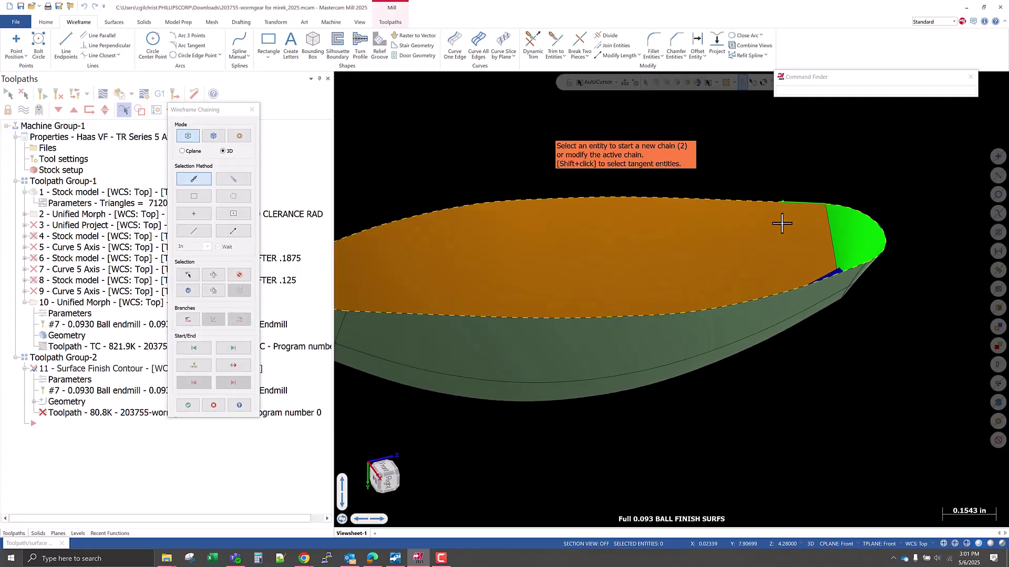
{"action": "left_click", "coordinate": [187, 407]}
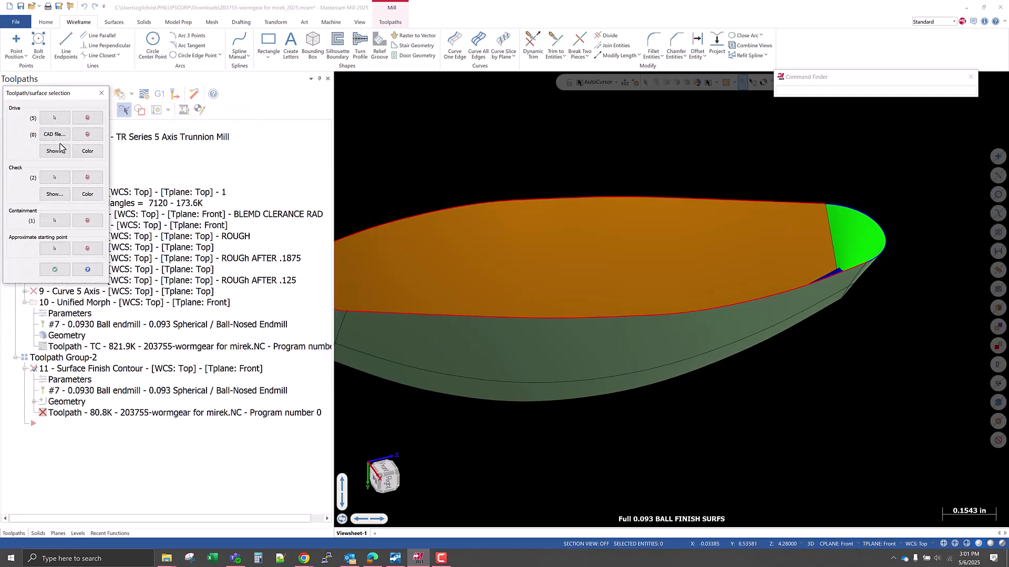
{"action": "left_click", "coordinate": [55, 270]}
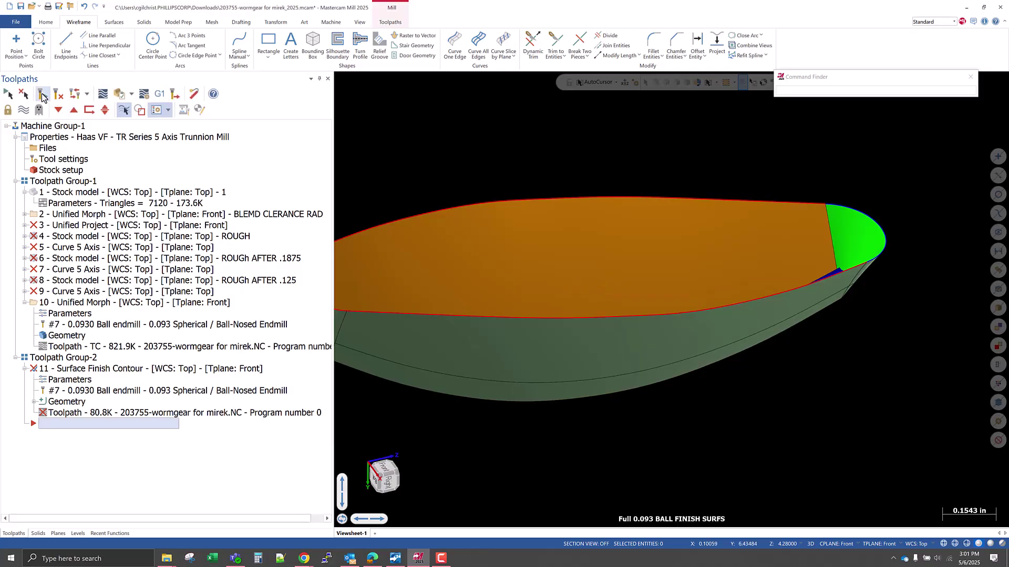
- Regenerate the Surface Finish Contour toolpath and examine its passes around the green end blend surface
{"action": "scroll", "coordinate": [558, 360], "scroll_direction": "down", "scroll_amount": 2}
{"action": "middle_click_drag", "start_coordinate": [547, 317], "coordinate": [544, 370]}
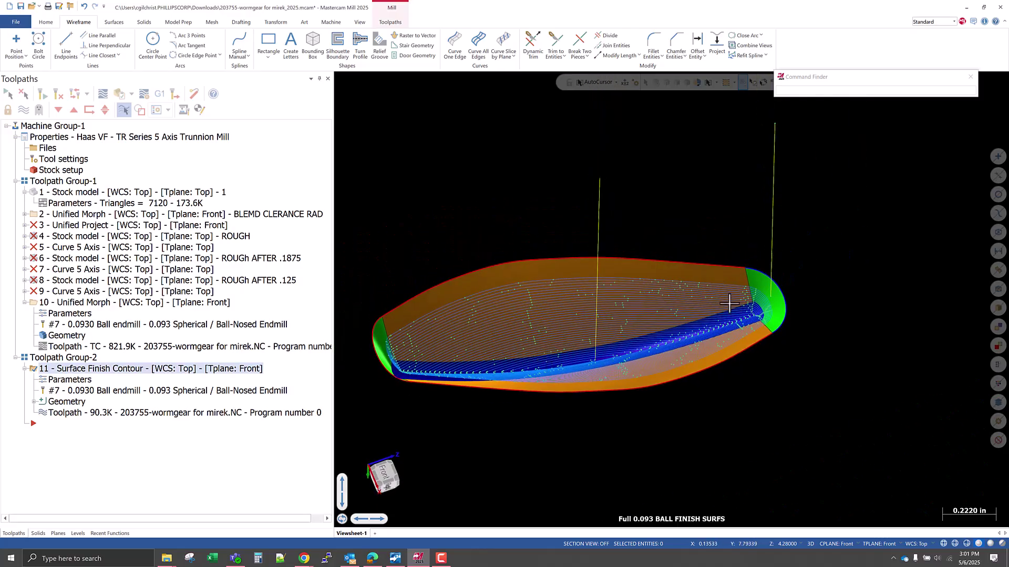
{"action": "scroll", "coordinate": [752, 315], "scroll_direction": "up", "scroll_amount": 6}
{"action": "middle_click_drag", "start_coordinate": [805, 313], "coordinate": [881, 264]}
{"action": "scroll", "coordinate": [854, 236], "scroll_direction": "down", "scroll_amount": 6}
{"action": "middle_click_drag", "start_coordinate": [809, 249], "coordinate": [852, 251]}
{"action": "scroll", "coordinate": [828, 273], "scroll_direction": "up", "scroll_amount": 2}
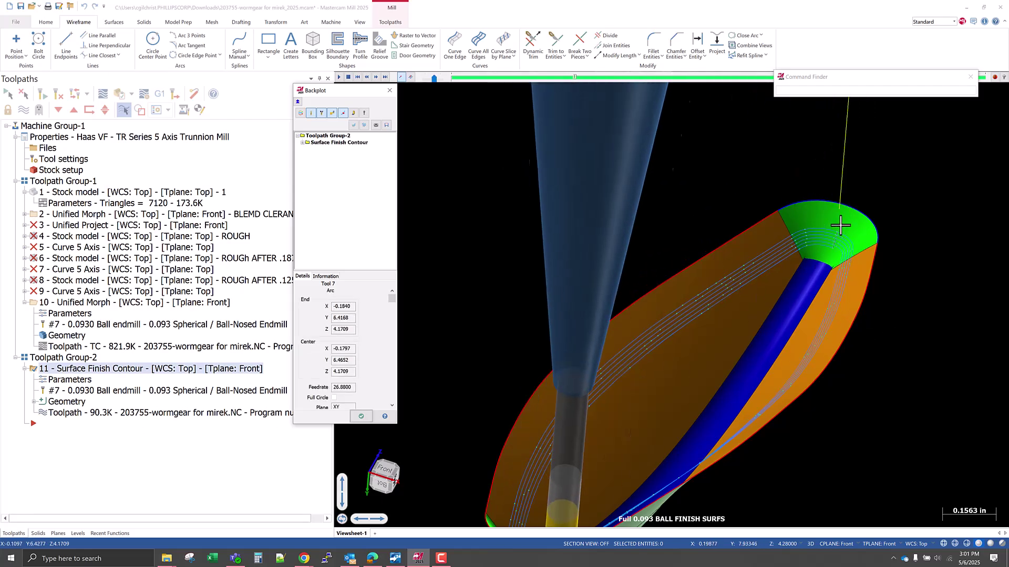
- Backplot the Surface Finish Contour and examine the tool motion along the blue root and the green end blend
{"action": "scroll", "coordinate": [841, 225], "scroll_direction": "up", "scroll_amount": 6}
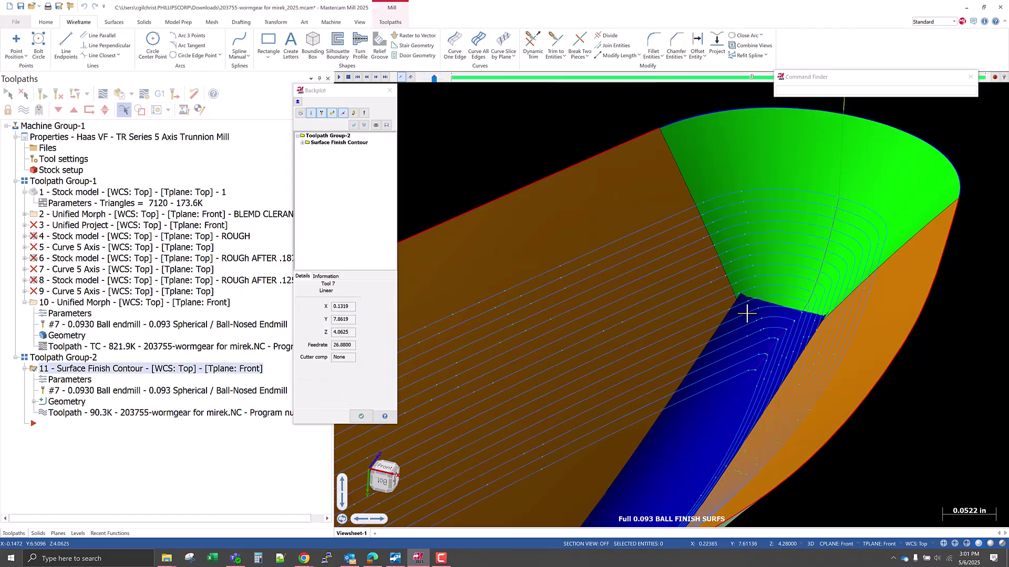
{"action": "scroll", "coordinate": [826, 343], "scroll_direction": "down", "scroll_amount": 3}
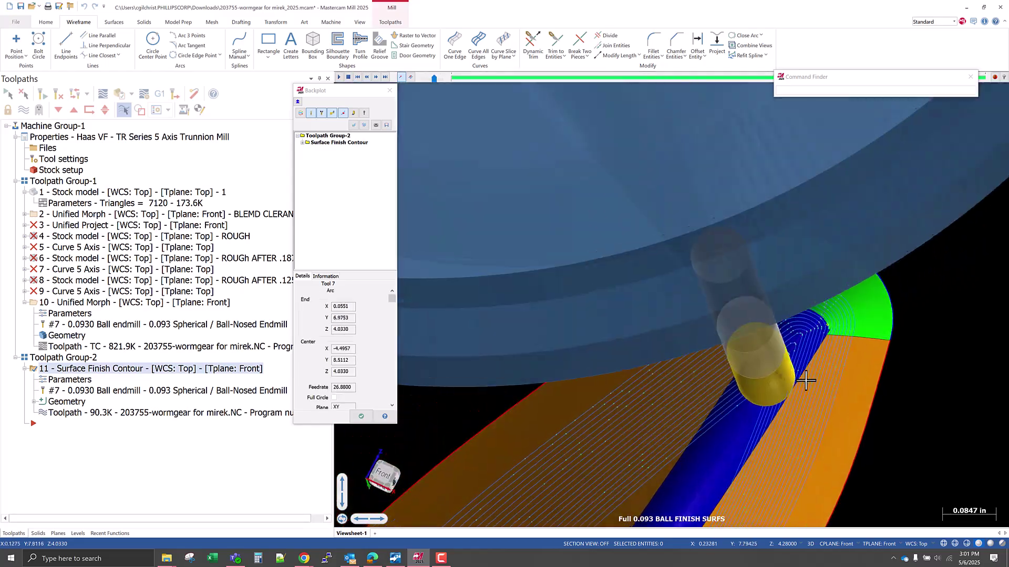
{"action": "middle_click_drag", "start_coordinate": [833, 342], "coordinate": [797, 344]}
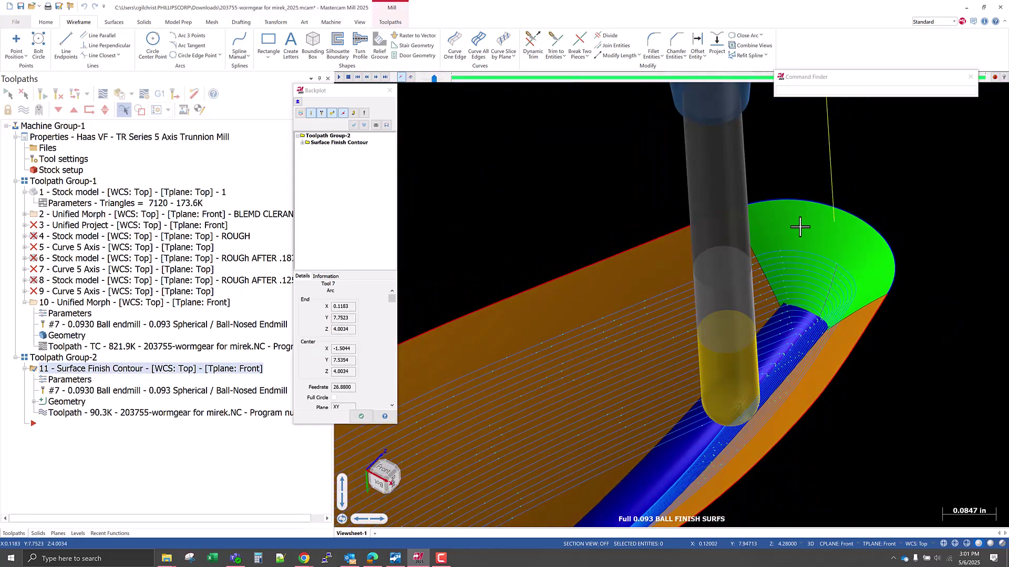
{"action": "mouse_move", "coordinate": [842, 294]}
{"action": "middle_mouse_down"}
{"action": "mouse_move", "coordinate": [838, 326]}
{"action": "mouse_move", "coordinate": [859, 286]}
{"action": "mouse_move", "coordinate": [841, 288]}
{"action": "mouse_move", "coordinate": [846, 301]}
{"action": "middle_mouse_up"}
{"action": "scroll", "coordinate": [859, 286], "scroll_direction": "down", "scroll_amount": 2}
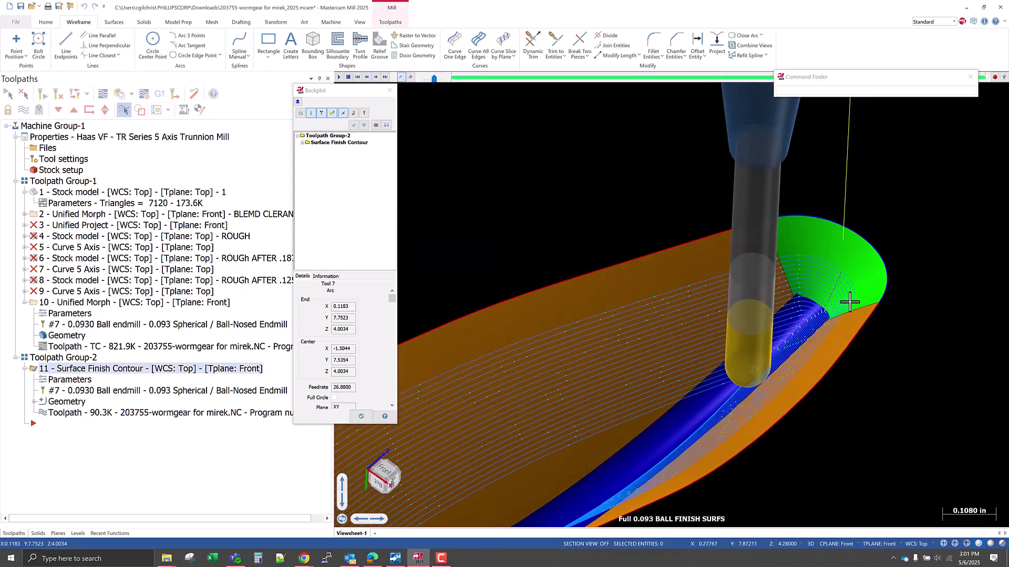
{"action": "key", "text": "Escape"}
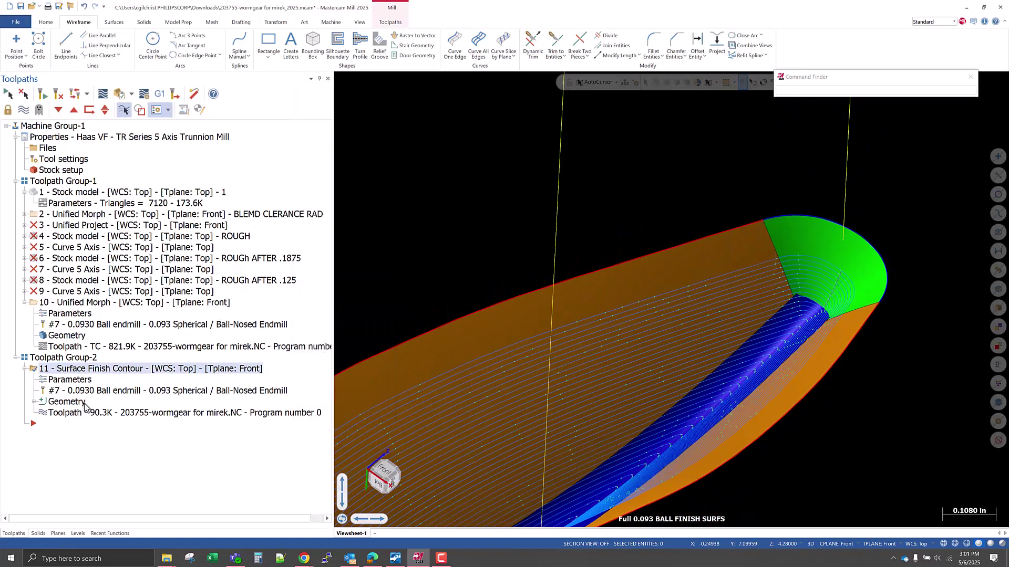
- Reduce the Surface Finish Contour's drive surfaces to the orange flanks and blue root, excluding the green end blends, and regenerate the toolpath
{"action": "left_click", "coordinate": [67, 402]}
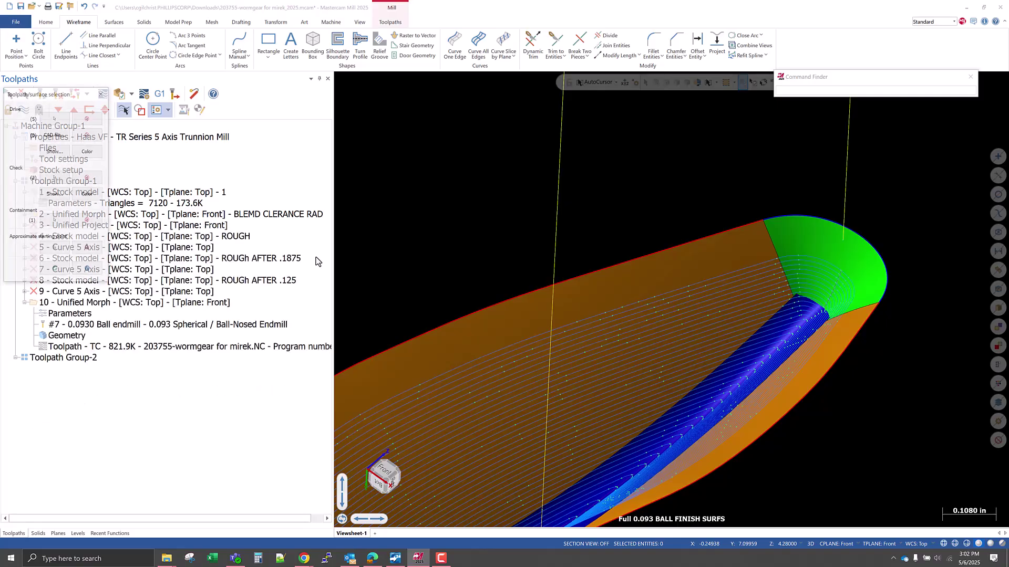
{"action": "left_click", "coordinate": [48, 123]}
{"action": "scroll", "coordinate": [943, 199], "scroll_direction": "down", "scroll_amount": 6}
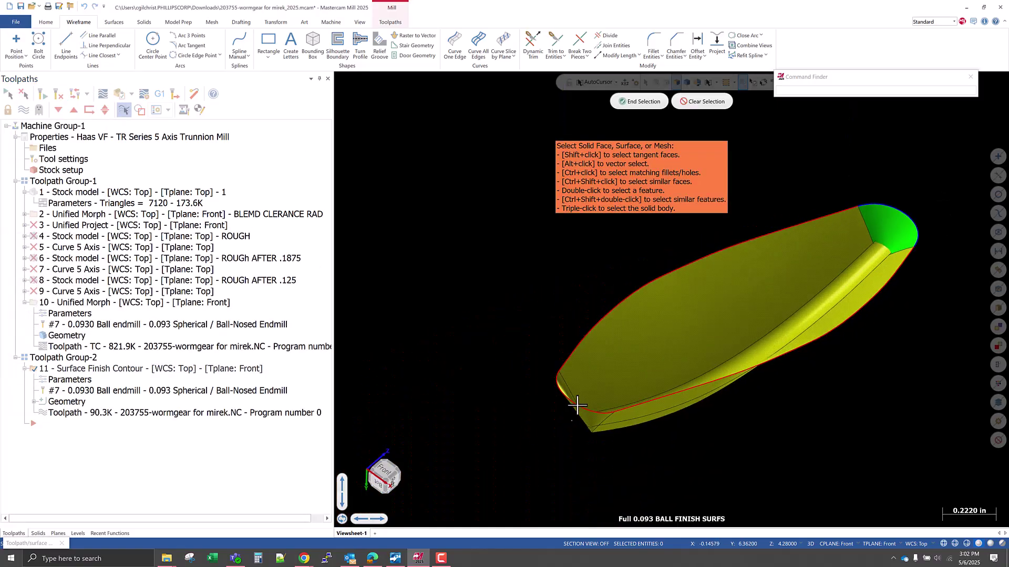
{"action": "middle_click_drag", "start_coordinate": [580, 404], "coordinate": [561, 405]}
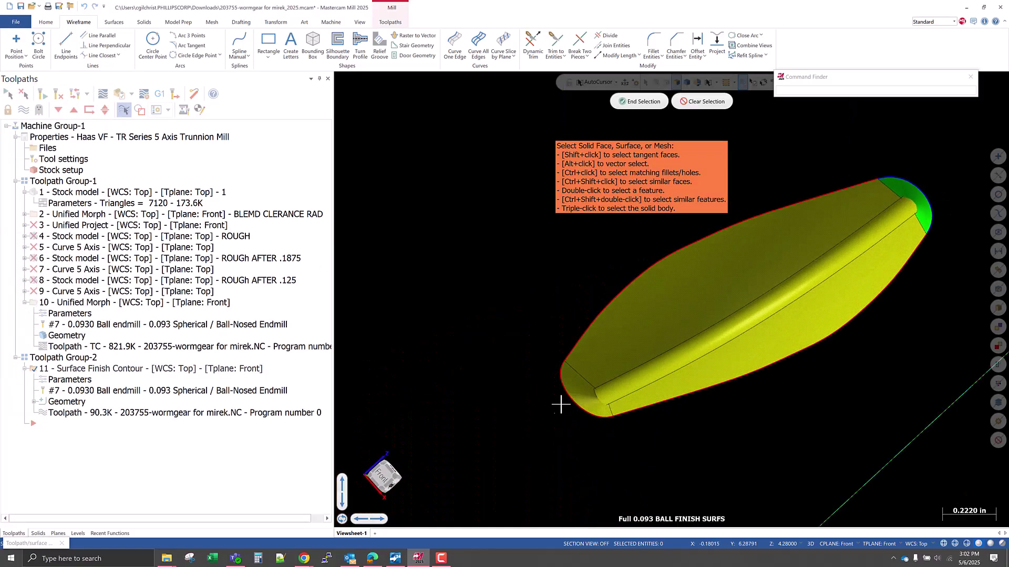
{"action": "left_click", "coordinate": [639, 101]}
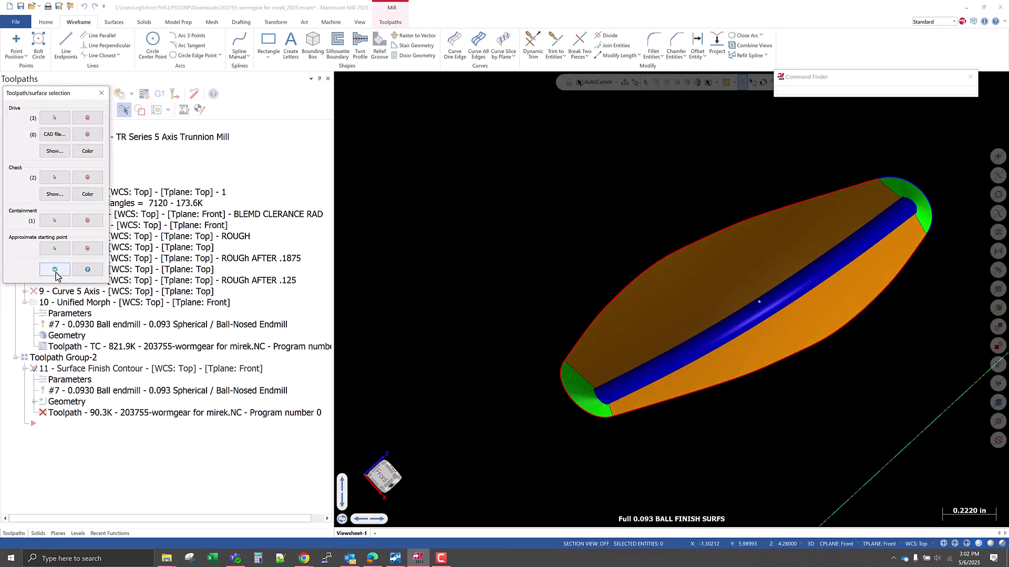
{"action": "left_click", "coordinate": [55, 270]}
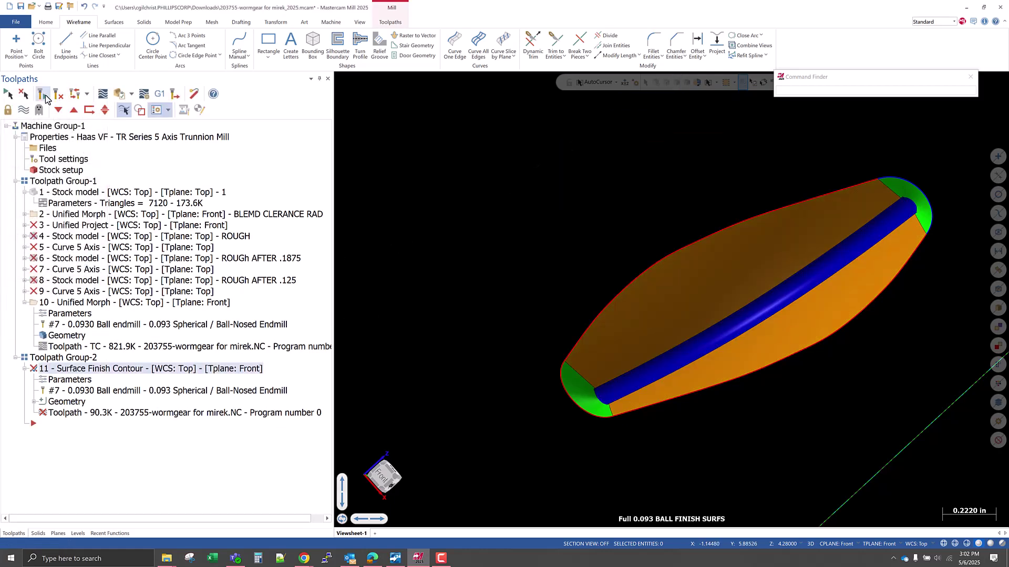
{"action": "mouse_move", "coordinate": [578, 391]}
{"action": "middle_mouse_down"}
{"action": "mouse_move", "coordinate": [565, 384]}
{"action": "mouse_move", "coordinate": [547, 419]}
{"action": "mouse_move", "coordinate": [653, 394]}
{"action": "mouse_move", "coordinate": [710, 361]}
{"action": "mouse_move", "coordinate": [598, 380]}
{"action": "middle_mouse_up"}
{"action": "scroll", "coordinate": [564, 384], "scroll_direction": "up", "scroll_amount": 10}
- Review the Surface Finish Contour's finish parameters and advanced edge-rolling settings, accept them and examine the passes on the green end blend
{"action": "left_click", "coordinate": [66, 380]}
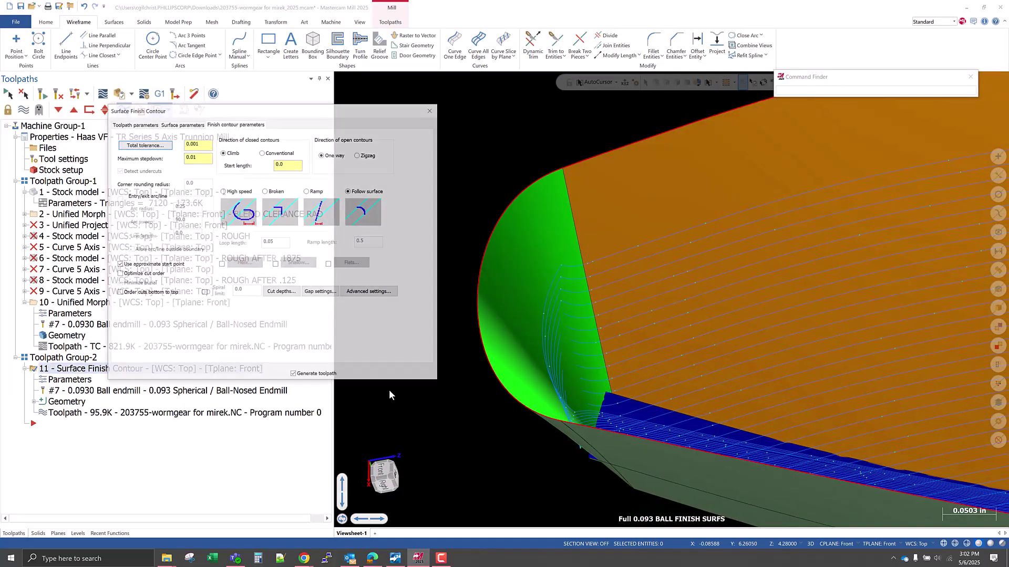
{"action": "left_click", "coordinate": [372, 292]}
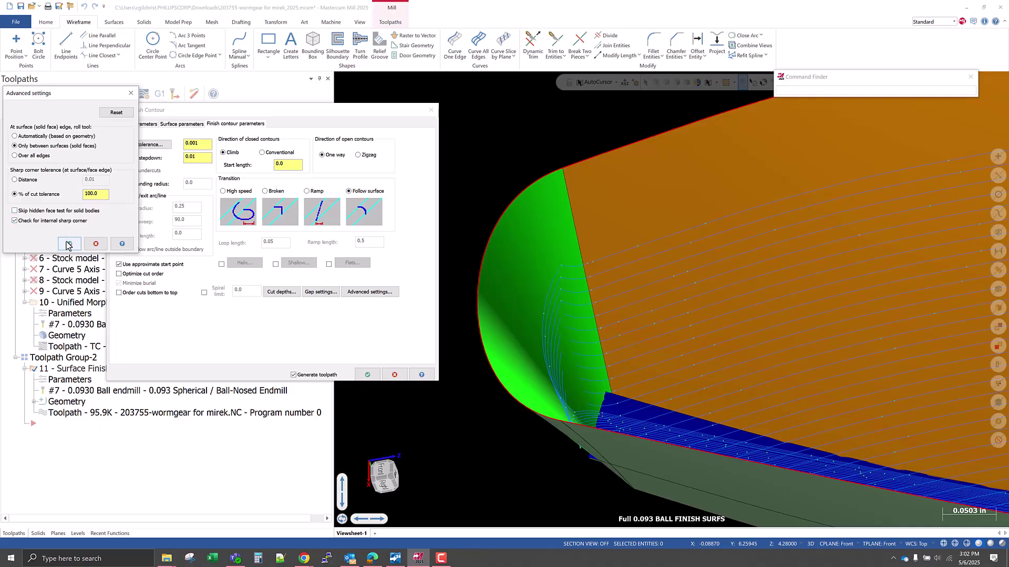
{"action": "left_click", "coordinate": [68, 244]}
{"action": "left_click", "coordinate": [370, 376]}
{"action": "left_click", "coordinate": [569, 303]}
{"action": "middle_click_drag", "start_coordinate": [593, 359], "coordinate": [573, 356]}
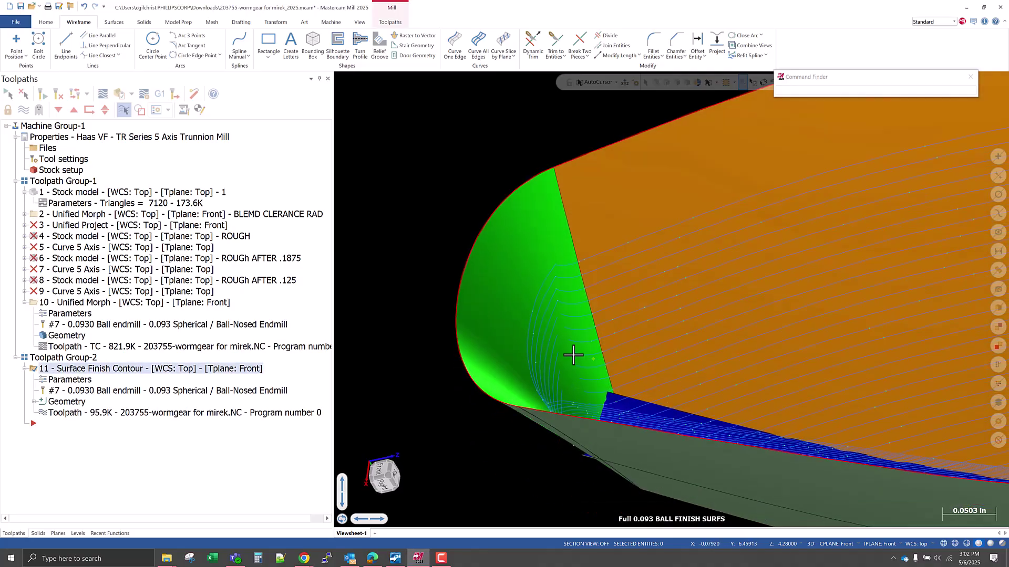
- Recheck the Surface Finish Contour's finish parameters, accept them and examine the passes where the blue root meets the green end blend
{"action": "left_click", "coordinate": [66, 379]}
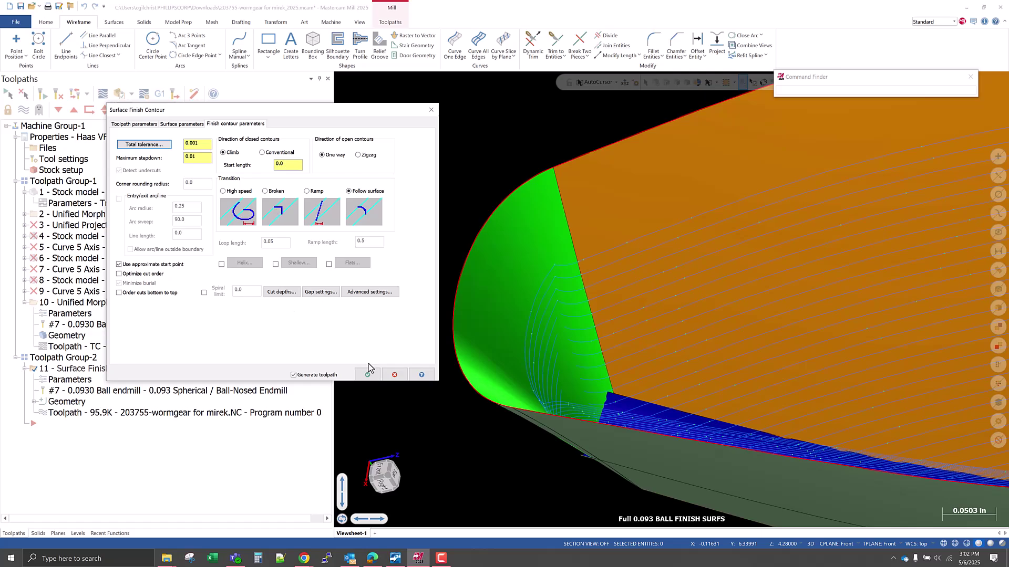
{"action": "left_click", "coordinate": [374, 375]}
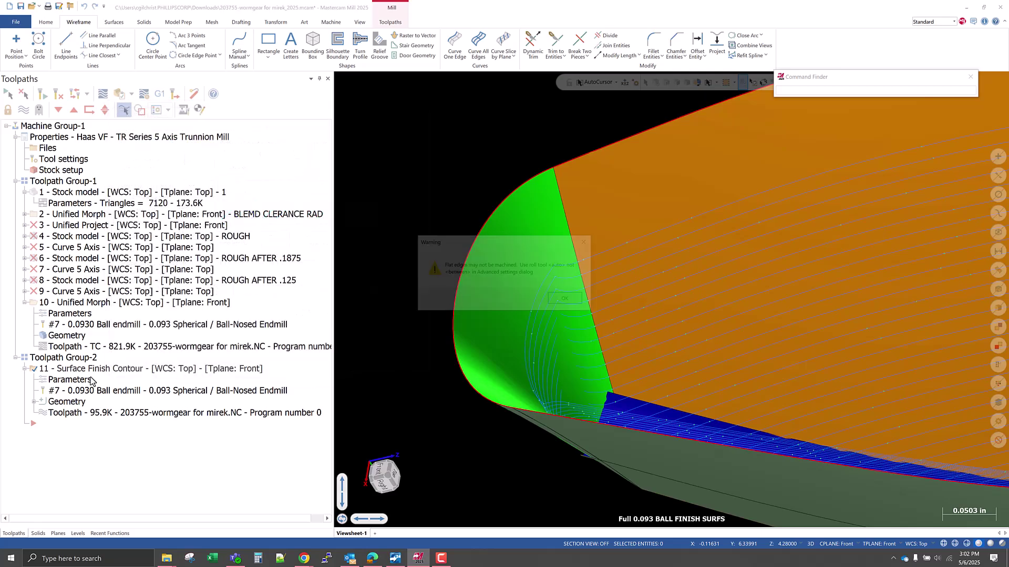
{"action": "left_click", "coordinate": [566, 300]}
{"action": "middle_click_drag", "start_coordinate": [531, 322], "coordinate": [531, 349]}
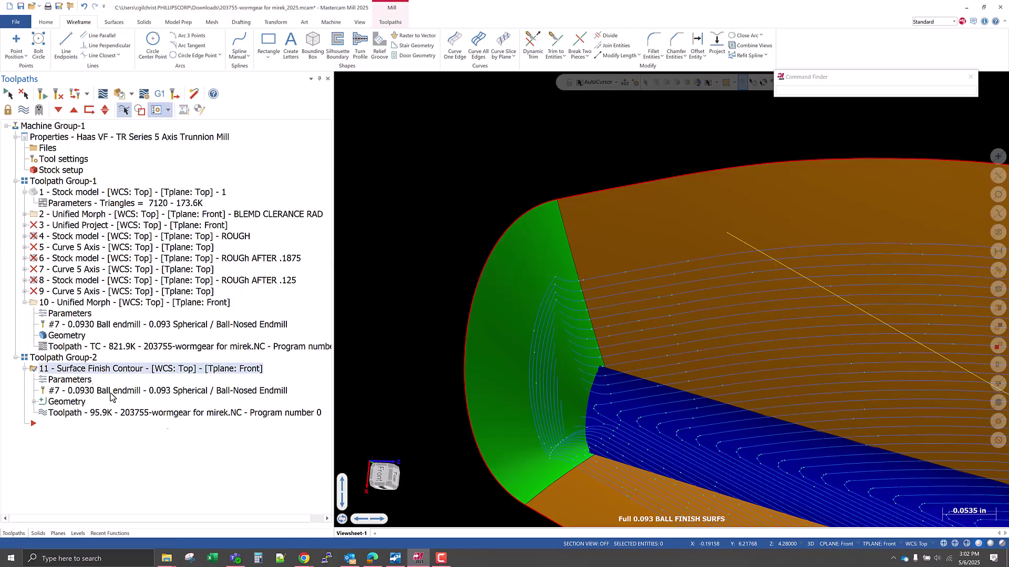
{"action": "middle_click_drag", "start_coordinate": [547, 486], "coordinate": [640, 368]}
{"action": "middle_click_drag", "start_coordinate": [678, 364], "coordinate": [689, 419]}
- Review the Surface Finish Contour's surface selection and its containment chain around the tooth gap, accepting both
{"action": "left_click", "coordinate": [65, 380]}
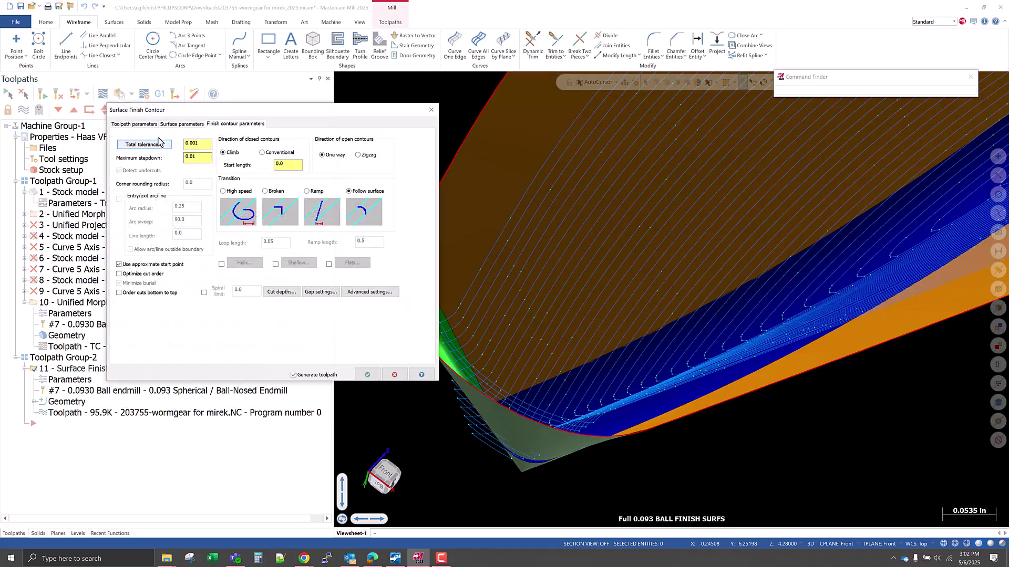
{"action": "left_click", "coordinate": [182, 124]}
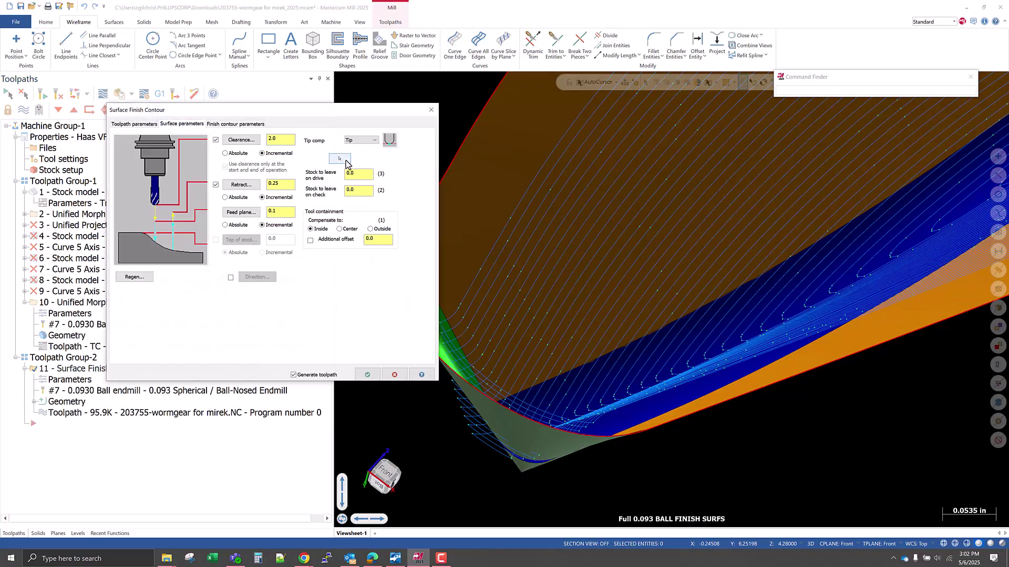
{"action": "left_click", "coordinate": [340, 159]}
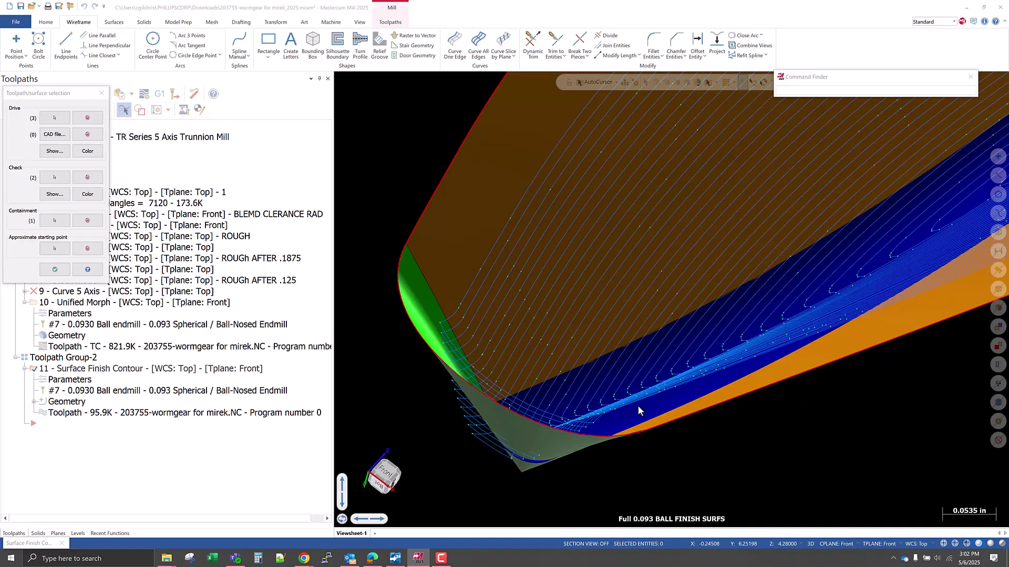
{"action": "left_click", "coordinate": [64, 222]}
{"action": "scroll", "coordinate": [475, 440], "scroll_direction": "down", "scroll_amount": 5}
{"action": "middle_click_drag", "start_coordinate": [776, 205], "coordinate": [671, 205]}
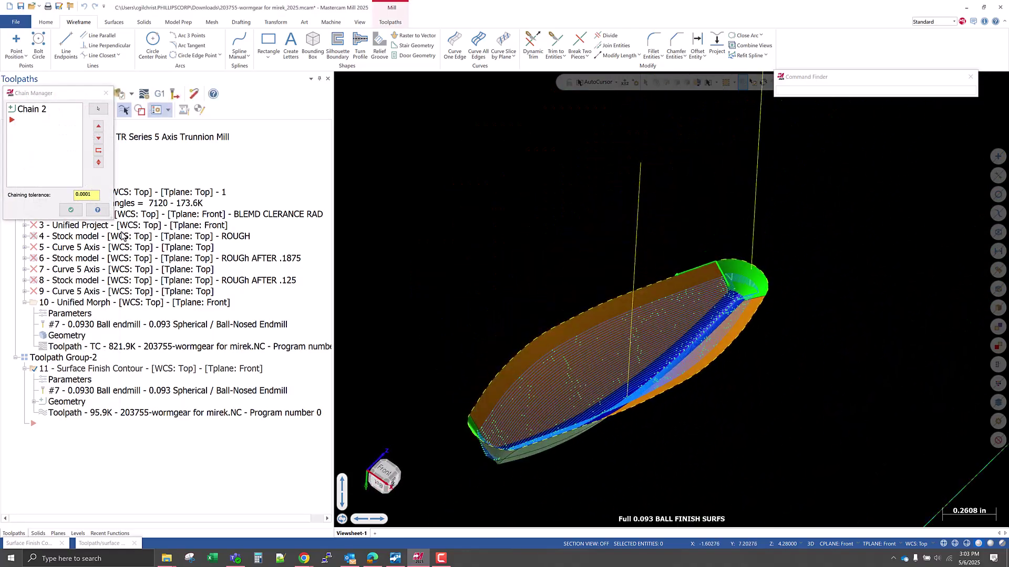
{"action": "left_click", "coordinate": [70, 211]}
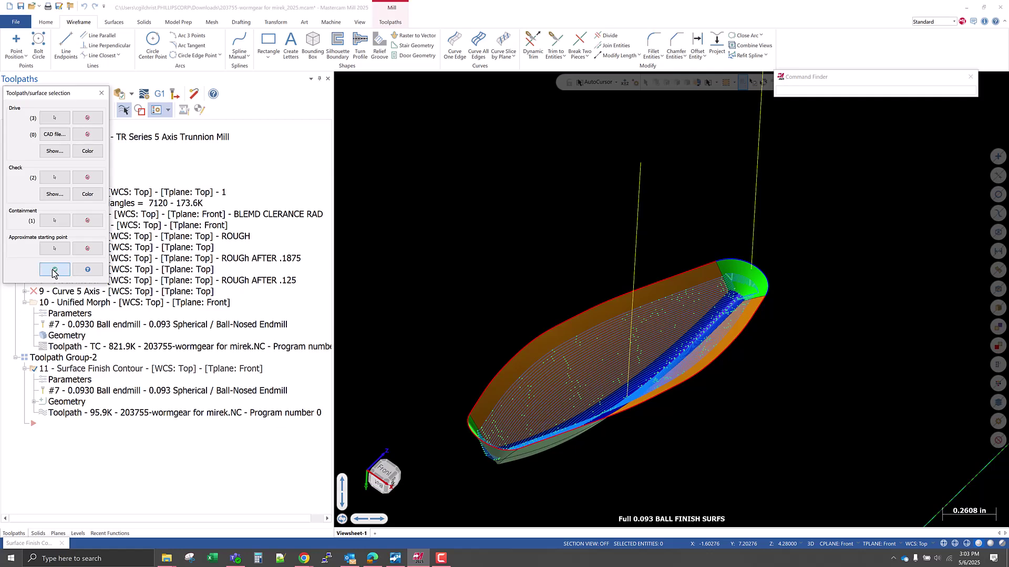
{"action": "left_click", "coordinate": [55, 270]}
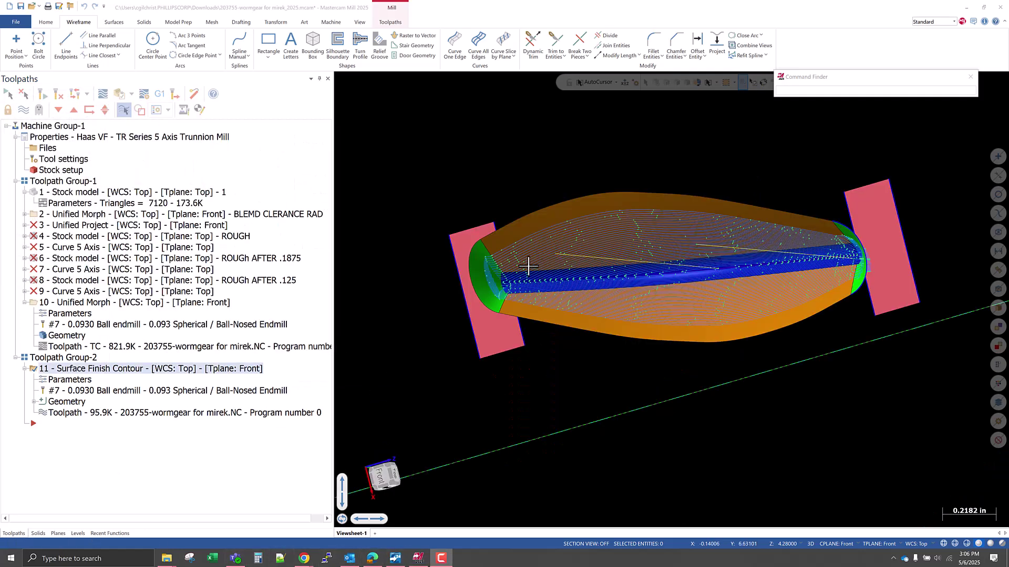
- Add the green end blends at both ends to the Surface Finish Contour's drive surfaces alongside the orange flanks and blue root
{"action": "scroll", "coordinate": [528, 266], "scroll_direction": "up", "scroll_amount": 8}
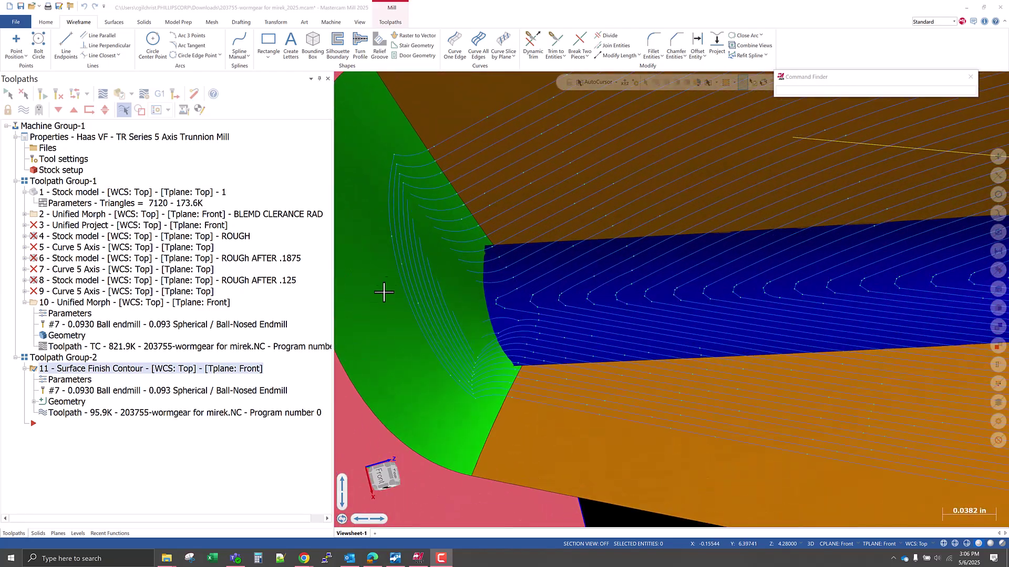
{"action": "scroll", "coordinate": [413, 268], "scroll_direction": "down", "scroll_amount": 3}
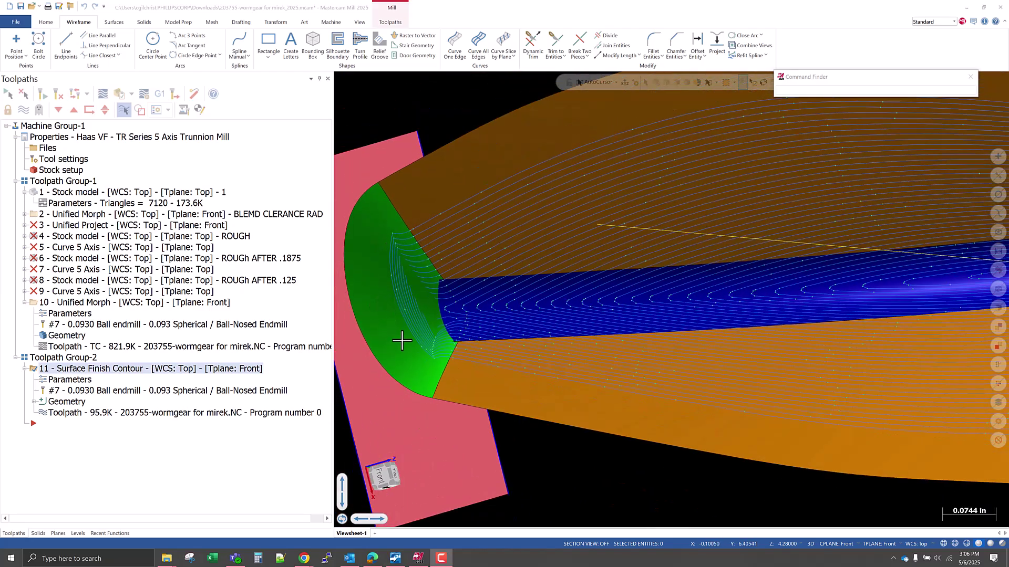
{"action": "scroll", "coordinate": [355, 262], "scroll_direction": "down", "scroll_amount": 3}
{"action": "mouse_move", "coordinate": [411, 306]}
{"action": "middle_mouse_down"}
{"action": "mouse_move", "coordinate": [423, 282]}
{"action": "mouse_move", "coordinate": [418, 293]}
{"action": "middle_mouse_up"}
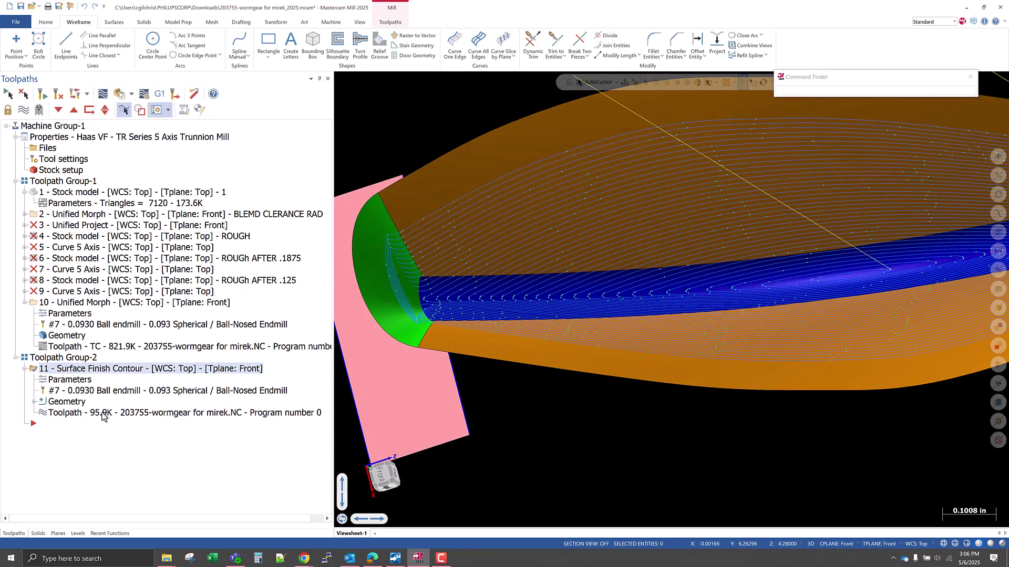
{"action": "left_click", "coordinate": [74, 383]}
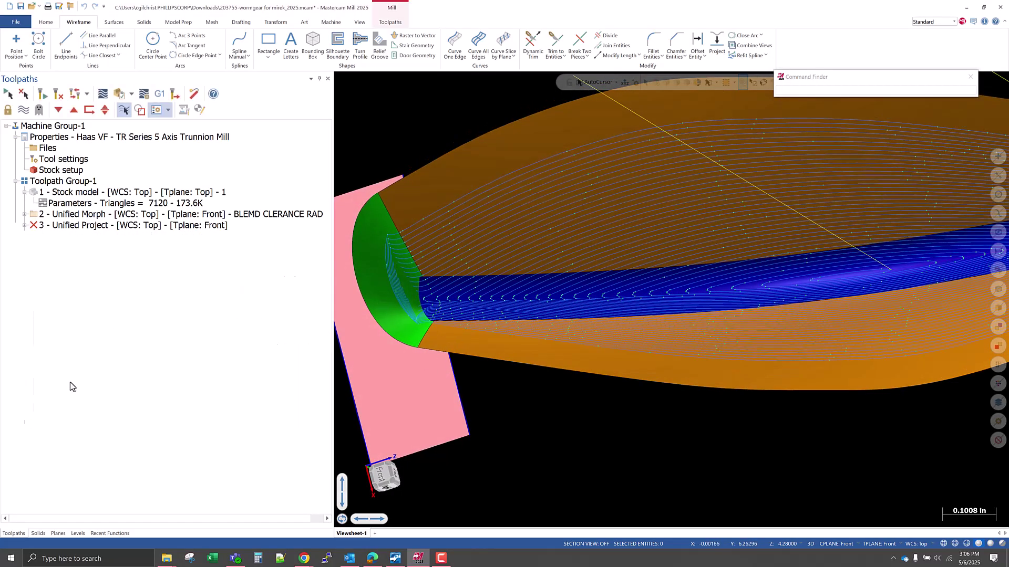
{"action": "left_click", "coordinate": [339, 158]}
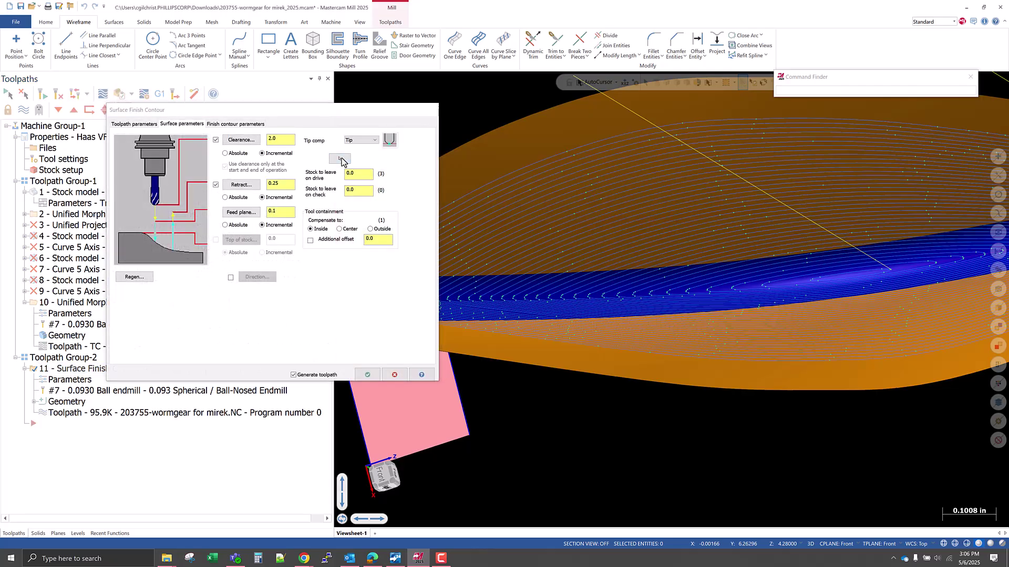
{"action": "left_click", "coordinate": [55, 119]}
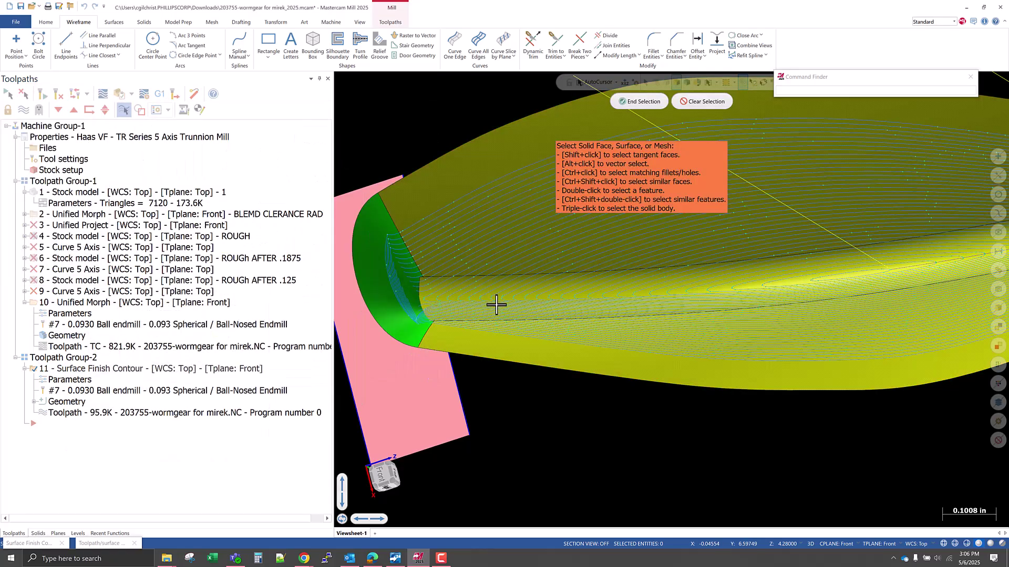
{"action": "scroll", "coordinate": [388, 315], "scroll_direction": "down", "scroll_amount": 4}
{"action": "scroll", "coordinate": [720, 276], "scroll_direction": "up", "scroll_amount": 5}
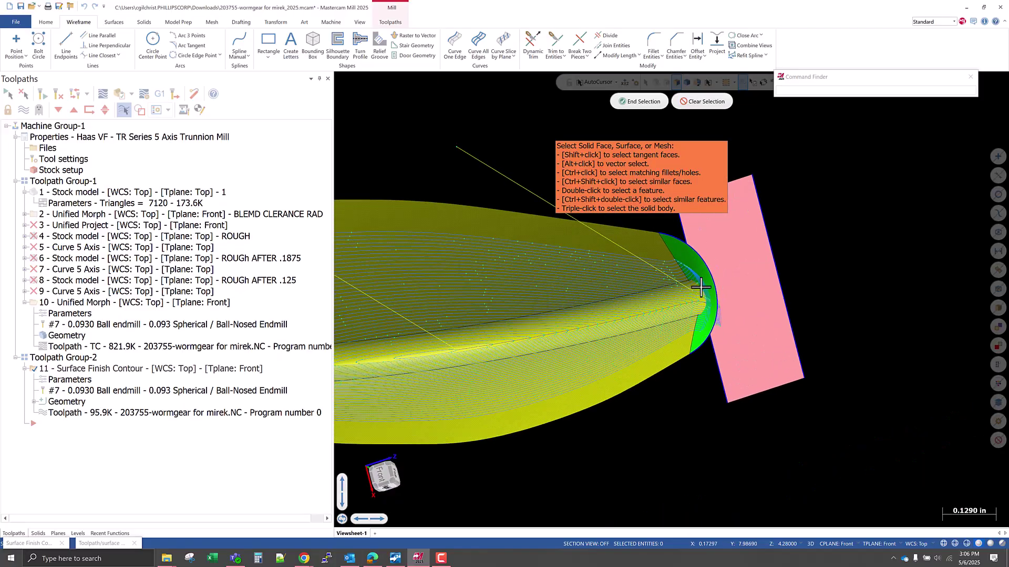
{"action": "left_click", "coordinate": [640, 102]}
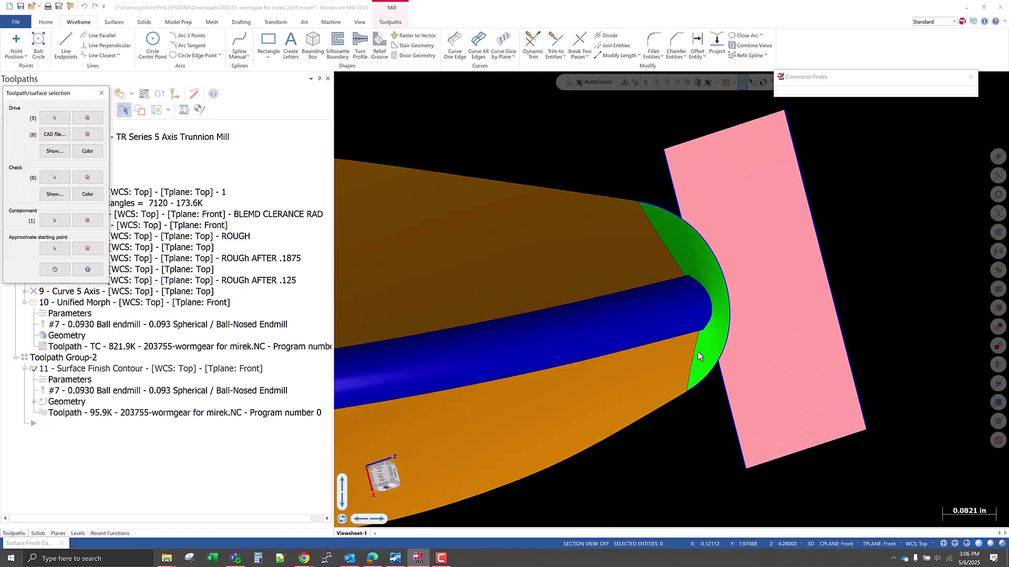
- Accept the revised surface selection, regenerate the Surface Finish Contour and examine its passes around the end blend
{"action": "left_click", "coordinate": [55, 270]}
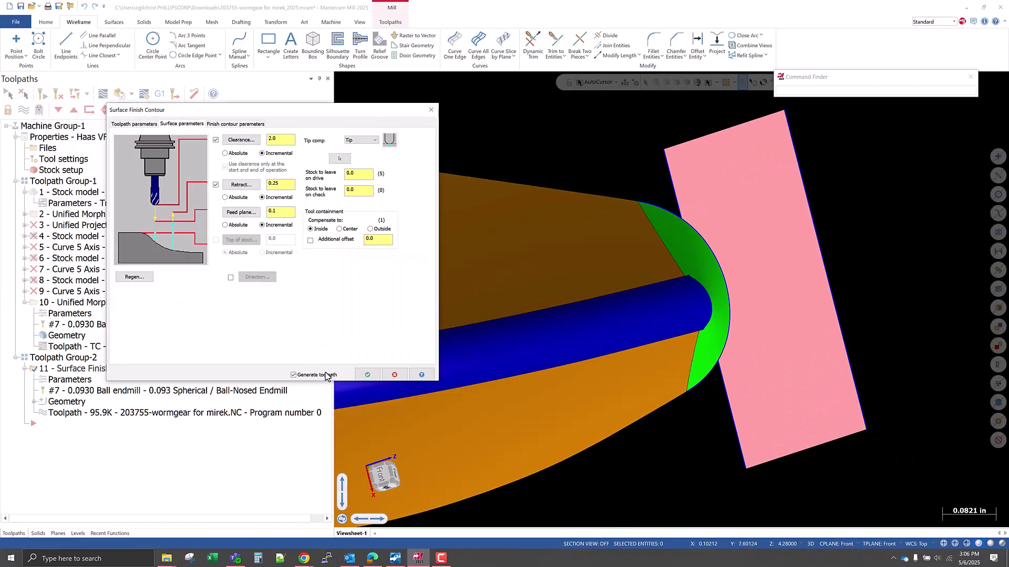
{"action": "left_click", "coordinate": [366, 376]}
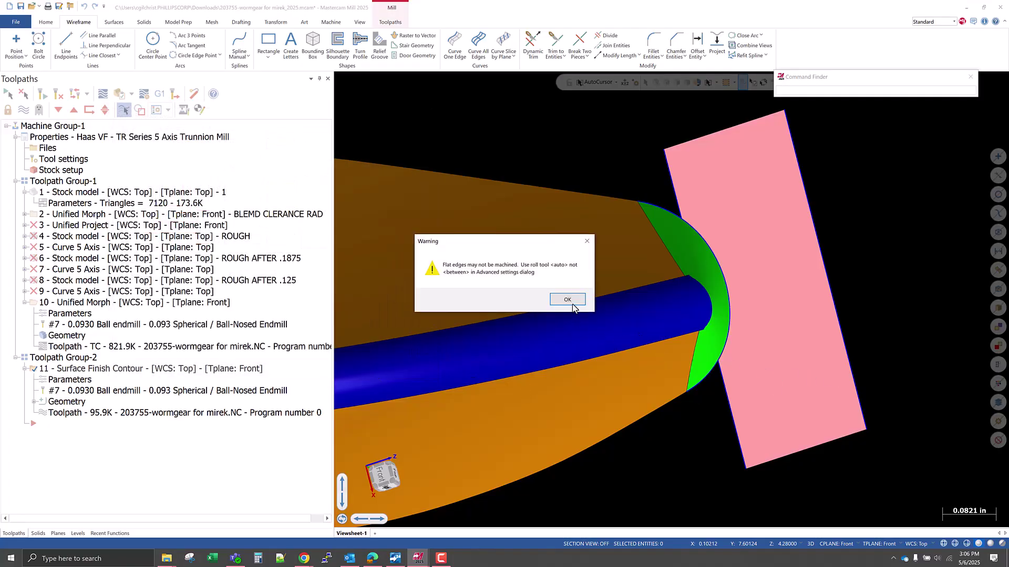
{"action": "left_click", "coordinate": [567, 299]}
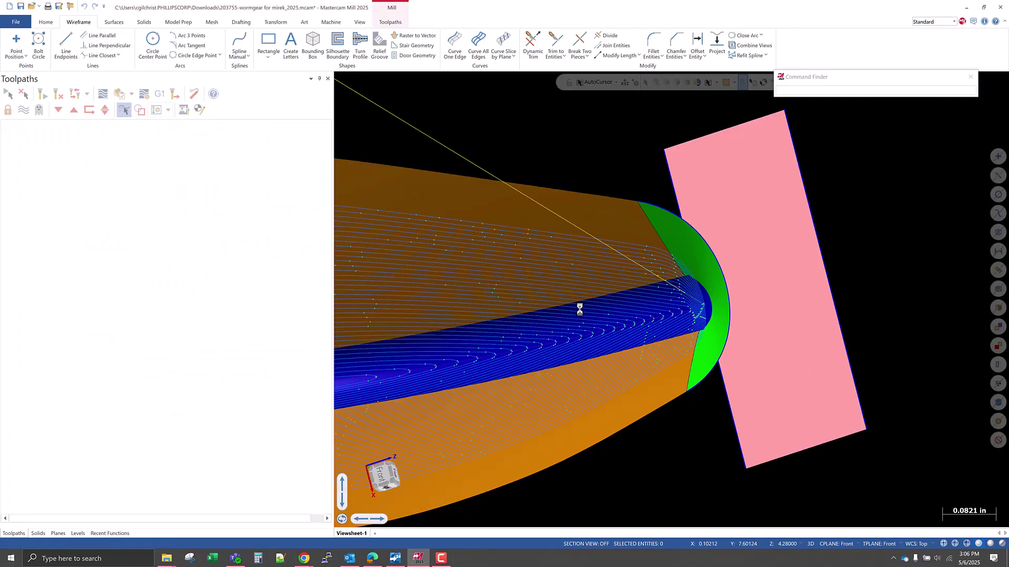
{"action": "middle_click_drag", "start_coordinate": [621, 332], "coordinate": [669, 317]}
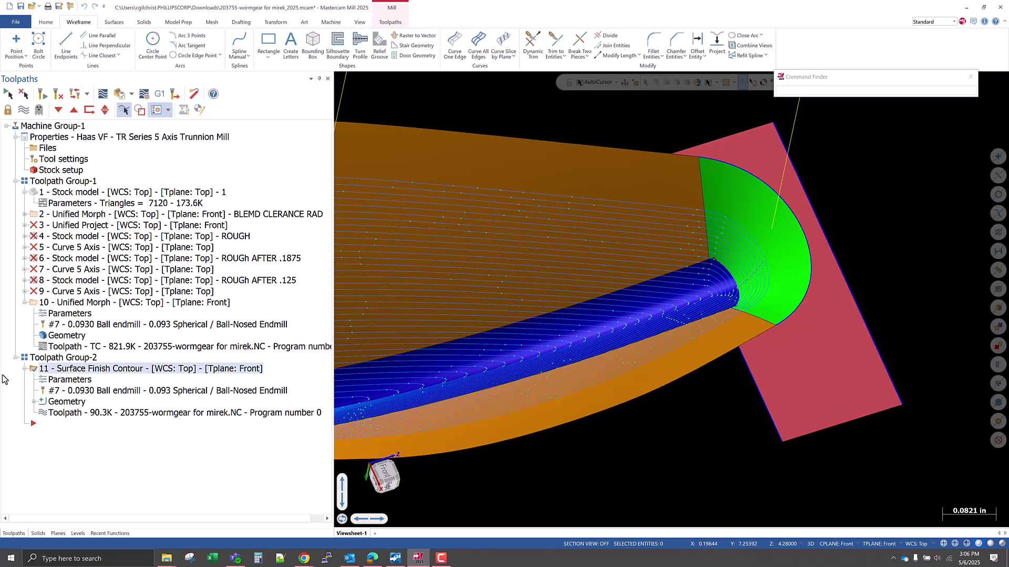
- Review the Surface Finish Contour's advanced edge-rolling settings, regenerate the toolpath and view the tooth gap from its side
{"action": "left_click", "coordinate": [72, 380]}
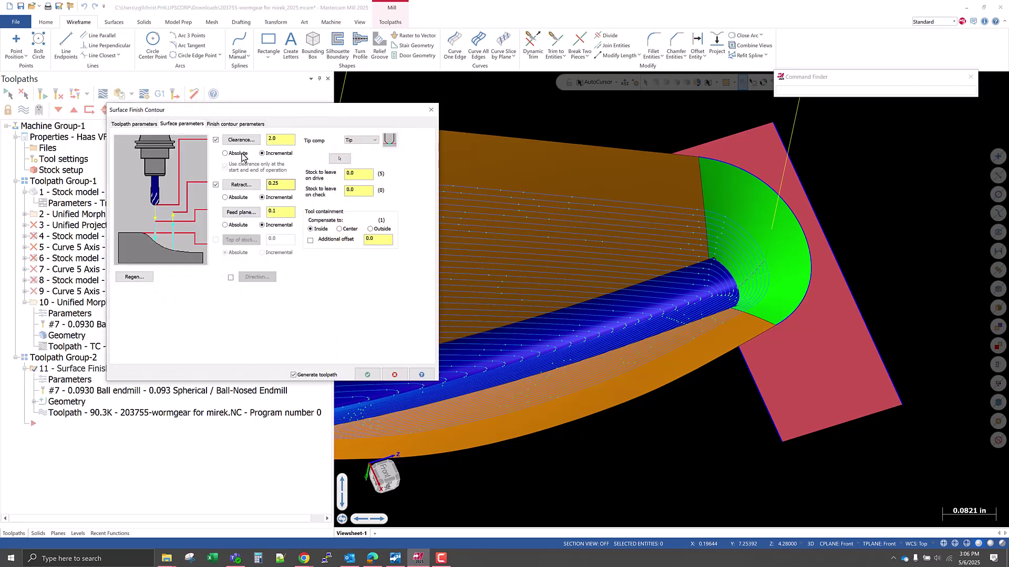
{"action": "left_click", "coordinate": [238, 125]}
{"action": "left_click", "coordinate": [350, 294]}
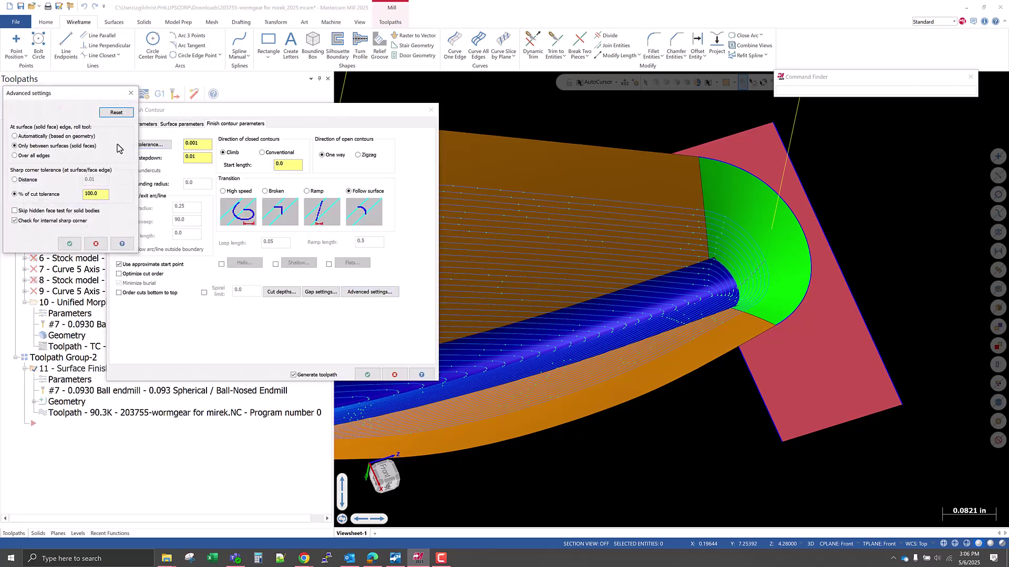
{"action": "left_click", "coordinate": [69, 243]}
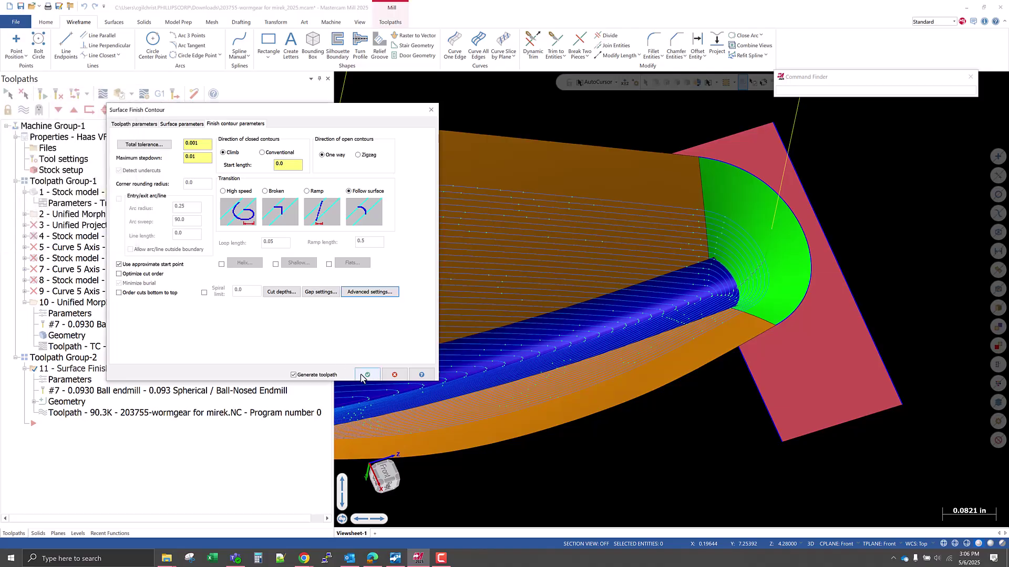
{"action": "left_click", "coordinate": [367, 375]}
{"action": "middle_click_drag", "start_coordinate": [693, 321], "coordinate": [688, 167]}
{"action": "middle_click_drag", "start_coordinate": [724, 252], "coordinate": [524, 244]}
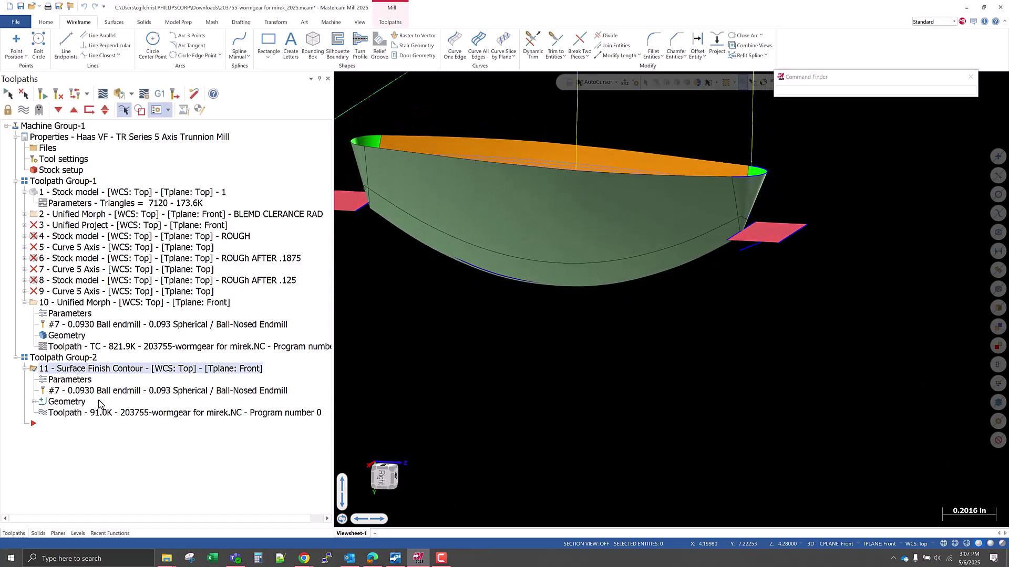
- Show only level 1 with the worm gear solid and examine how high the contour passes extend above the tooth gap
{"action": "left_click", "coordinate": [78, 533]}
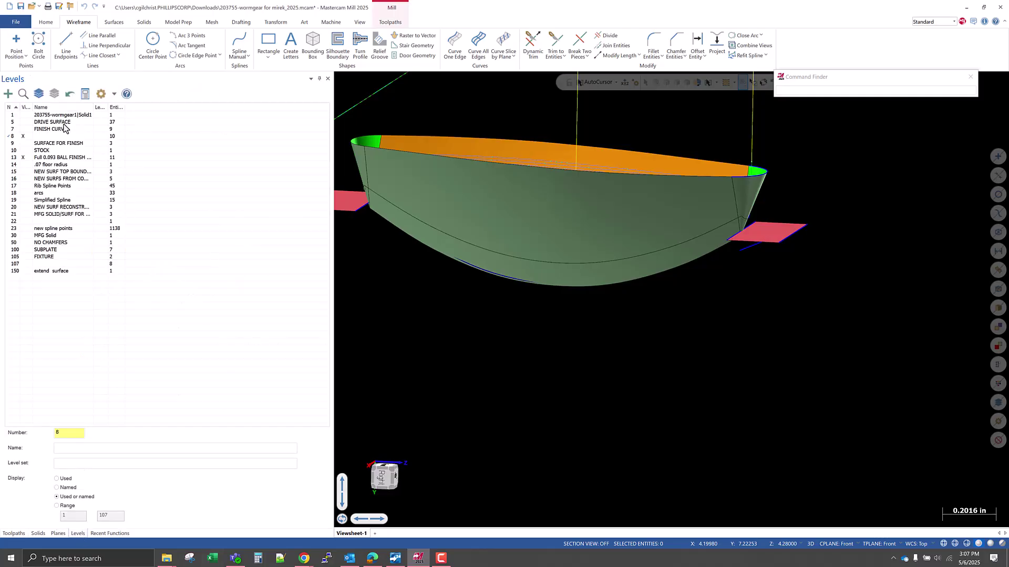
{"action": "left_click", "coordinate": [13, 115]}
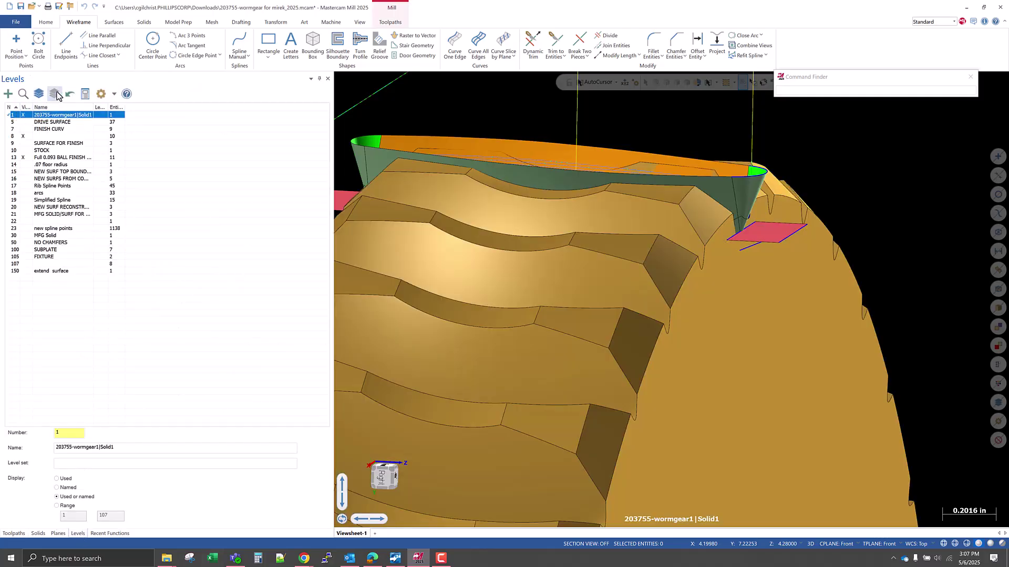
{"action": "left_click", "coordinate": [54, 94]}
{"action": "middle_click_drag", "start_coordinate": [723, 279], "coordinate": [620, 197]}
{"action": "scroll", "coordinate": [779, 173], "scroll_direction": "up", "scroll_amount": 3}
{"action": "scroll", "coordinate": [814, 199], "scroll_direction": "up", "scroll_amount": 2}
{"action": "scroll", "coordinate": [668, 200], "scroll_direction": "down", "scroll_amount": 2}
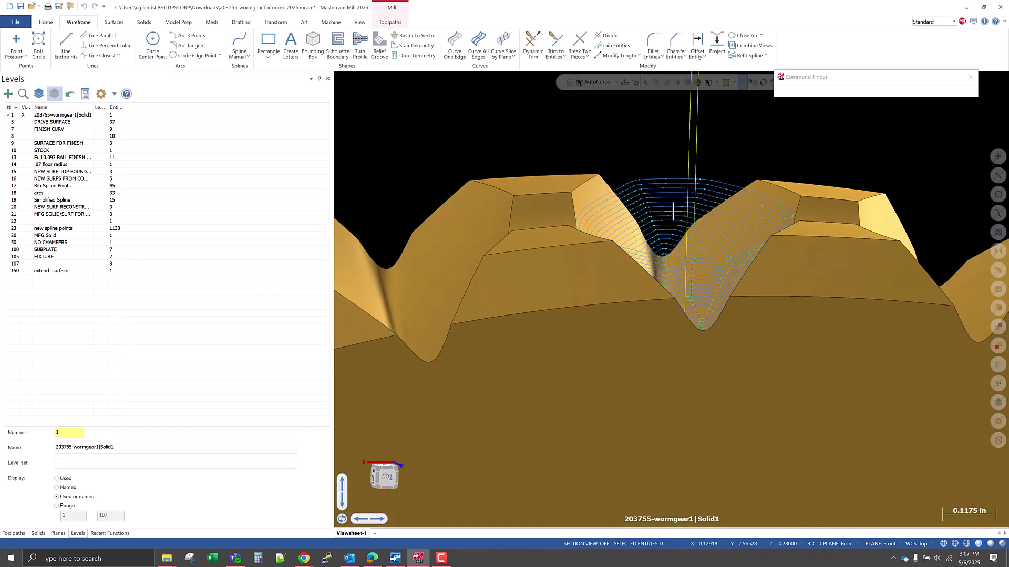
- Set the Surface Finish Contour's incremental adjustment to top cut to 0.065 and regenerate the toolpath
{"action": "left_click", "coordinate": [5, 534]}
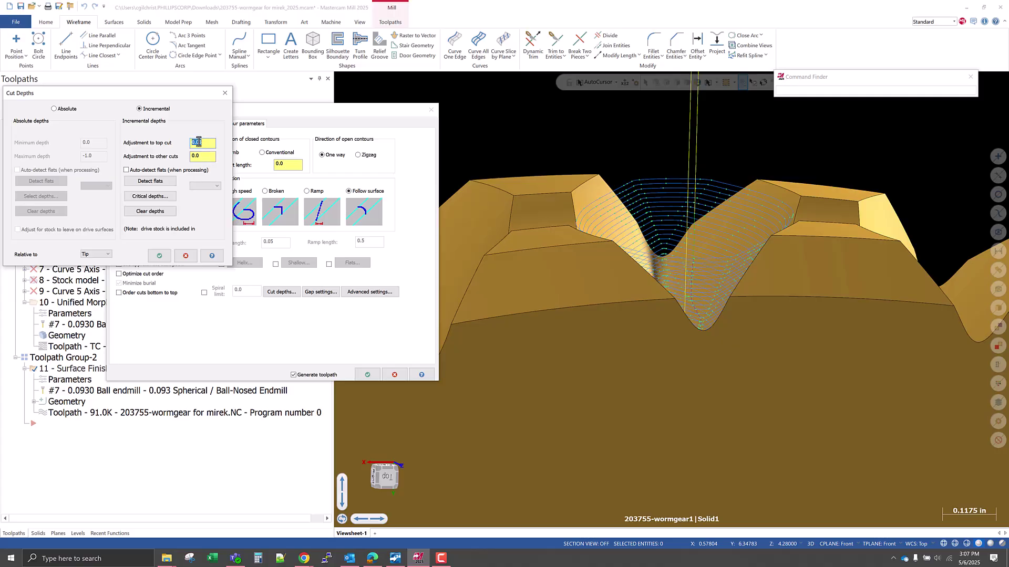
{"action": "left_click", "coordinate": [175, 258]}
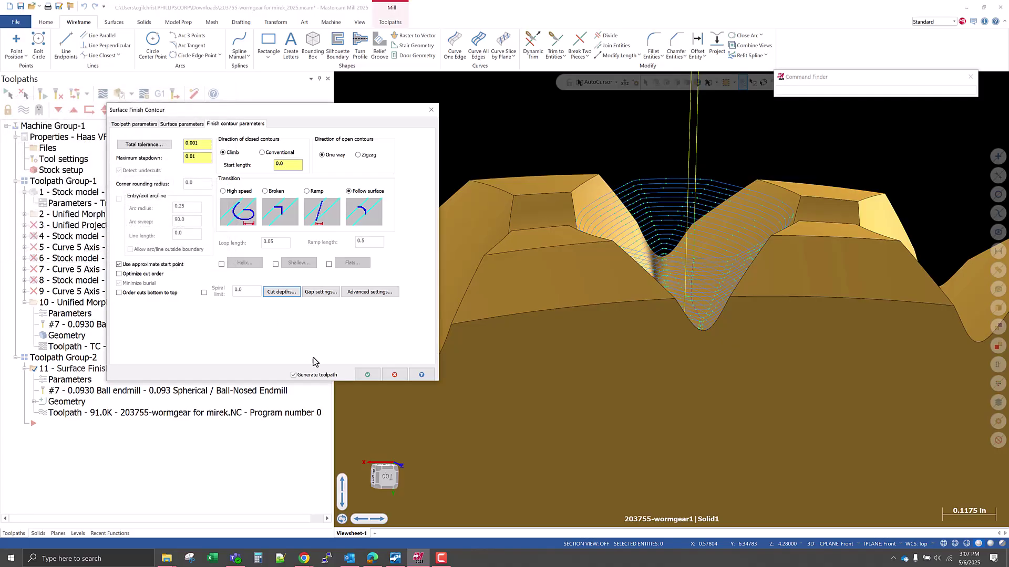
{"action": "left_click", "coordinate": [369, 375]}
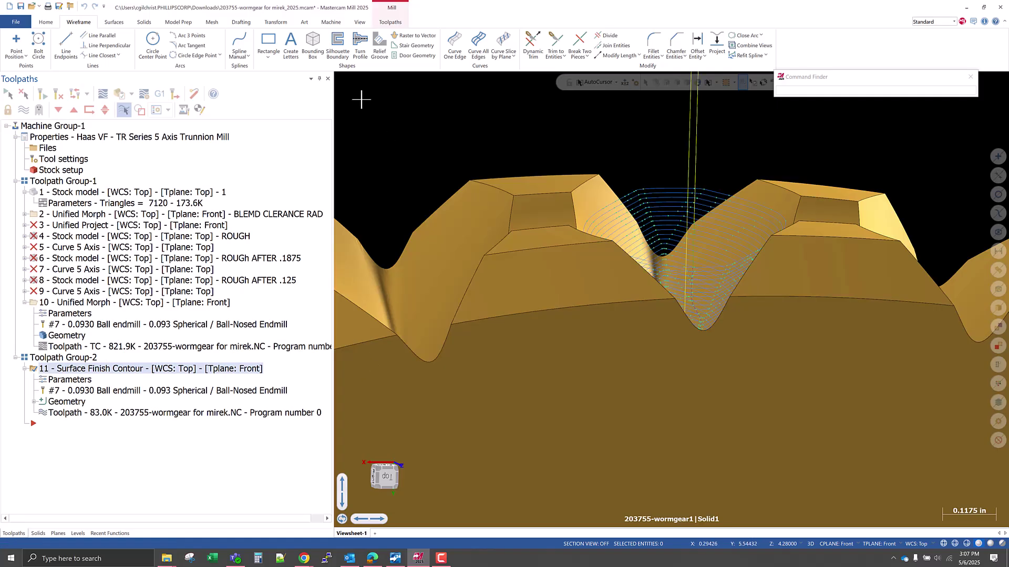
- Backplot the Surface Finish Contour and examine the ball endmill's position at the top of the tooth gap
{"action": "left_click", "coordinate": [179, 109]}
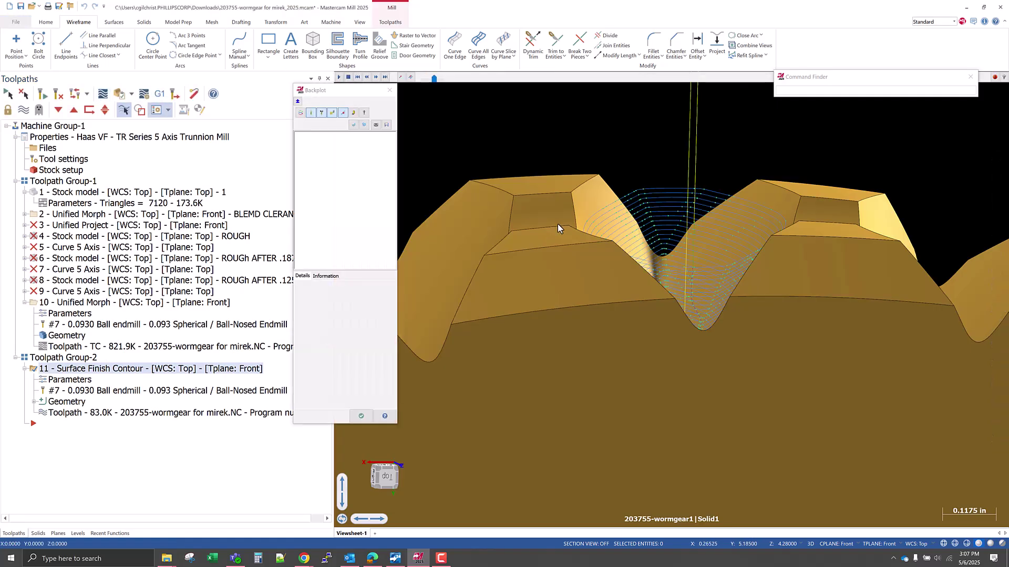
{"action": "middle_click_drag", "start_coordinate": [557, 224], "coordinate": [830, 232]}
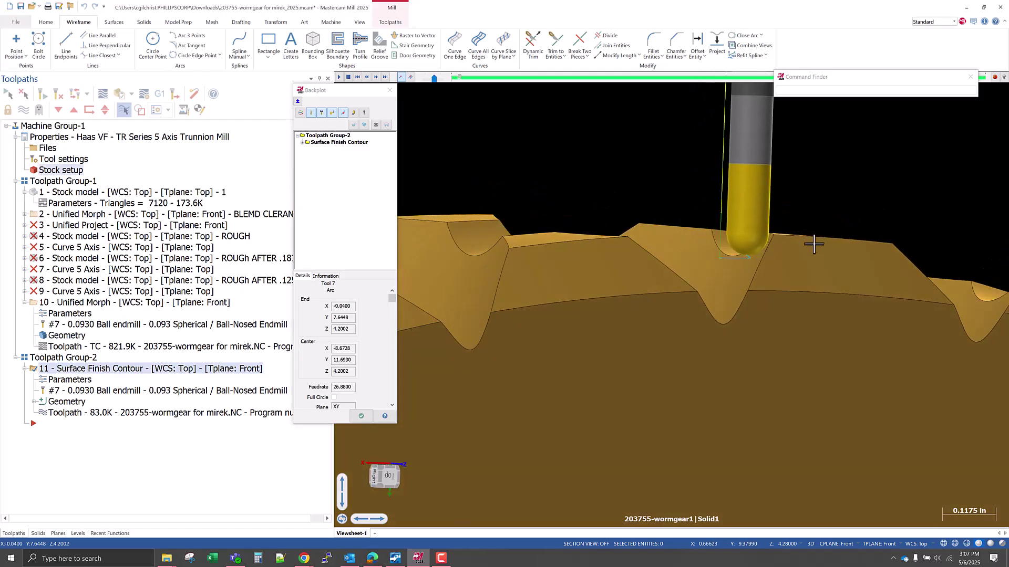
{"action": "middle_click_drag", "start_coordinate": [753, 257], "coordinate": [736, 261]}
{"action": "key", "text": "Escape"}
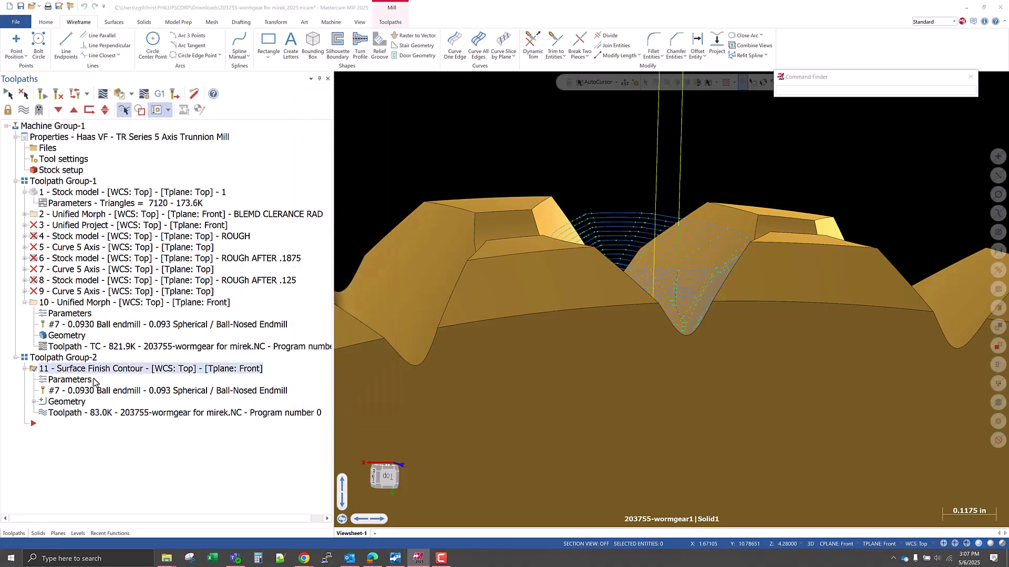
- Revise the Surface Finish Contour's incremental cut depth adjustment and regenerate the toolpath
{"action": "left_click", "coordinate": [78, 381]}
{"action": "left_click", "coordinate": [292, 294]}
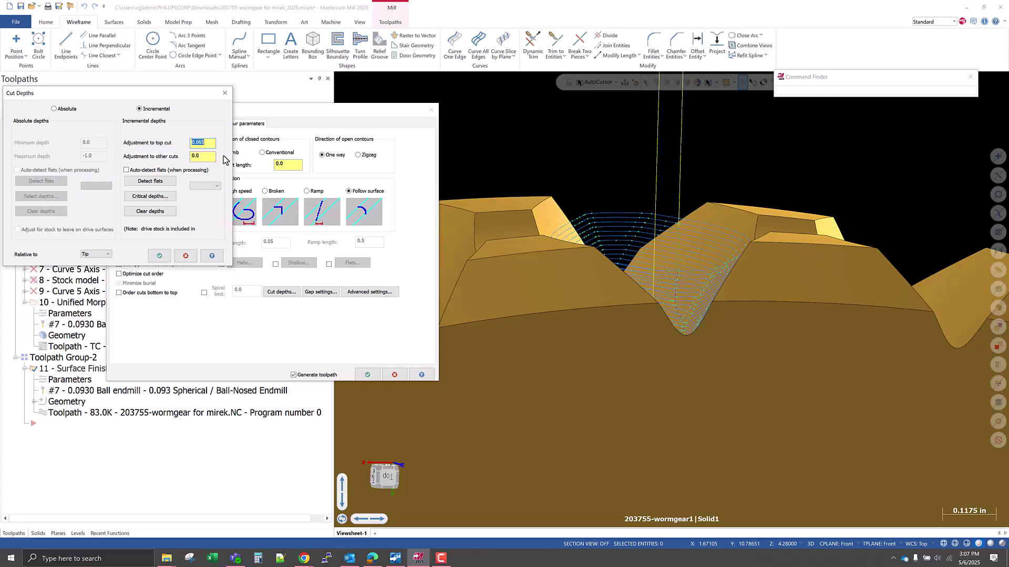
{"action": "left_click", "coordinate": [168, 256]}
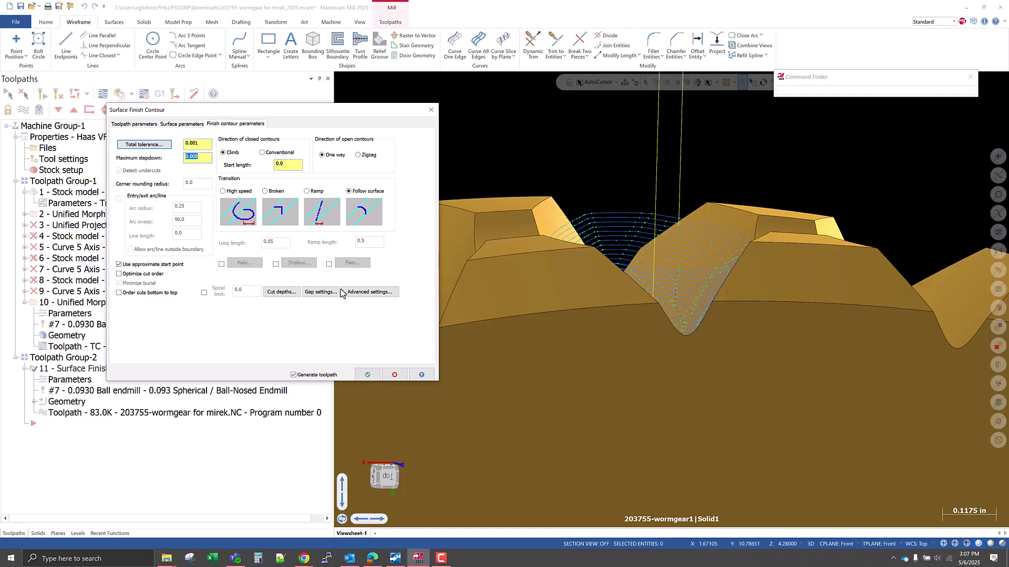
{"action": "left_click", "coordinate": [366, 375]}
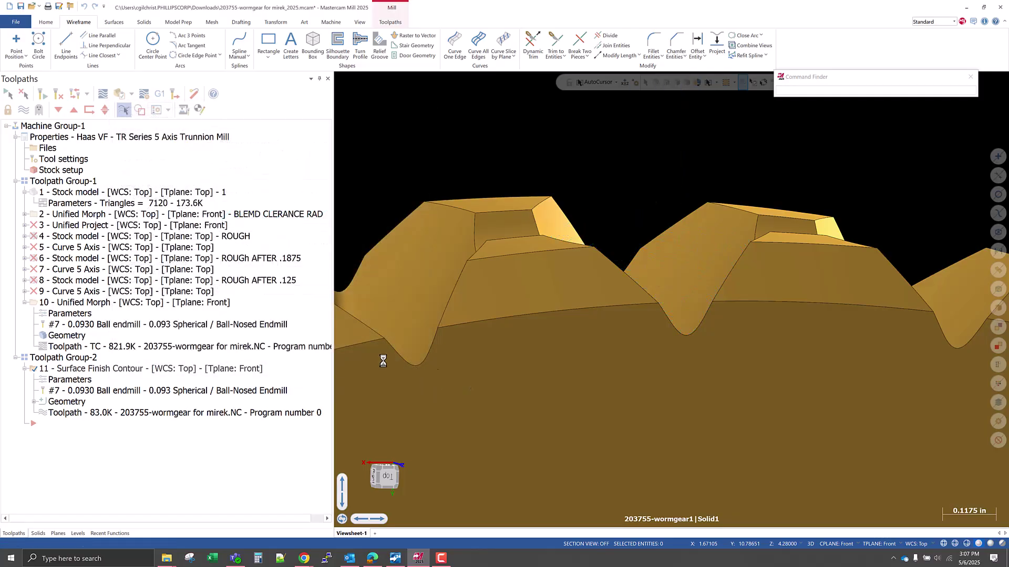
- Examine the regenerated contour passes at the end of the worm gear tooth gap from several angles
{"action": "middle_click_drag", "start_coordinate": [740, 303], "coordinate": [708, 410]}
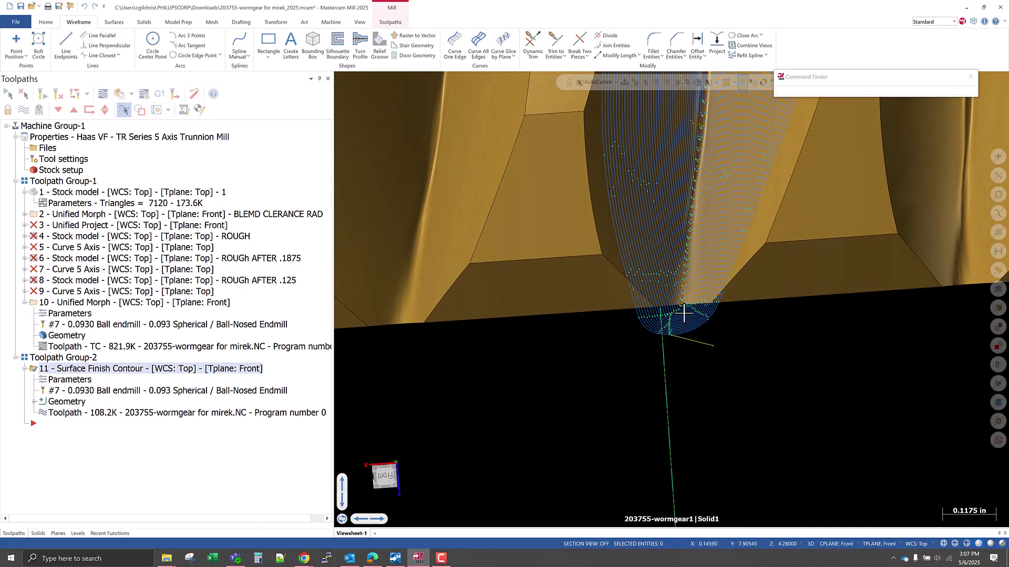
{"action": "middle_click_drag", "start_coordinate": [671, 300], "coordinate": [641, 360]}
{"action": "scroll", "coordinate": [642, 360], "scroll_direction": "down", "scroll_amount": 6}
{"action": "middle_click_drag", "start_coordinate": [701, 256], "coordinate": [635, 252]}
{"action": "scroll", "coordinate": [685, 241], "scroll_direction": "up", "scroll_amount": 7}
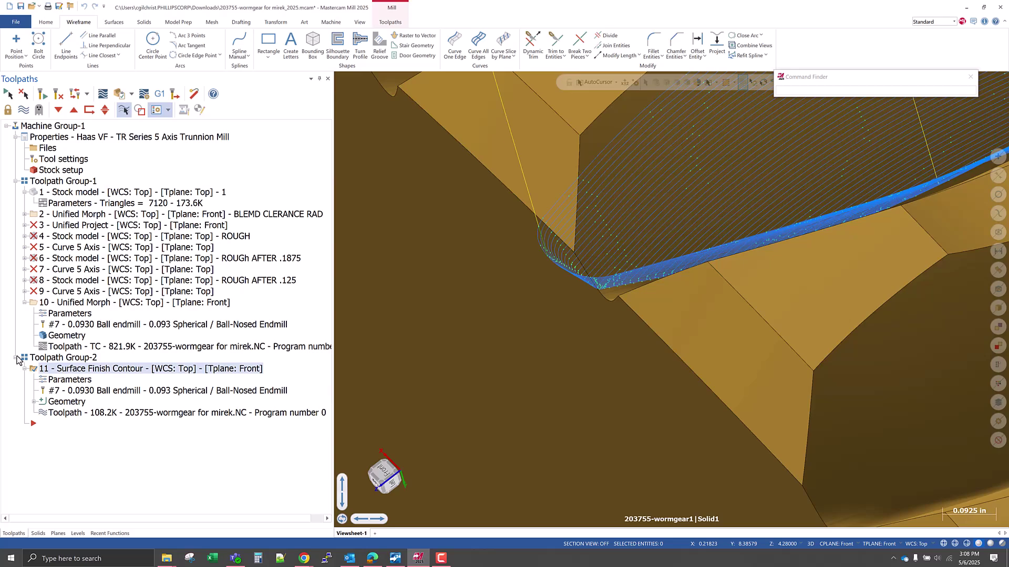
- Display operation 10, the Unified Morph, together with the Surface Finish Contour and compare both toolpaths on the gear
{"action": "left_click", "coordinate": [73, 306]}
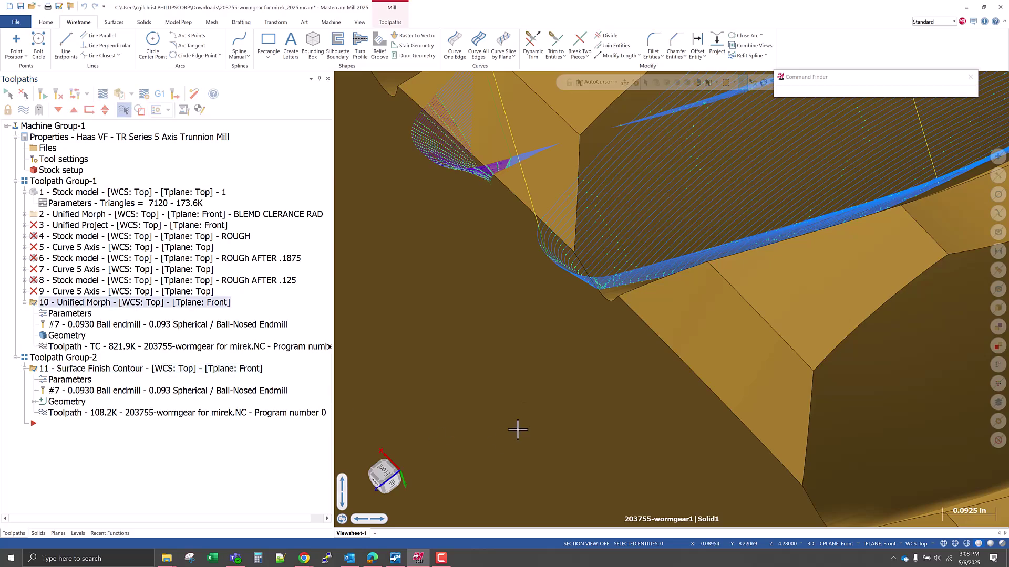
{"action": "scroll", "coordinate": [522, 385], "scroll_direction": "down", "scroll_amount": 4}
{"action": "middle_click_drag", "start_coordinate": [536, 325], "coordinate": [530, 207]}
{"action": "scroll", "coordinate": [546, 170], "scroll_direction": "up", "scroll_amount": 3}
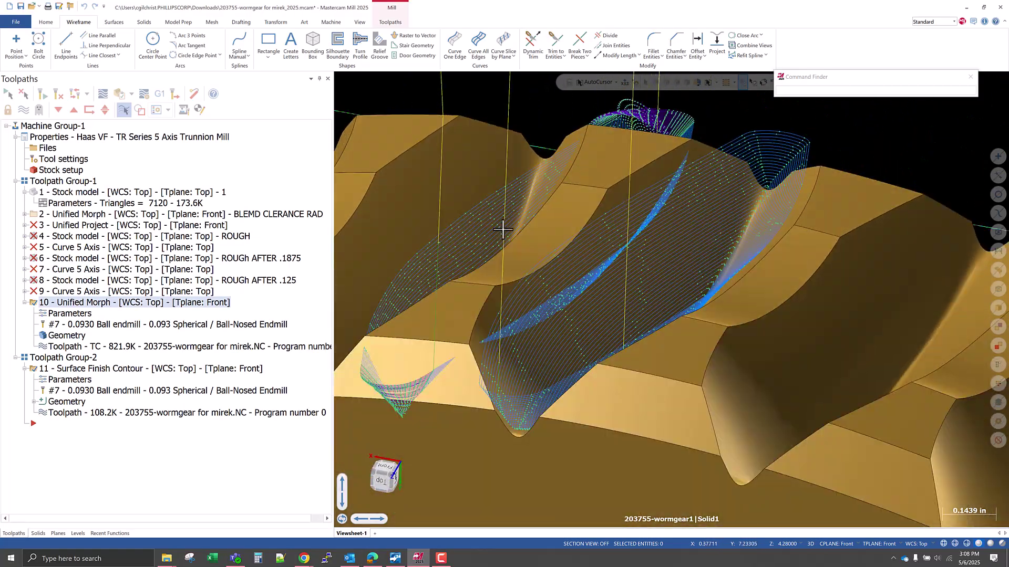
{"action": "scroll", "coordinate": [481, 224], "scroll_direction": "down", "scroll_amount": 2}
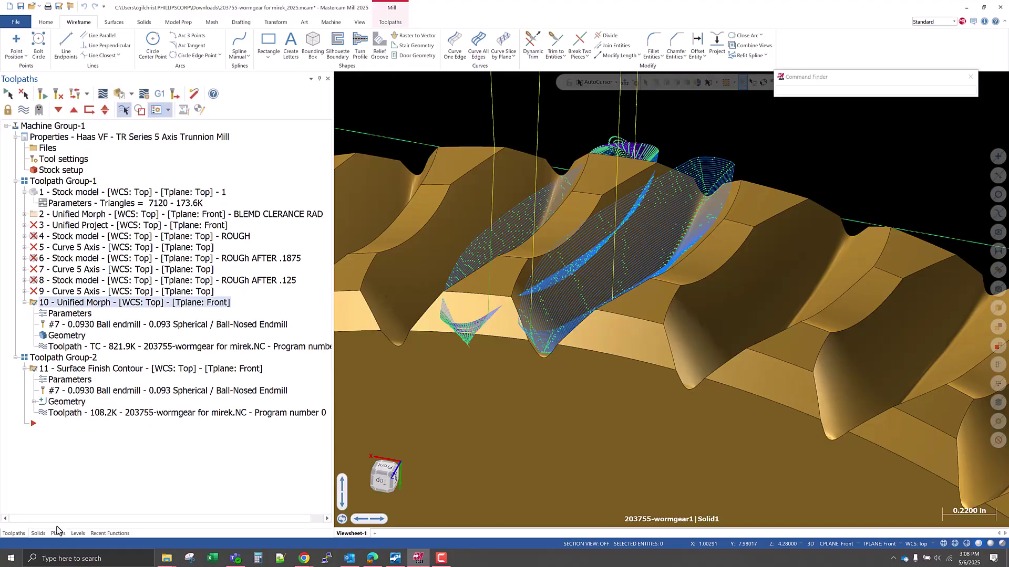
- Make level 8 the main level and hide level 1 with the worm gear solid
{"action": "left_click", "coordinate": [74, 534]}
{"action": "left_click", "coordinate": [25, 115]}
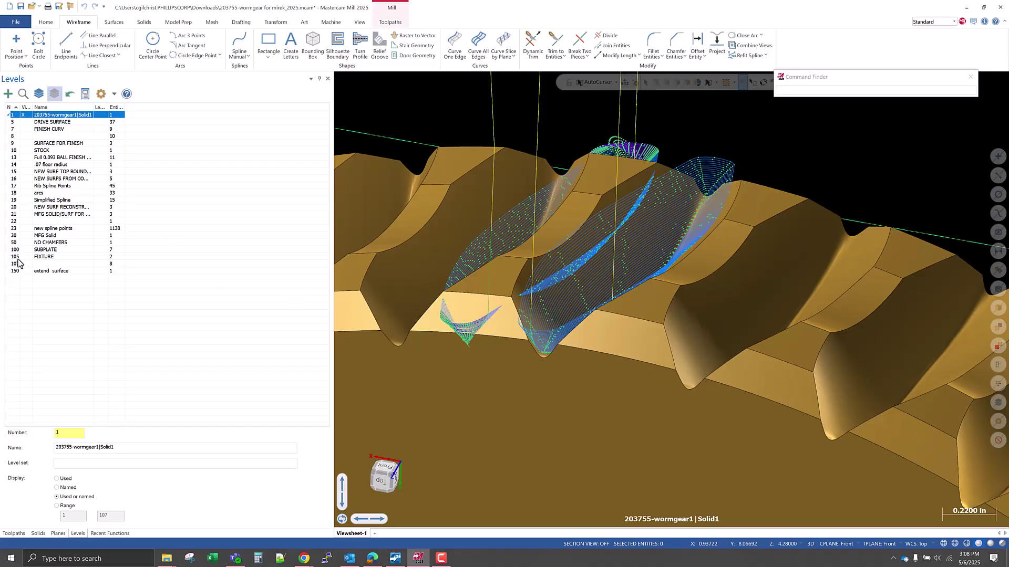
{"action": "left_click", "coordinate": [11, 136]}
{"action": "left_click", "coordinate": [22, 114]}
{"action": "middle_click_drag", "start_coordinate": [566, 305], "coordinate": [602, 325]}
{"action": "scroll", "coordinate": [357, 351], "scroll_direction": "down", "scroll_amount": 1}
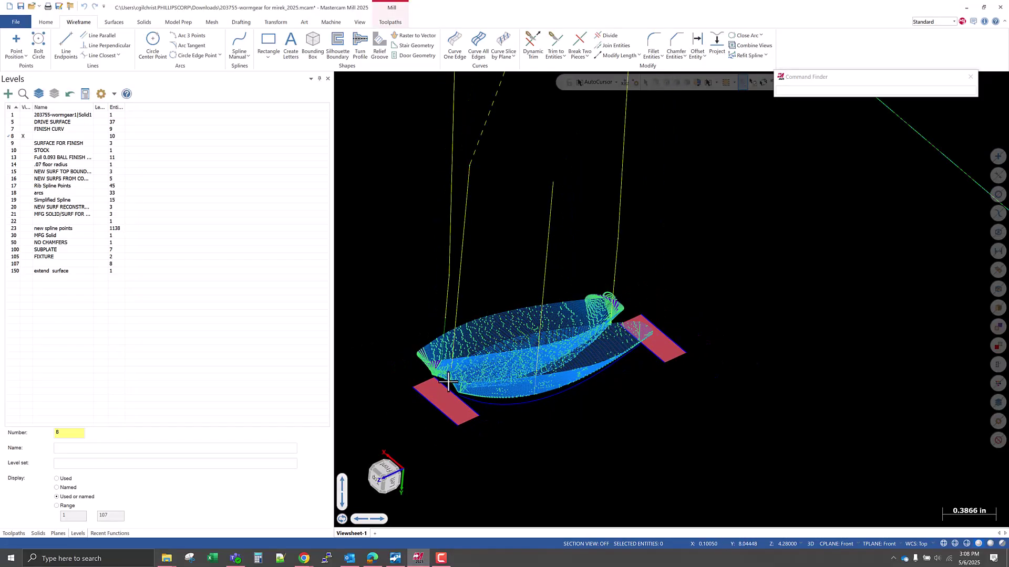
- Examine how the Unified Morph and Surface Finish Contour passes run at the ends near the red surfaces
{"action": "scroll", "coordinate": [455, 368], "scroll_direction": "up", "scroll_amount": 5}
{"action": "scroll", "coordinate": [519, 400], "scroll_direction": "down", "scroll_amount": 4}
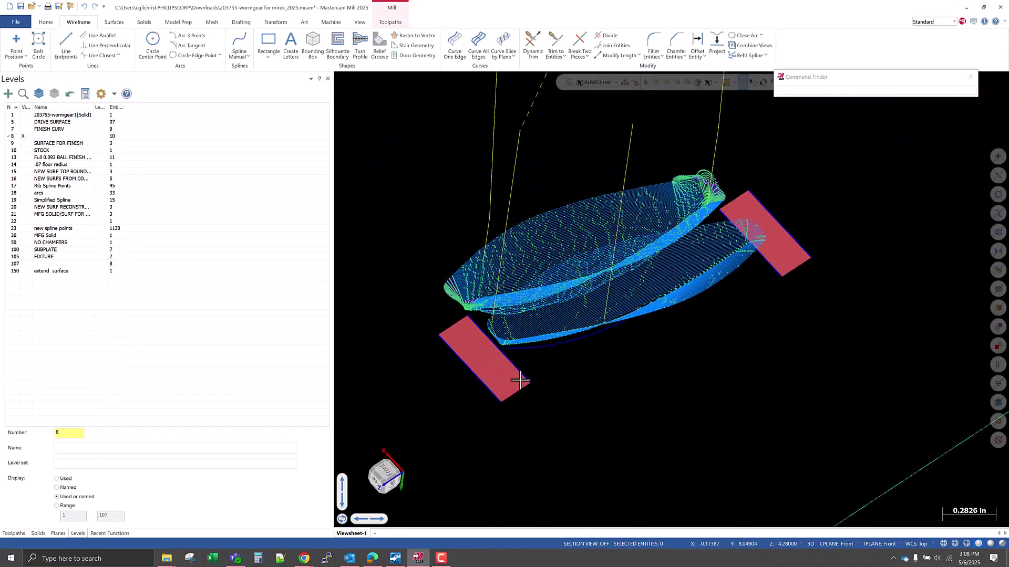
{"action": "scroll", "coordinate": [474, 257], "scroll_direction": "up", "scroll_amount": 7}
{"action": "middle_click_drag", "start_coordinate": [477, 288], "coordinate": [519, 315]}
{"action": "scroll", "coordinate": [484, 259], "scroll_direction": "down", "scroll_amount": 6}
{"action": "scroll", "coordinate": [457, 294], "scroll_direction": "up", "scroll_amount": 5}
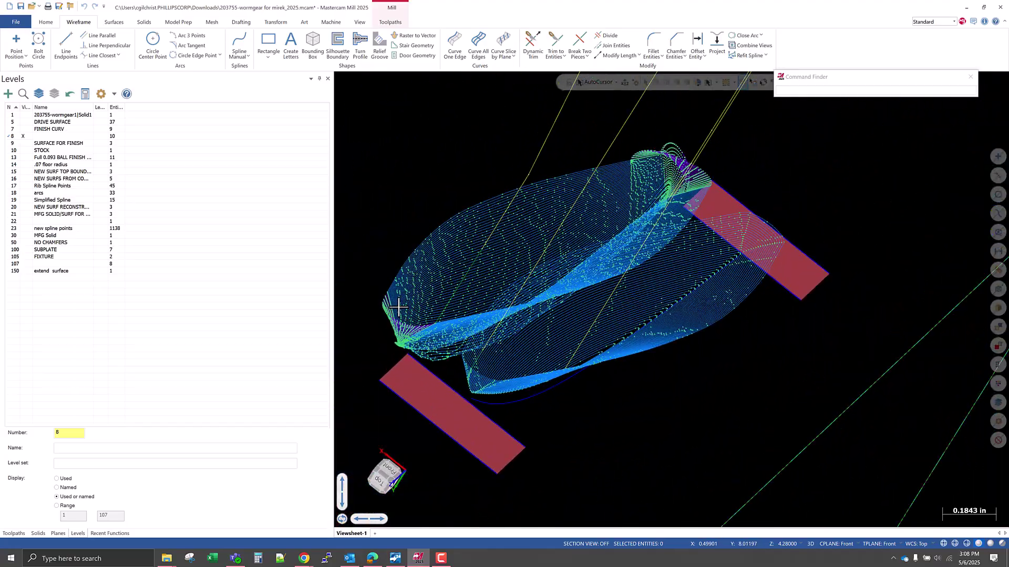
{"action": "middle_click_drag", "start_coordinate": [426, 358], "coordinate": [427, 363]}
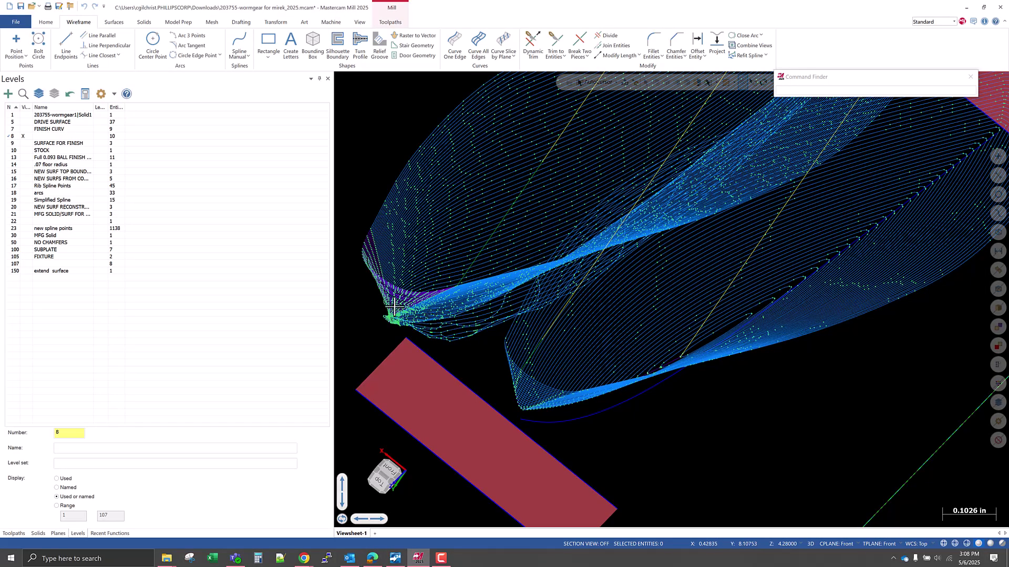
{"action": "scroll", "coordinate": [389, 290], "scroll_direction": "down", "scroll_amount": 3}
{"action": "scroll", "coordinate": [506, 303], "scroll_direction": "up", "scroll_amount": 1}
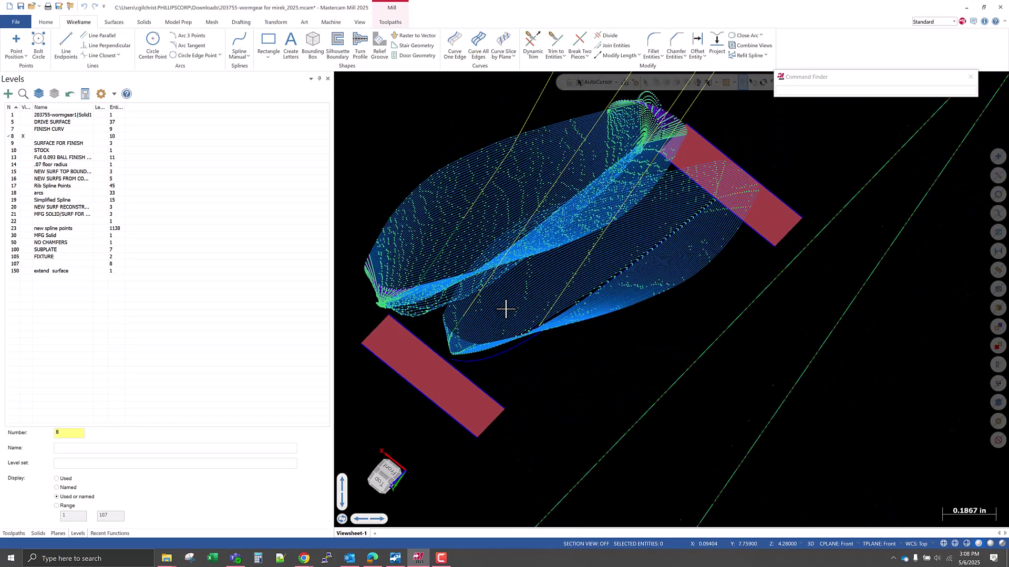
- Display only the Surface Finish Contour toolpath and inspect its passes against the level 8 geometry
{"action": "left_click", "coordinate": [14, 533]}
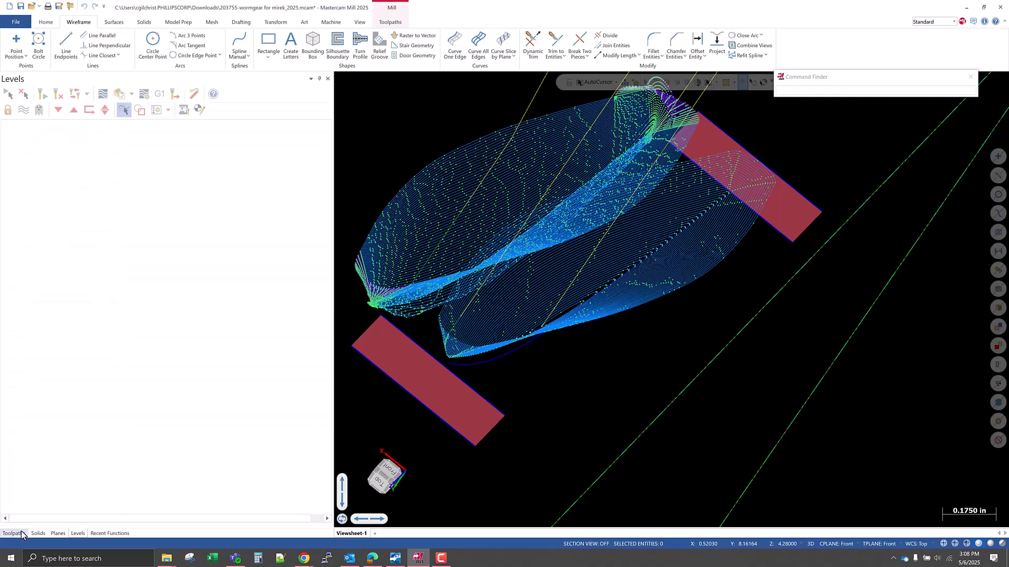
{"action": "left_click", "coordinate": [53, 371]}
{"action": "middle_click_drag", "start_coordinate": [664, 288], "coordinate": [590, 345]}
{"action": "scroll", "coordinate": [590, 345], "scroll_direction": "up", "scroll_amount": 4}
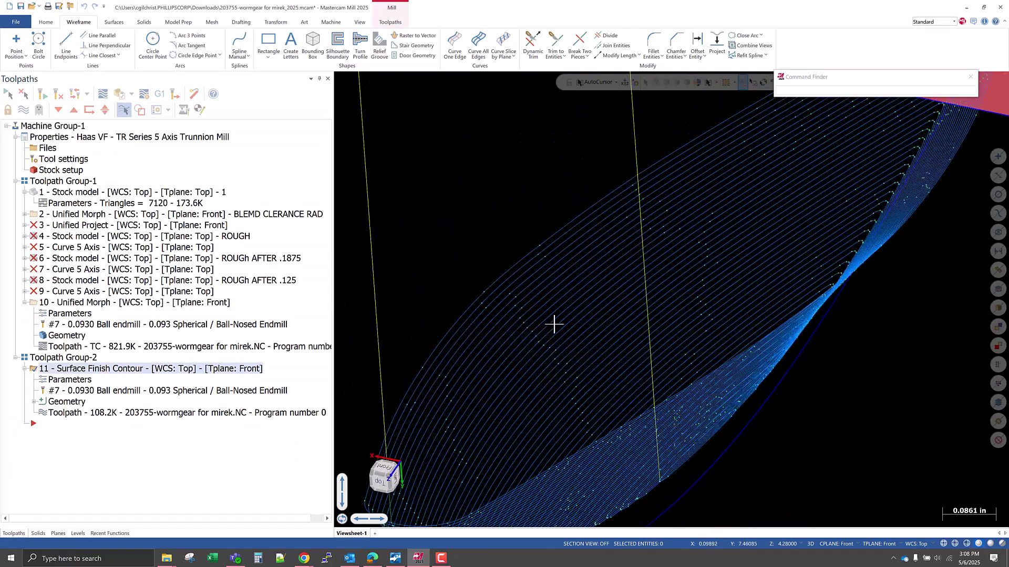
{"action": "scroll", "coordinate": [554, 248], "scroll_direction": "down", "scroll_amount": 3}
- Backplot the Surface Finish Contour's first passes and examine the tool's moves around the contour
{"action": "left_click", "coordinate": [107, 98]}
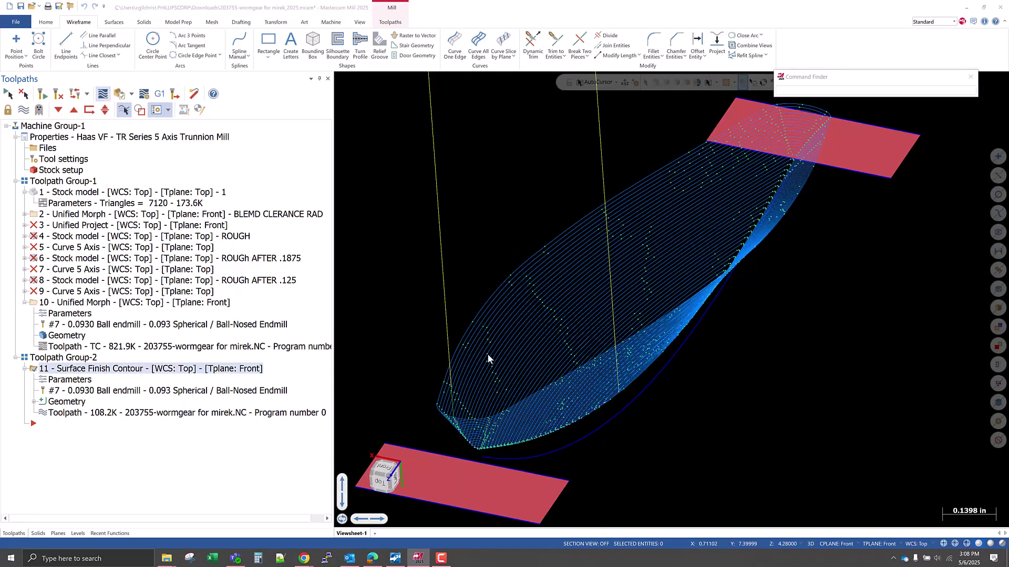
{"action": "scroll", "coordinate": [488, 355], "scroll_direction": "down", "scroll_amount": 2}
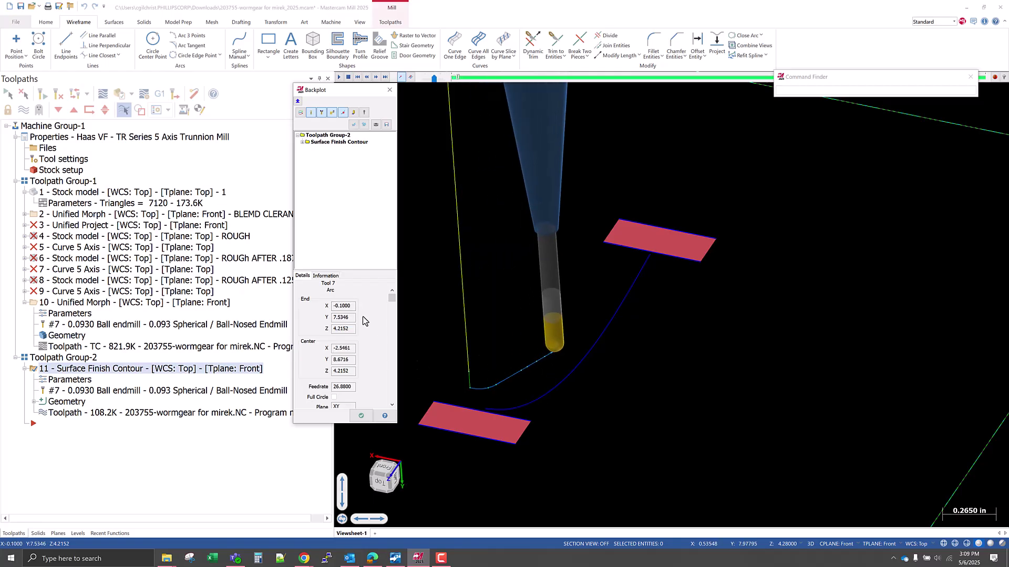
{"action": "middle_click_drag", "start_coordinate": [534, 356], "coordinate": [547, 388]}
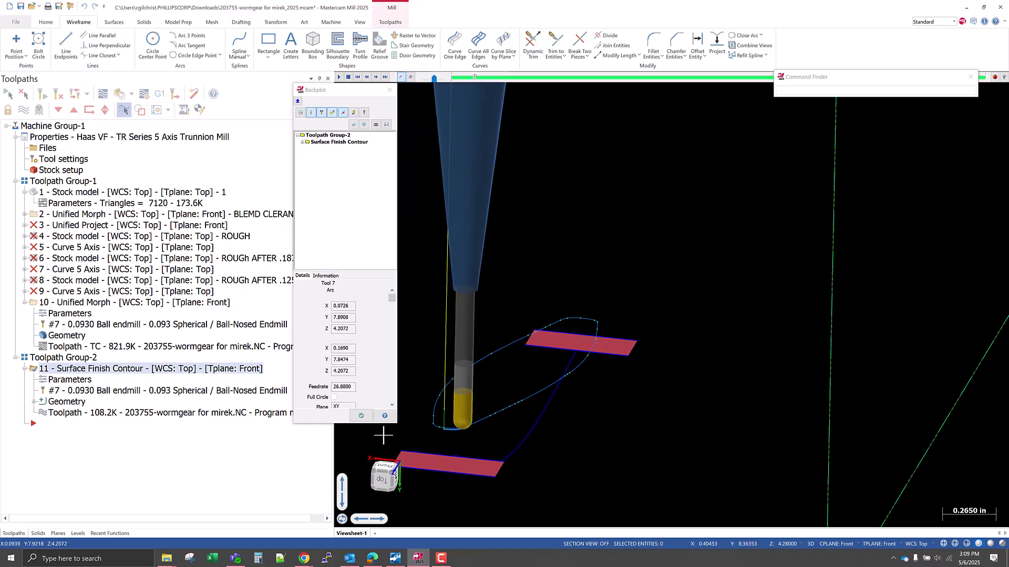
{"action": "left_click", "coordinate": [361, 416]}
- Set the Surface Finish Contour's total tolerance to 0.002 and regenerate the toolpath
{"action": "left_click", "coordinate": [70, 379]}
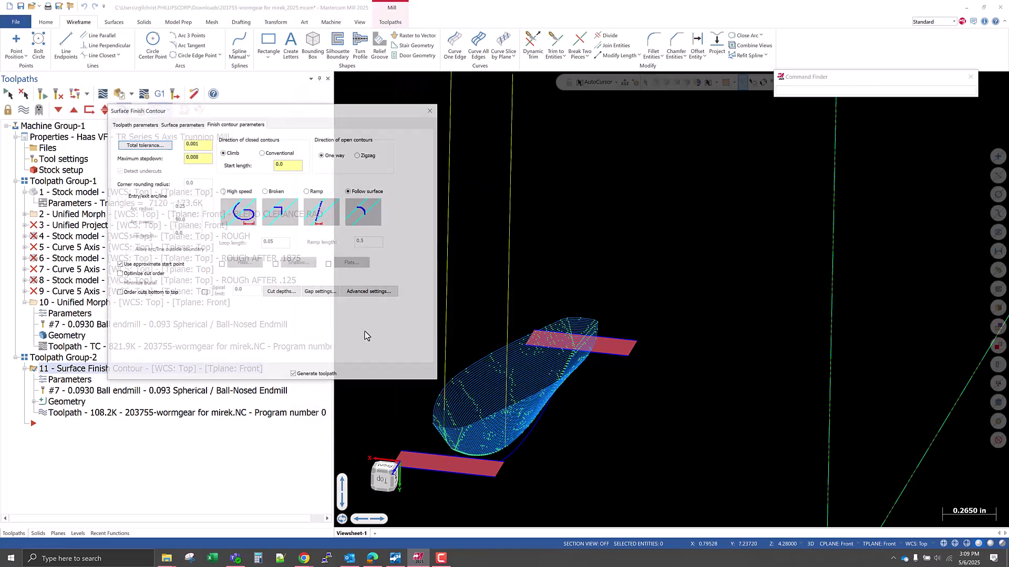
{"action": "left_click", "coordinate": [144, 145]}
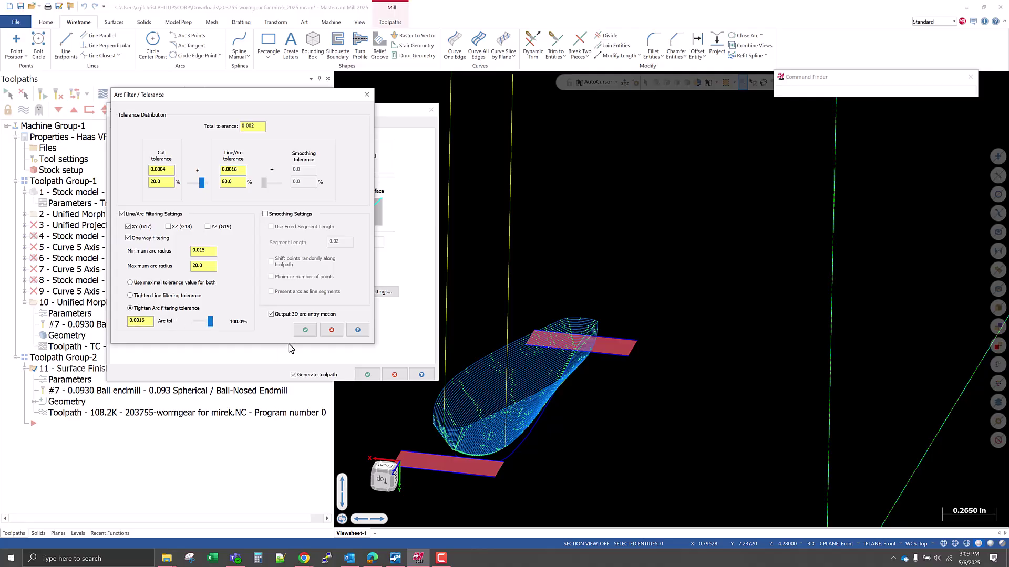
{"action": "left_click", "coordinate": [305, 330]}
{"action": "left_click", "coordinate": [367, 375]}
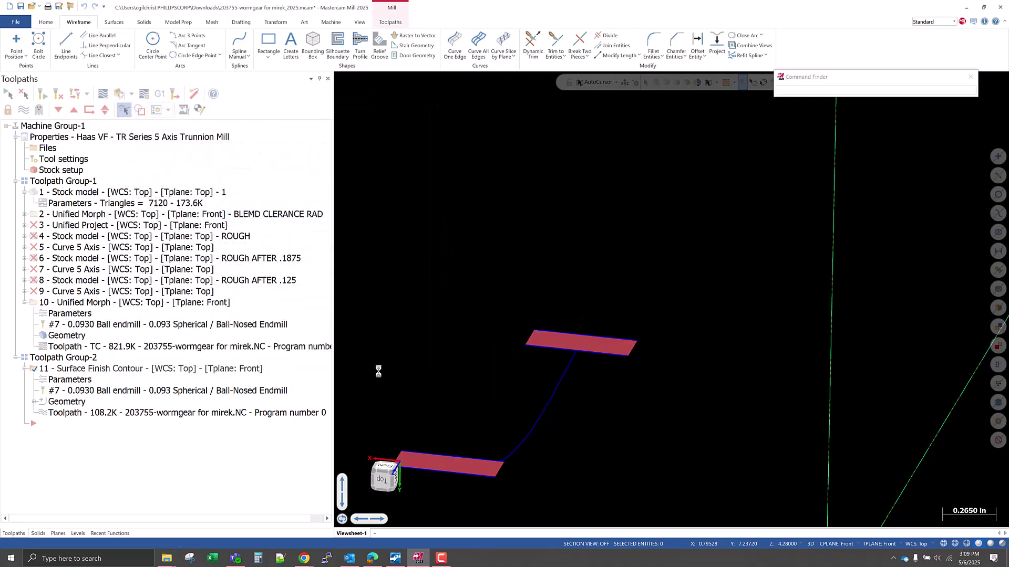
- Inspect the regenerated contour passes and backplot them to check the tool's arc and line moves
{"action": "scroll", "coordinate": [553, 388], "scroll_direction": "up", "scroll_amount": 5}
{"action": "scroll", "coordinate": [577, 381], "scroll_direction": "down", "scroll_amount": 3}
{"action": "middle_click_drag", "start_coordinate": [575, 408], "coordinate": [540, 409]}
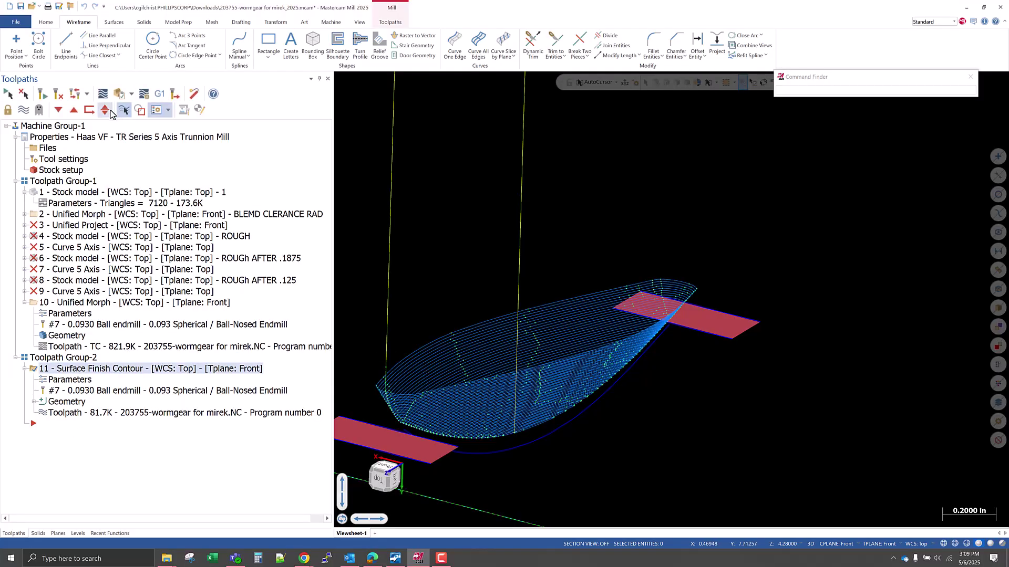
{"action": "left_click", "coordinate": [123, 110]}
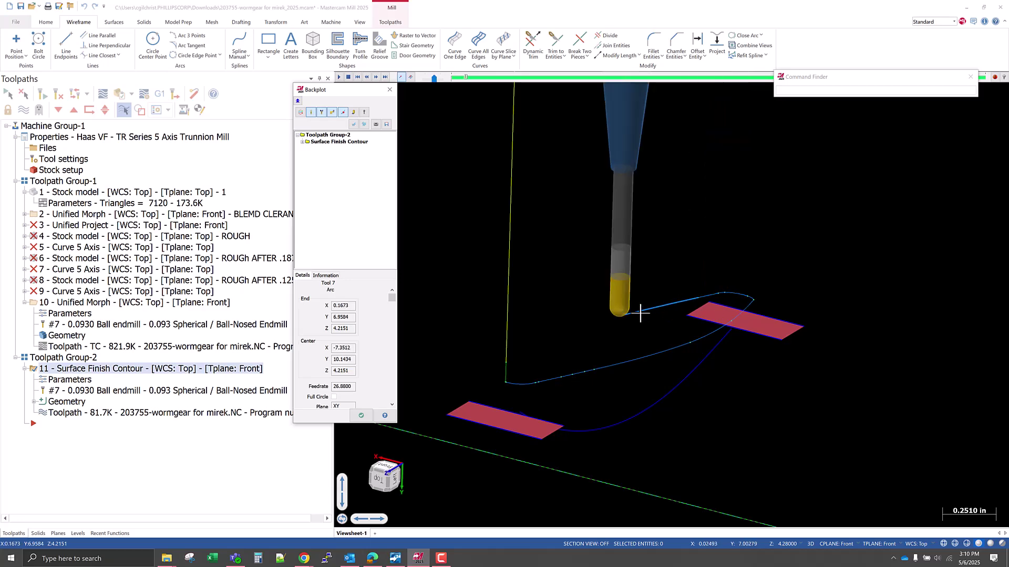
{"action": "scroll", "coordinate": [648, 269], "scroll_direction": "down", "scroll_amount": 3}
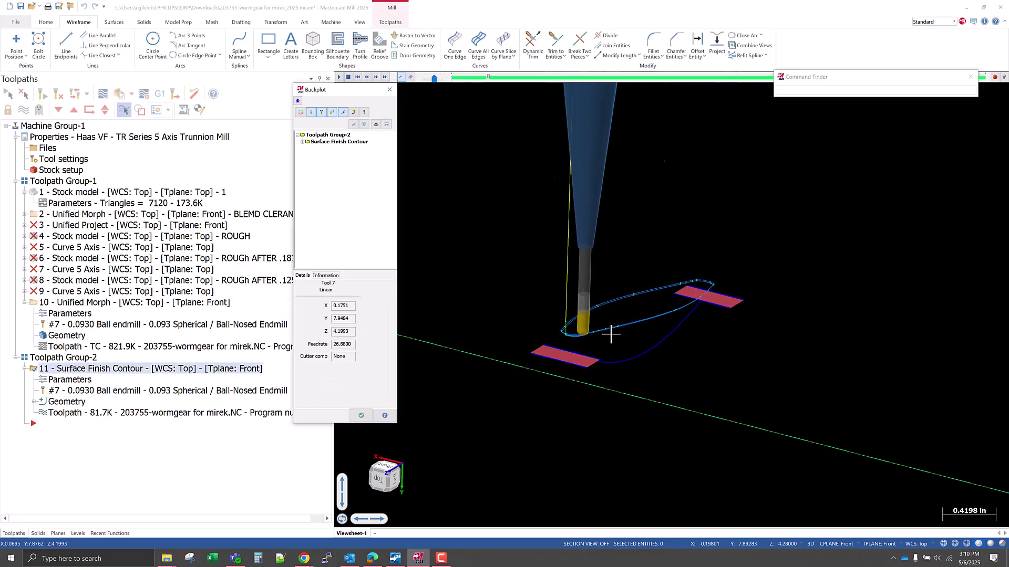
{"action": "scroll", "coordinate": [586, 330], "scroll_direction": "up", "scroll_amount": 3}
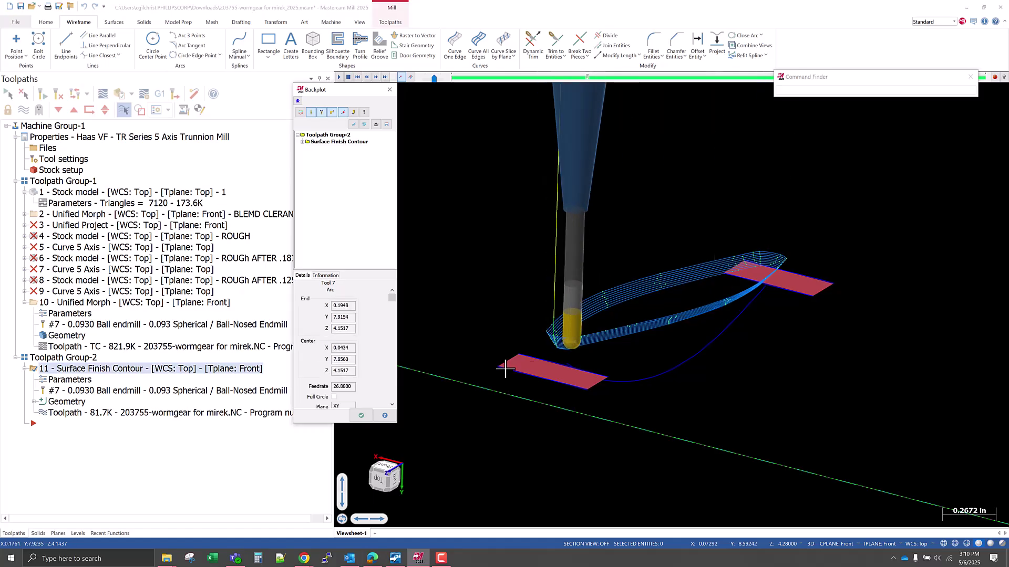
{"action": "left_click", "coordinate": [361, 416]}
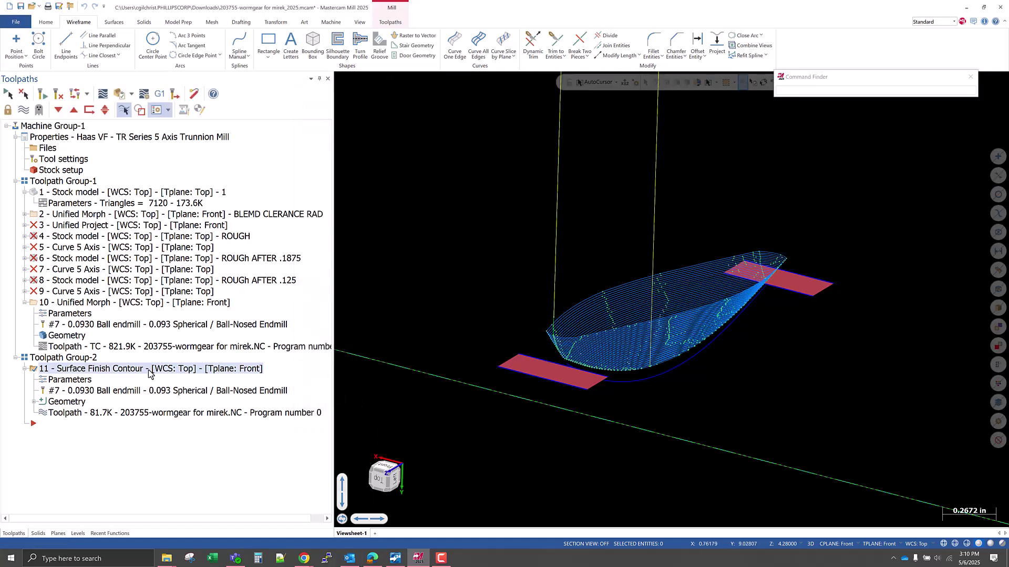
- Set the Surface Finish Contour's total tolerance to 0.004 in the arc filter settings and regenerate the toolpath
{"action": "left_click", "coordinate": [58, 380]}
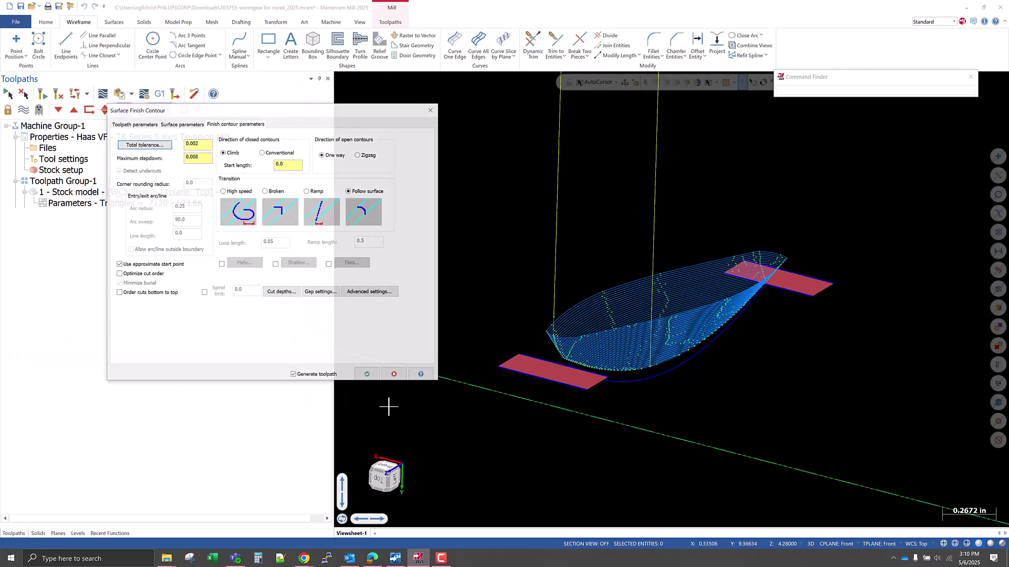
{"action": "left_click", "coordinate": [157, 145]}
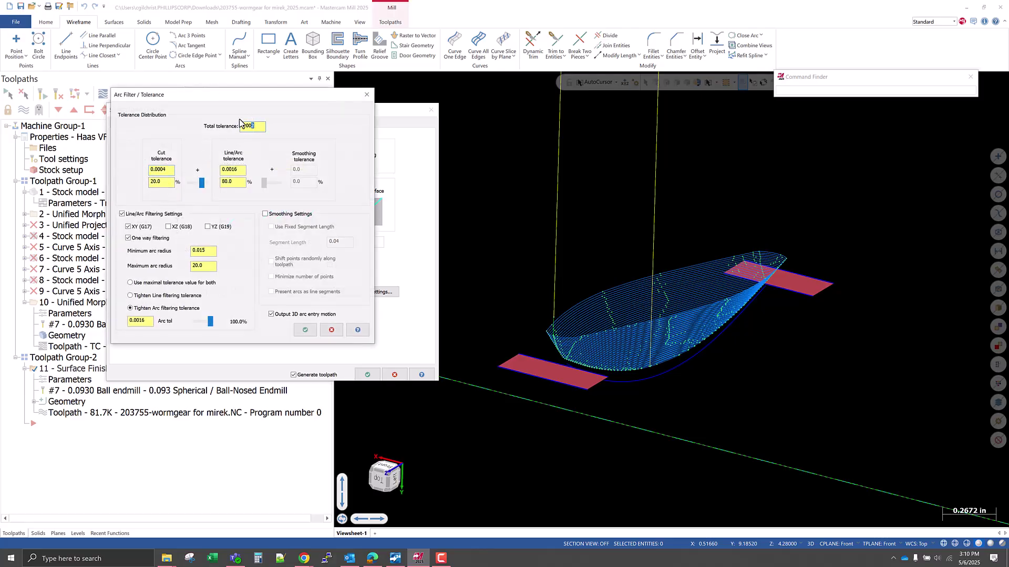
{"action": "left_click", "coordinate": [168, 182]}
{"action": "left_click", "coordinate": [271, 314]}
{"action": "left_click", "coordinate": [309, 332]}
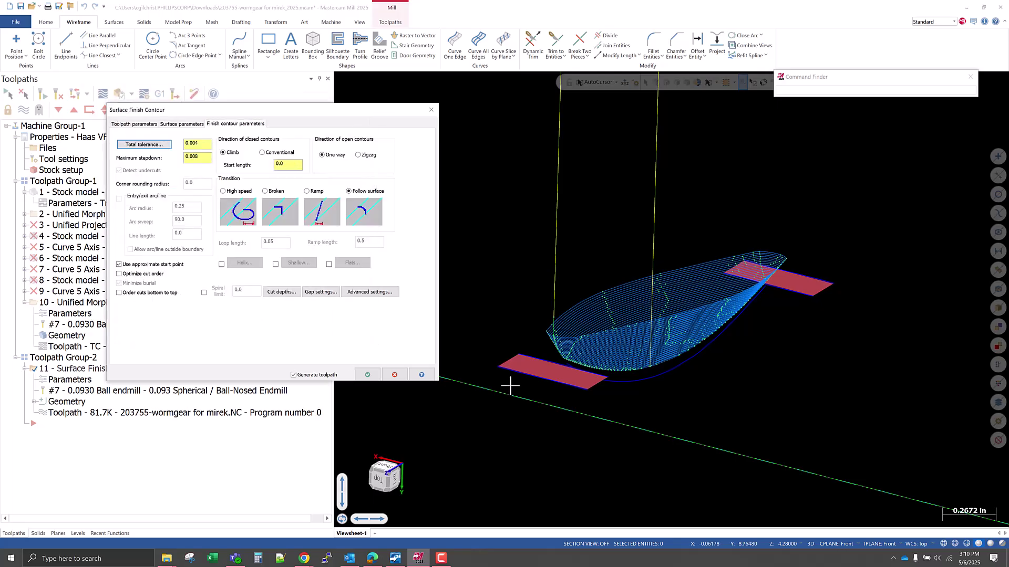
{"action": "left_click", "coordinate": [367, 374]}
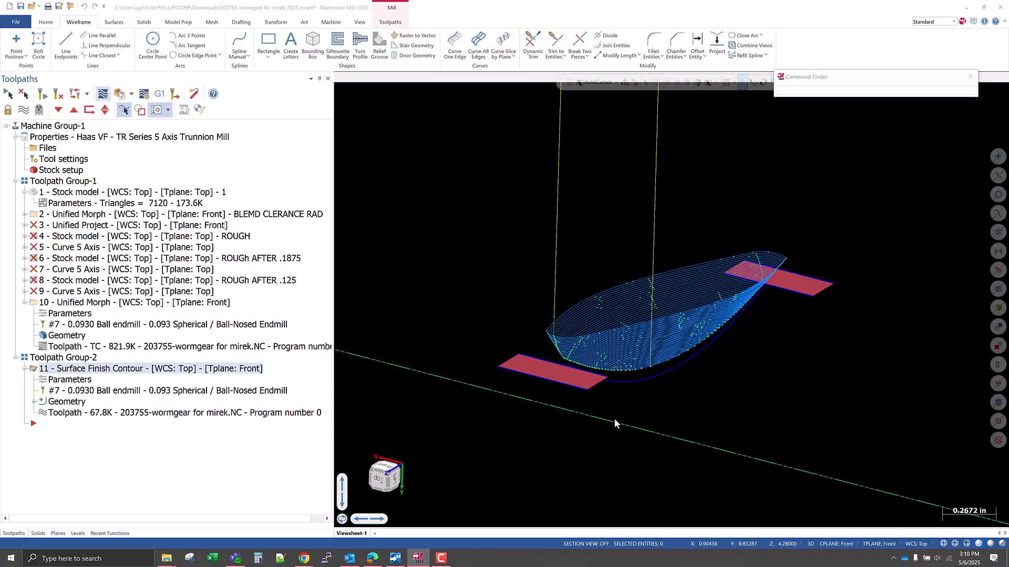
- Backplot the Surface Finish Contour with its looser tolerance and follow the ball endmill down the successive passes
{"action": "key", "text": "alt+t"}
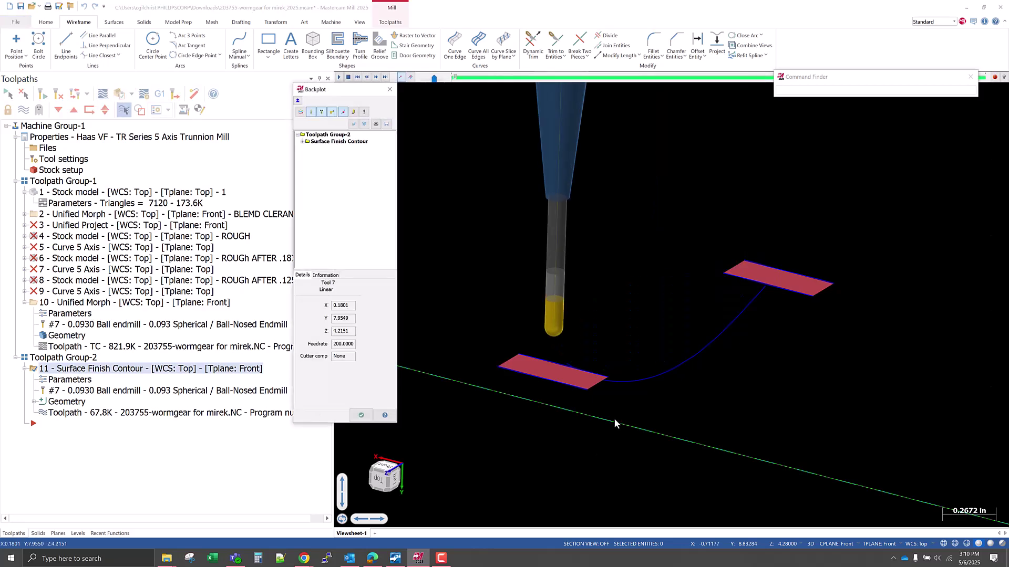
{"action": "key", "text": "s"}
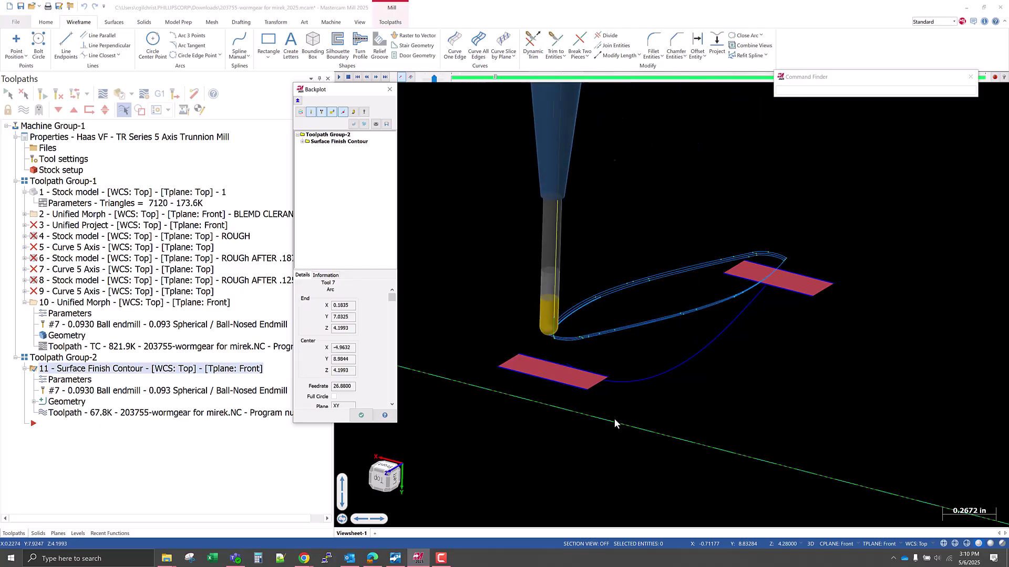
{"action": "scroll", "coordinate": [610, 340], "scroll_direction": "up", "scroll_amount": 3}
{"action": "mouse_move", "coordinate": [601, 347]}
{"action": "middle_mouse_down"}
{"action": "mouse_move", "coordinate": [613, 419]}
{"action": "mouse_move", "coordinate": [615, 336]}
{"action": "mouse_move", "coordinate": [600, 343]}
{"action": "middle_mouse_up"}
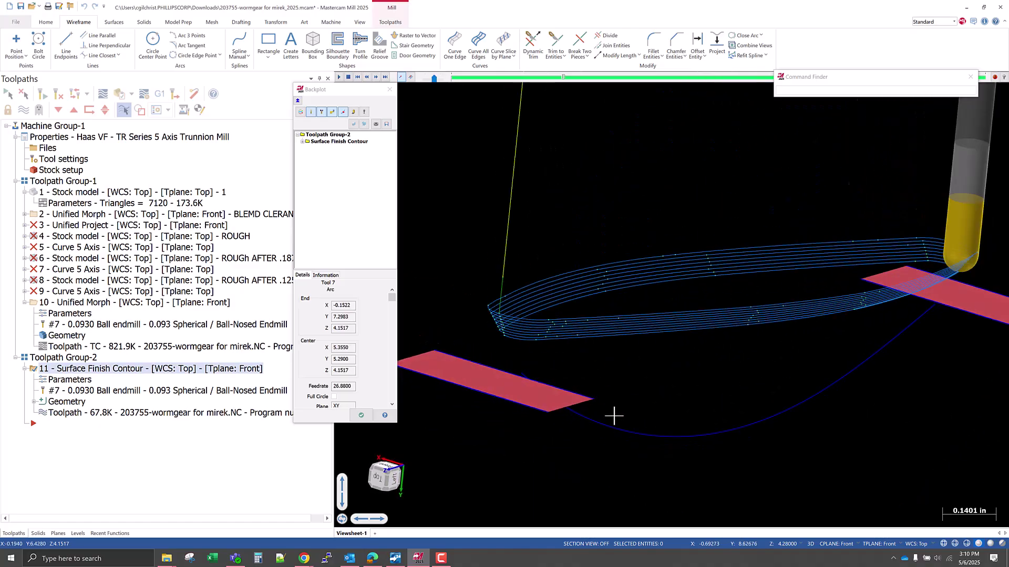
{"action": "middle_click_drag", "start_coordinate": [563, 416], "coordinate": [590, 401]}
{"action": "scroll", "coordinate": [630, 404], "scroll_direction": "down", "scroll_amount": 3}
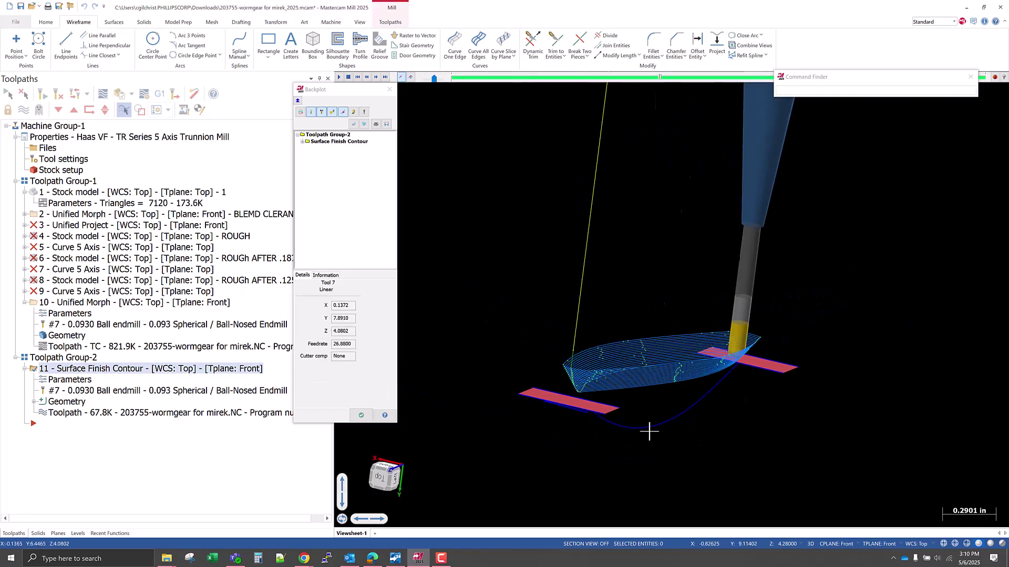
- Examine the backplotted Surface Finish Contour from several angles, checking the point distribution along its passes and at the ends of the tooth gap
{"action": "middle_click_drag", "start_coordinate": [605, 403], "coordinate": [639, 432]}
{"action": "scroll", "coordinate": [639, 431], "scroll_direction": "up", "scroll_amount": 4}
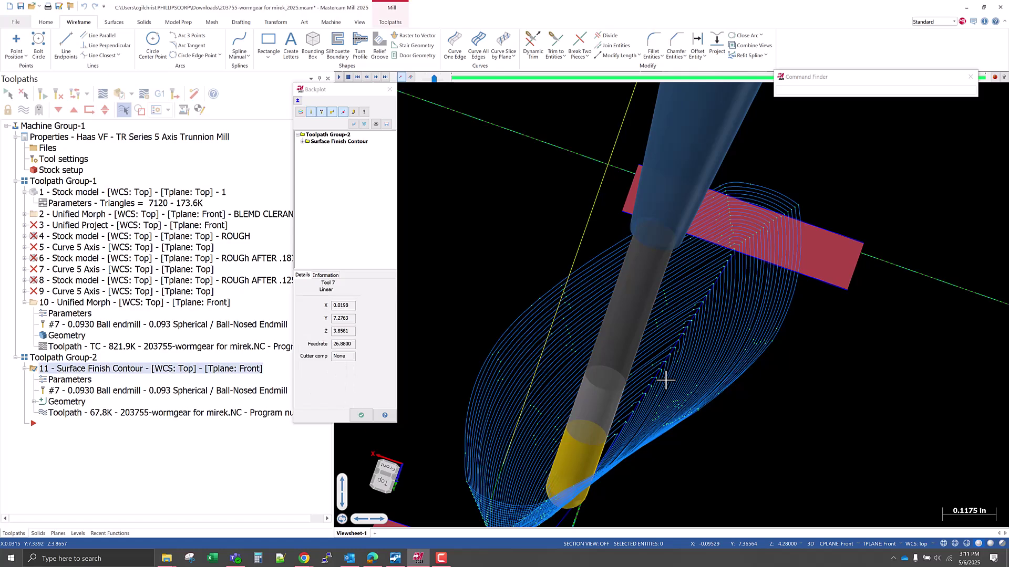
{"action": "middle_click_drag", "start_coordinate": [664, 397], "coordinate": [696, 392]}
{"action": "scroll", "coordinate": [696, 393], "scroll_direction": "down", "scroll_amount": 3}
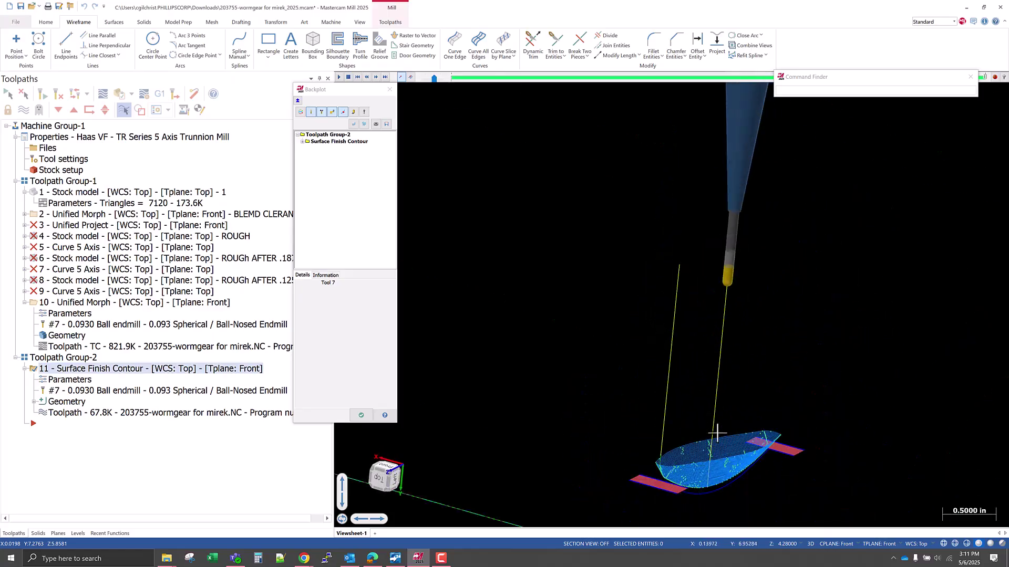
{"action": "scroll", "coordinate": [705, 481], "scroll_direction": "up", "scroll_amount": 8}
{"action": "scroll", "coordinate": [728, 484], "scroll_direction": "down", "scroll_amount": 5}
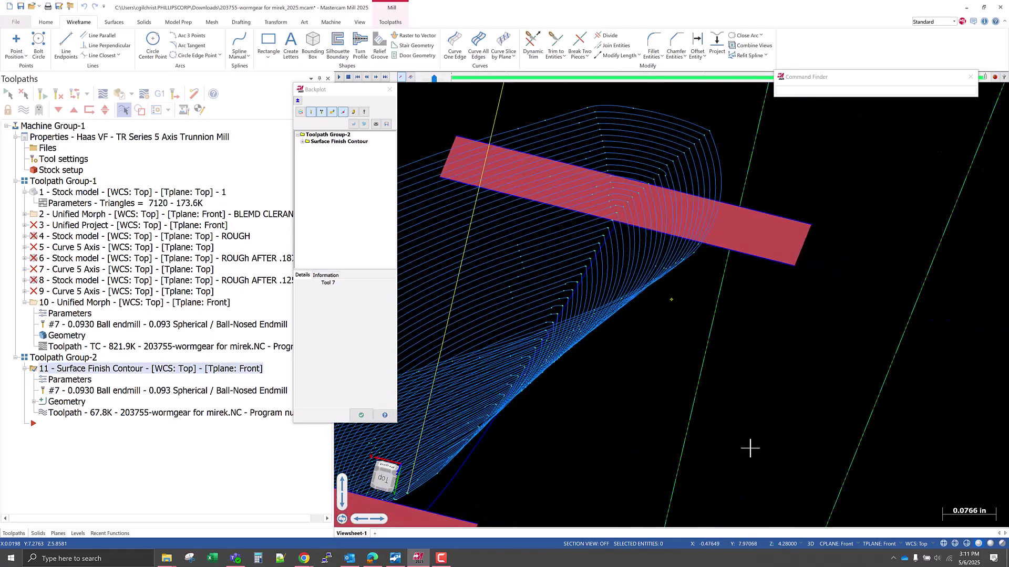
{"action": "scroll", "coordinate": [664, 428], "scroll_direction": "up", "scroll_amount": 3}
{"action": "scroll", "coordinate": [867, 418], "scroll_direction": "down", "scroll_amount": 3}
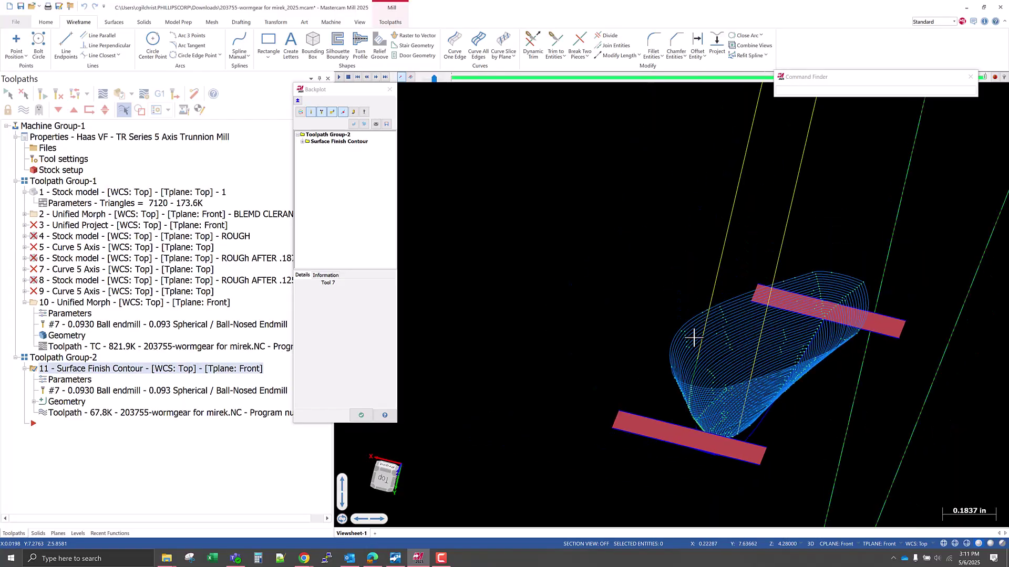
- Select the Unified Morph toolpath and close the backplot to compare its passes with the Surface Finish Contour
{"action": "scroll", "coordinate": [709, 342], "scroll_direction": "up", "scroll_amount": 2}
{"action": "left_click", "coordinate": [70, 304]}
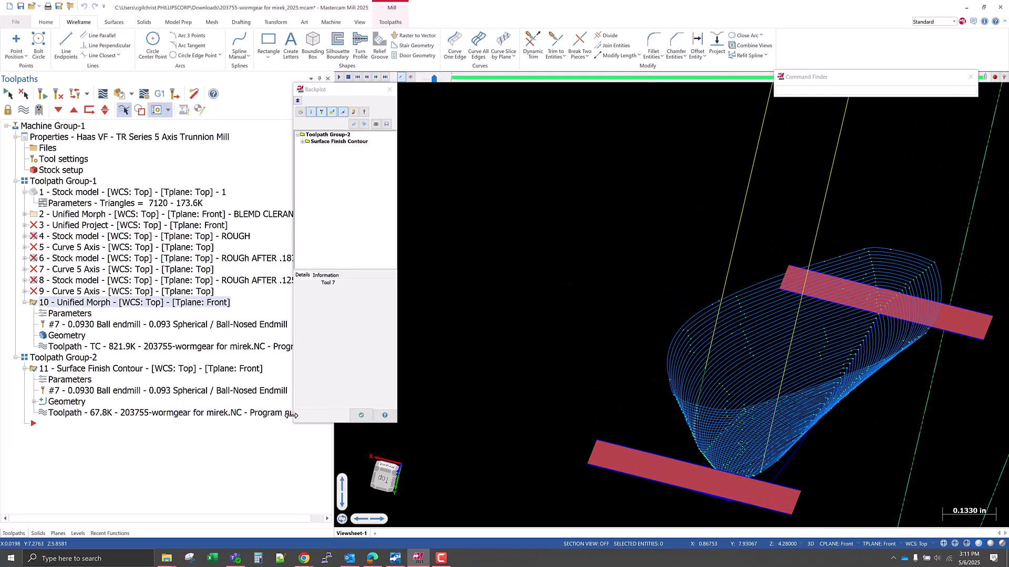
{"action": "left_click", "coordinate": [361, 415]}
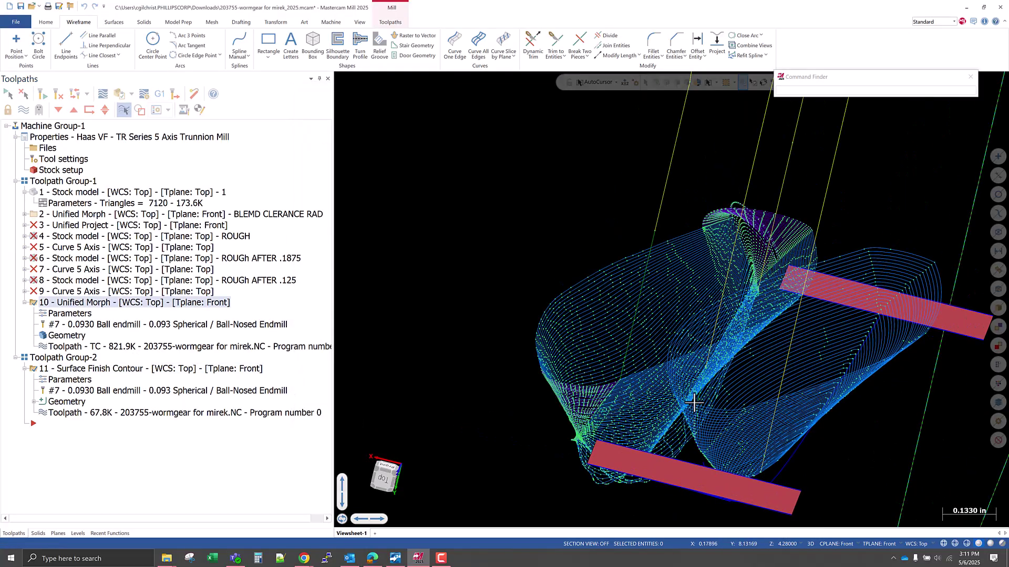